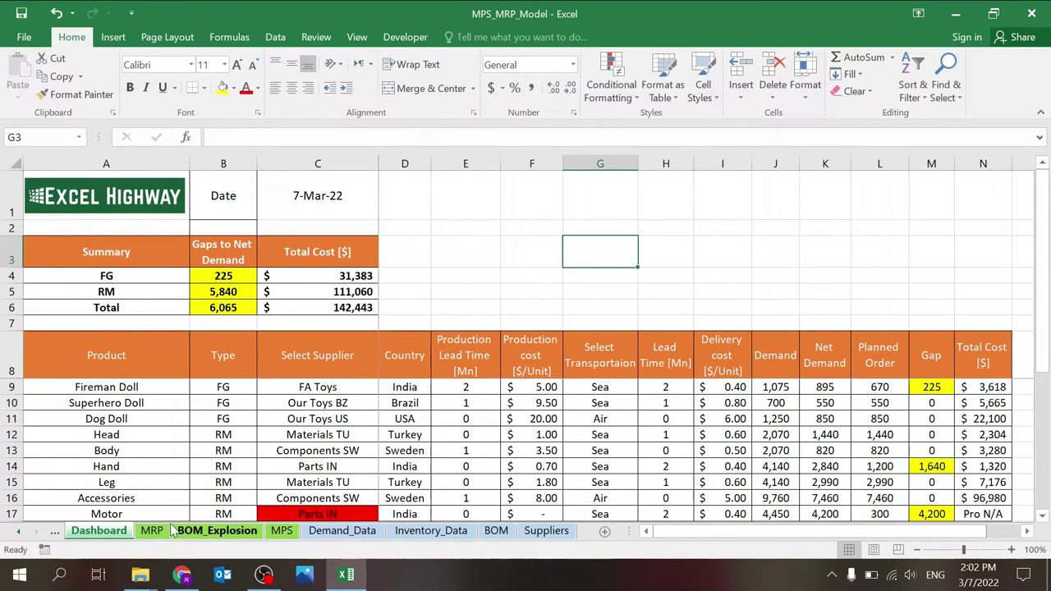
Open the Suppliers sheet of the MRP model workbook
{"action": "left_click", "coordinate": [466, 250]}
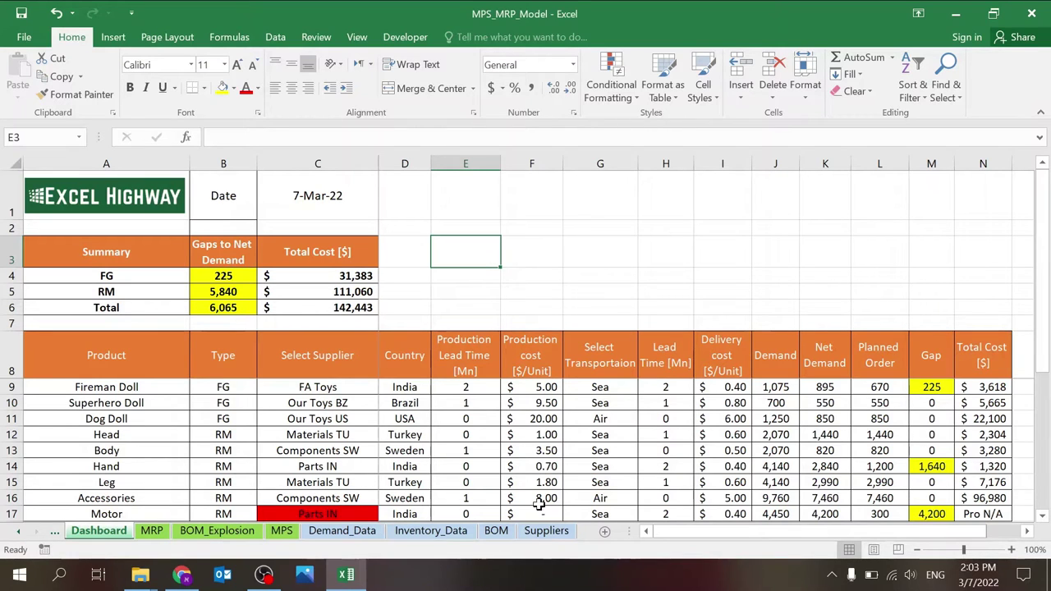
{"action": "left_click", "coordinate": [546, 531]}
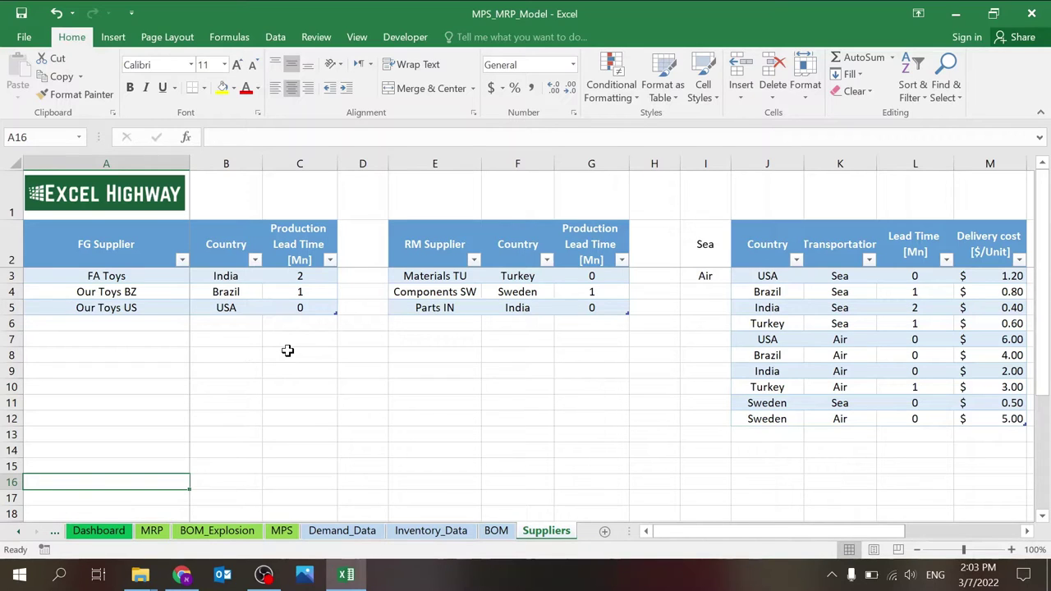
Add a row below the FG supplier table with supplier sup, country canada and production lead time 4
{"action": "left_click", "coordinate": [146, 326]}
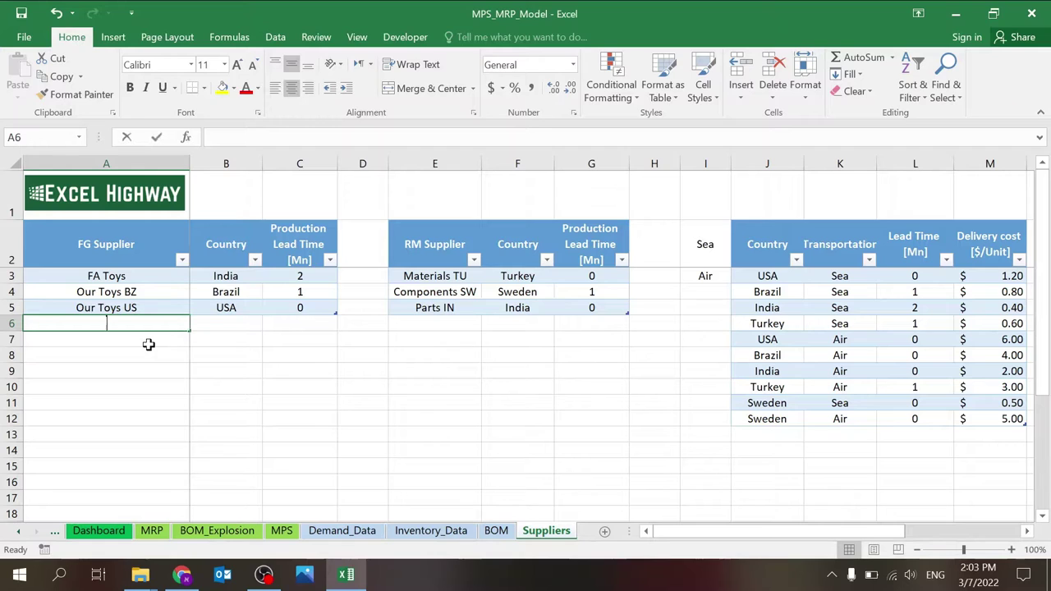
{"action": "type", "text": "sup"}
{"action": "key", "text": "Tab"}
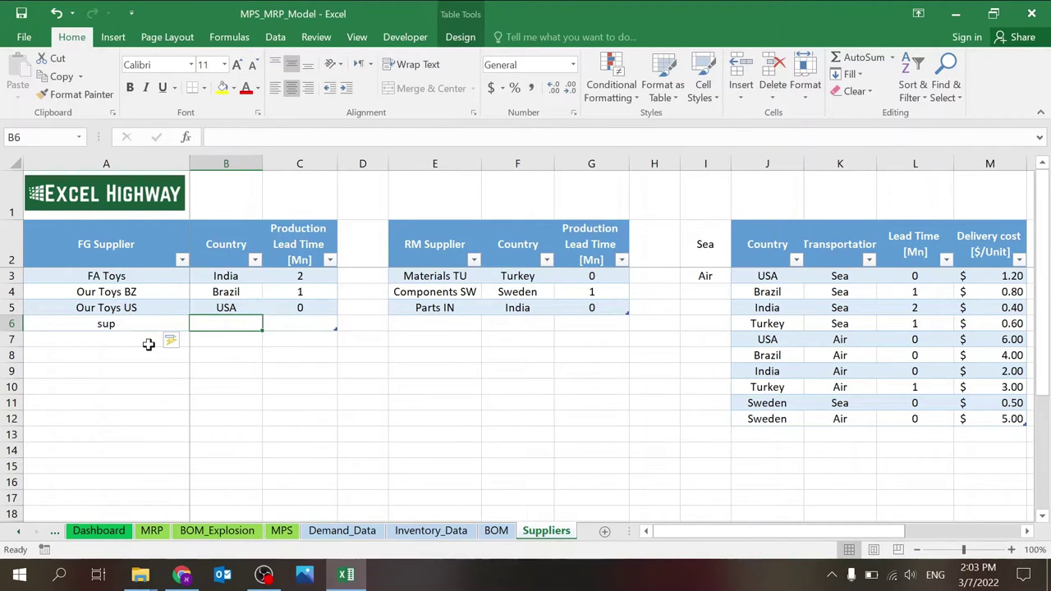
{"action": "type", "text": "canada"}
{"action": "key", "text": "Tab"}
{"action": "type", "text": "4"}
{"action": "key", "text": "Return"}
{"action": "key", "text": "Up"}
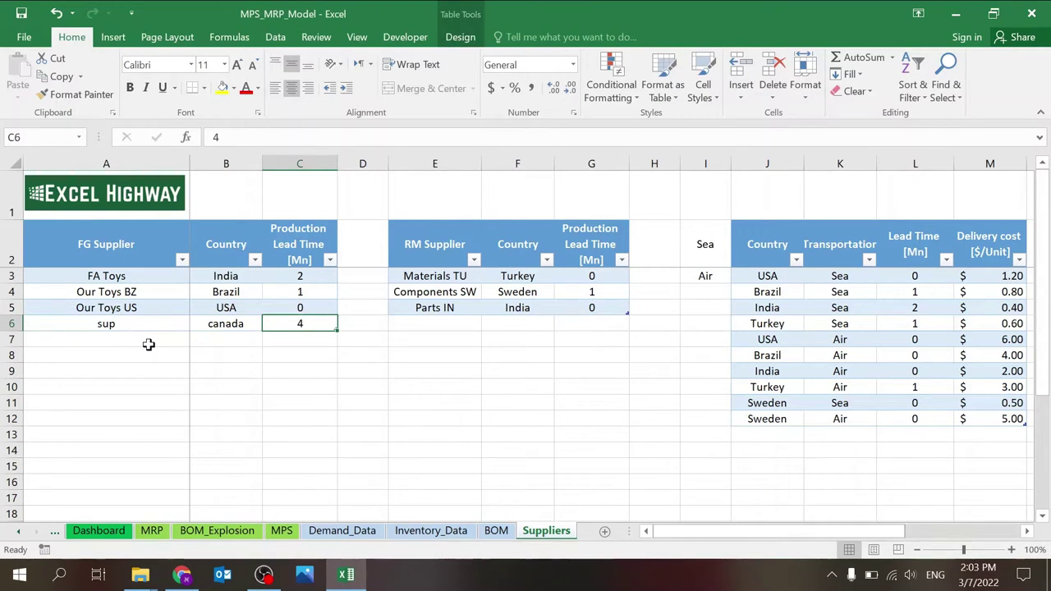
{"action": "key", "text": "Left"}
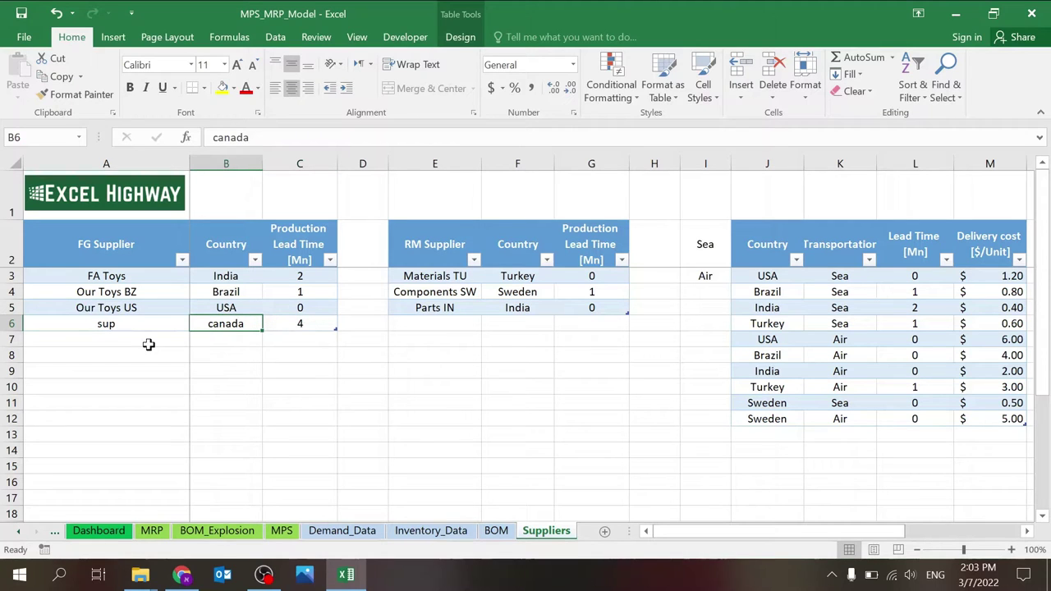
Undo all the entries of the sup supplier row in the FG supplier table
{"action": "left_click", "coordinate": [777, 437]}
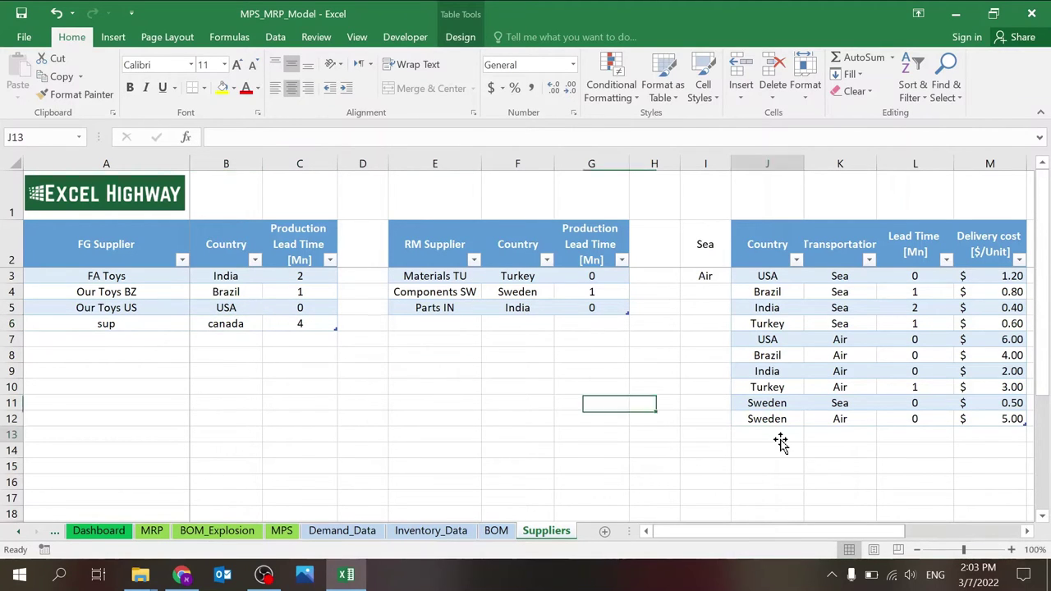
{"action": "left_click", "coordinate": [127, 335]}
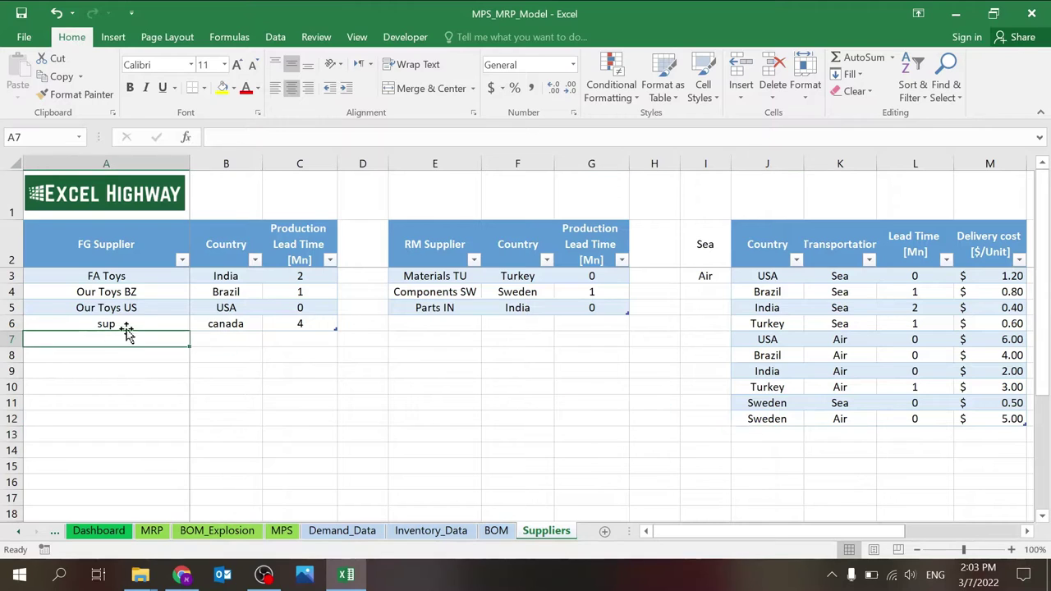
{"action": "left_click_drag", "start_coordinate": [123, 321], "coordinate": [281, 328]}
{"action": "key", "text": "ctrl+z"}
{"action": "key", "text": "ctrl+z"}
{"action": "key", "text": "ctrl+z"}
{"action": "key", "text": "ctrl+z"}
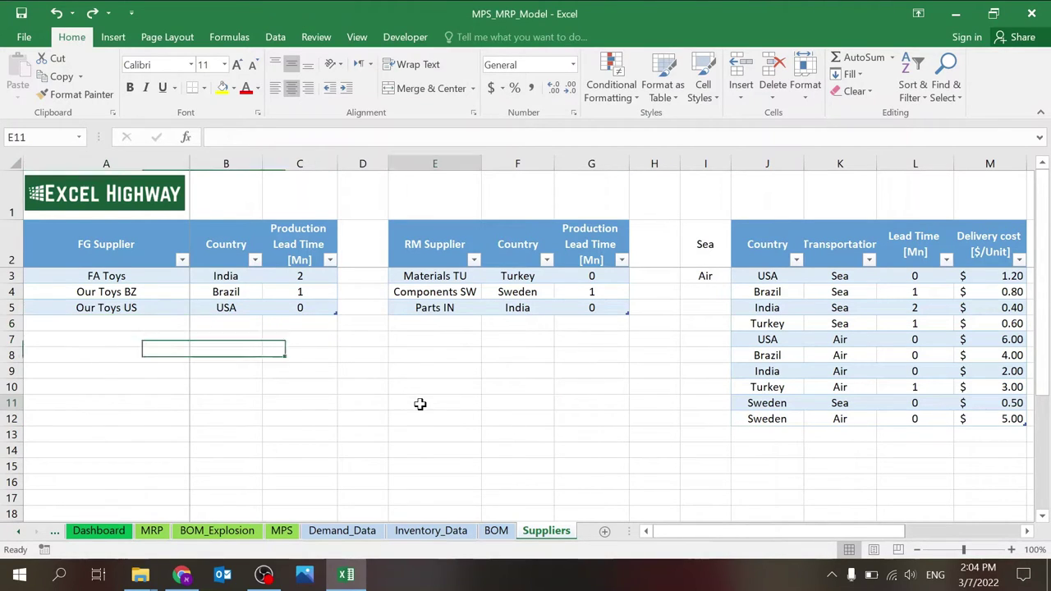
Examine the RM supplier table, including its supplier names and the empty row beneath it
{"action": "left_click", "coordinate": [445, 356]}
{"action": "left_click", "coordinate": [463, 325]}
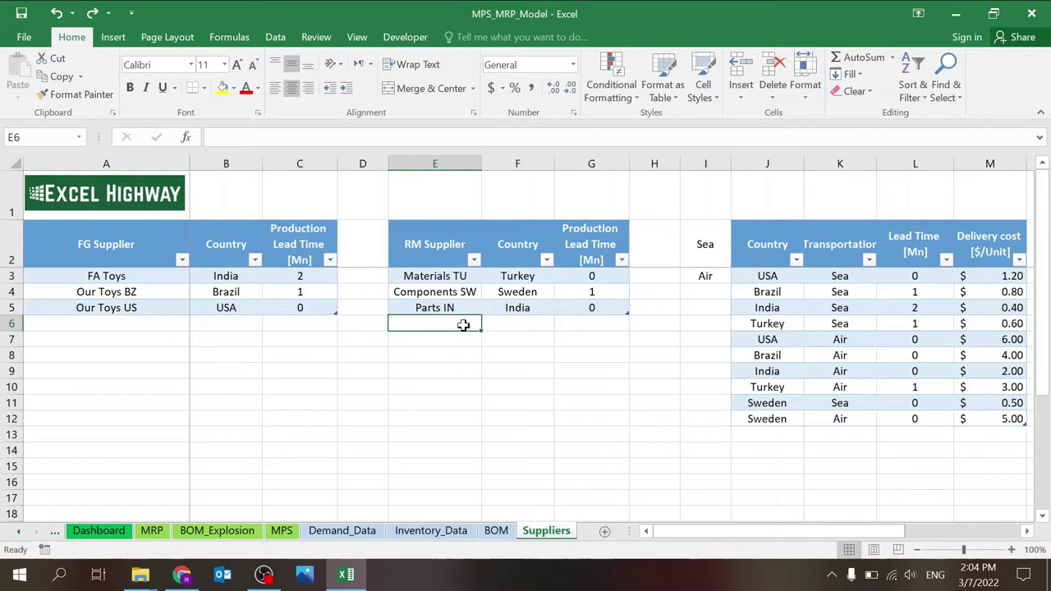
{"action": "left_click", "coordinate": [524, 321]}
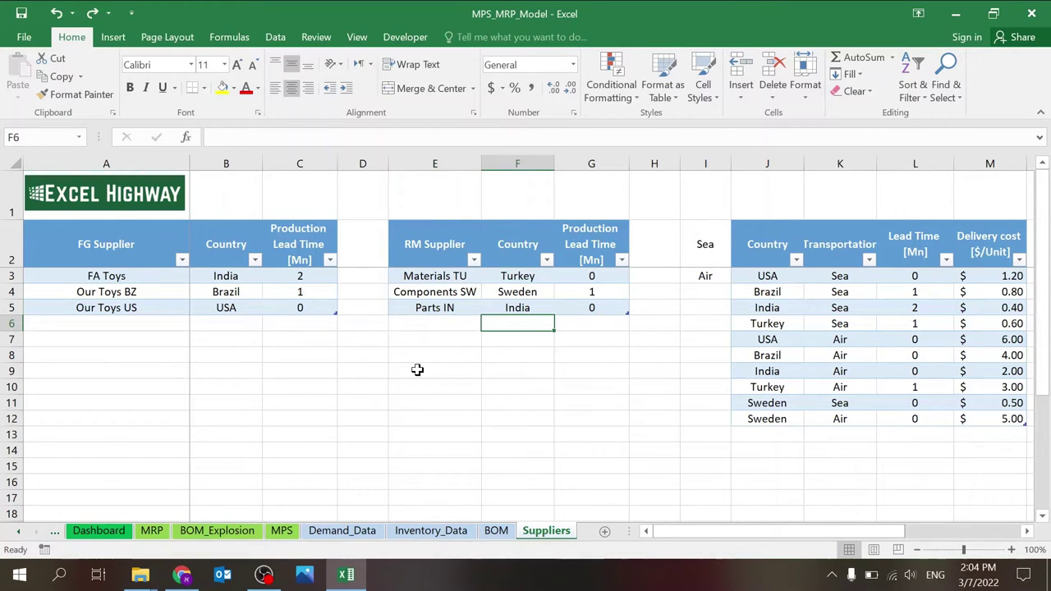
{"action": "left_click_drag", "start_coordinate": [433, 276], "coordinate": [425, 308]}
{"action": "left_click", "coordinate": [353, 429]}
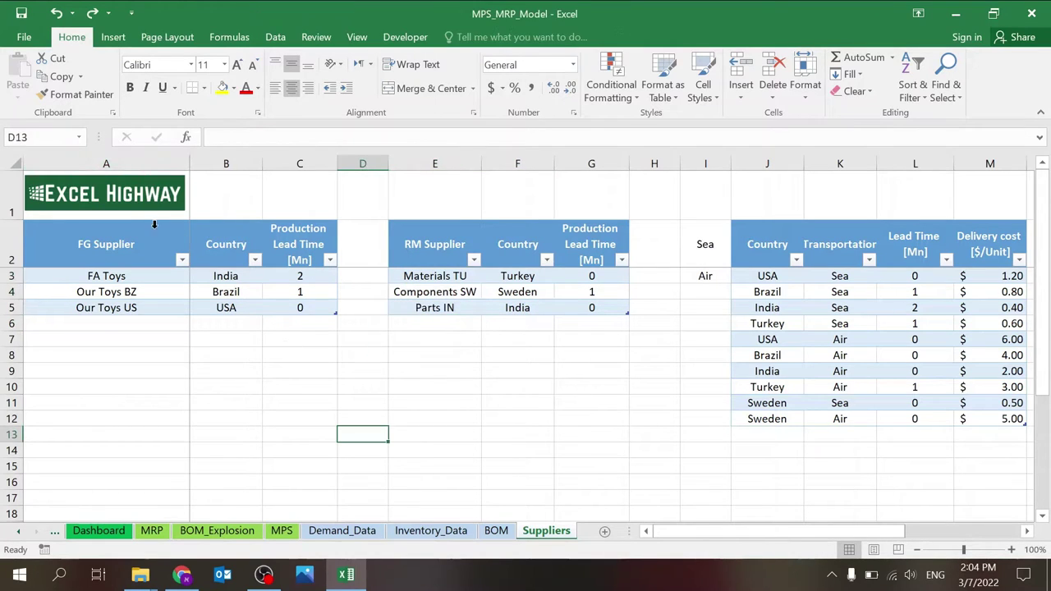
Select the FG supplier names in A3:A5, followed by the RM supplier names in E3:E5
{"action": "left_click", "coordinate": [79, 140]}
{"action": "type", "text": "A3:A5"}
{"action": "key", "text": "Return"}
{"action": "left_click", "coordinate": [77, 144]}
{"action": "type", "text": "E3:E5"}
{"action": "key", "text": "Return"}
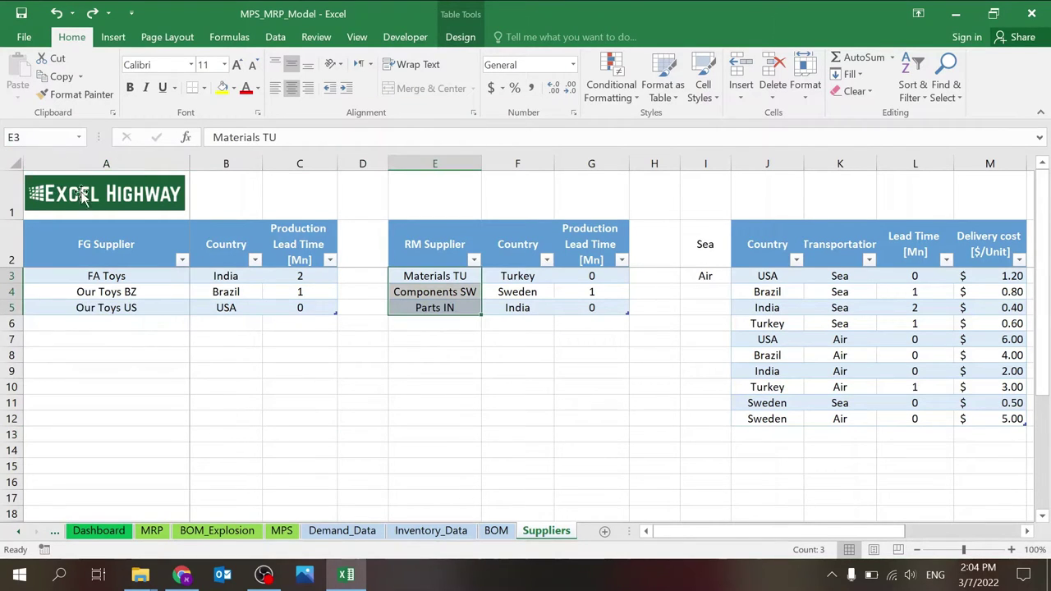
{"action": "left_click", "coordinate": [79, 139]}
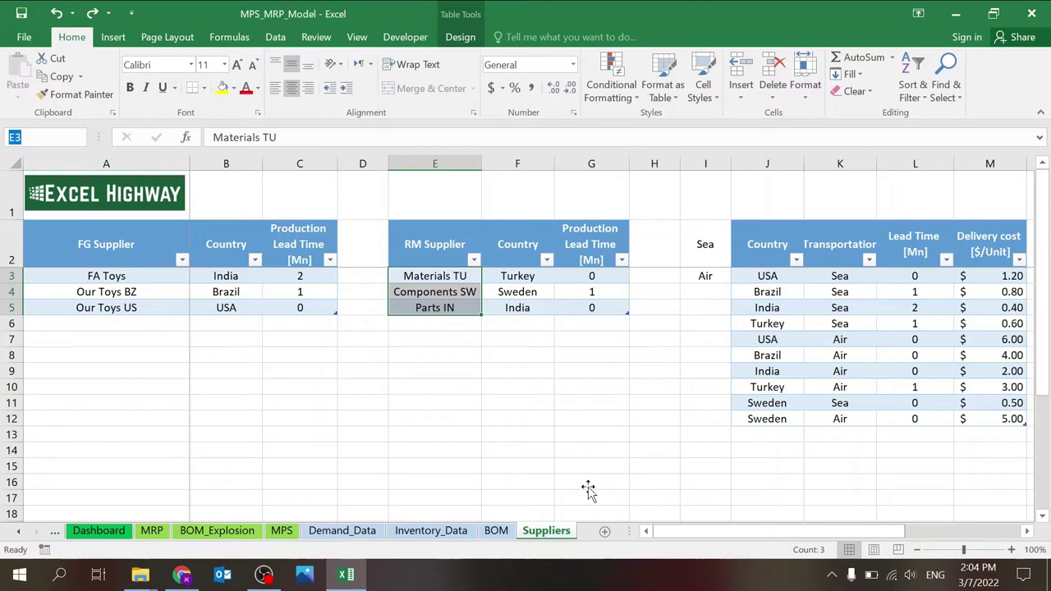
{"action": "left_click", "coordinate": [458, 335]}
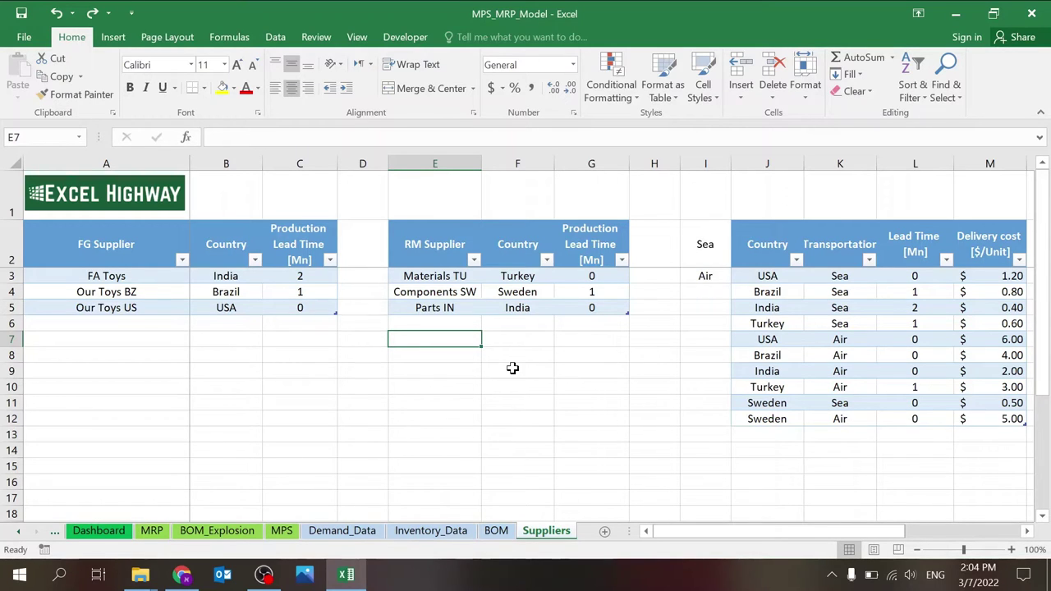
Go to the transportation options beside the delivery table and select Sea and Air in I2:I3
{"action": "key", "text": "Right"}
{"action": "key", "text": "Right"}
{"action": "key", "text": "Right"}
{"action": "key", "text": "Right"}
{"action": "key", "text": "Right"}
{"action": "key", "text": "Right"}
{"action": "key", "text": "Right"}
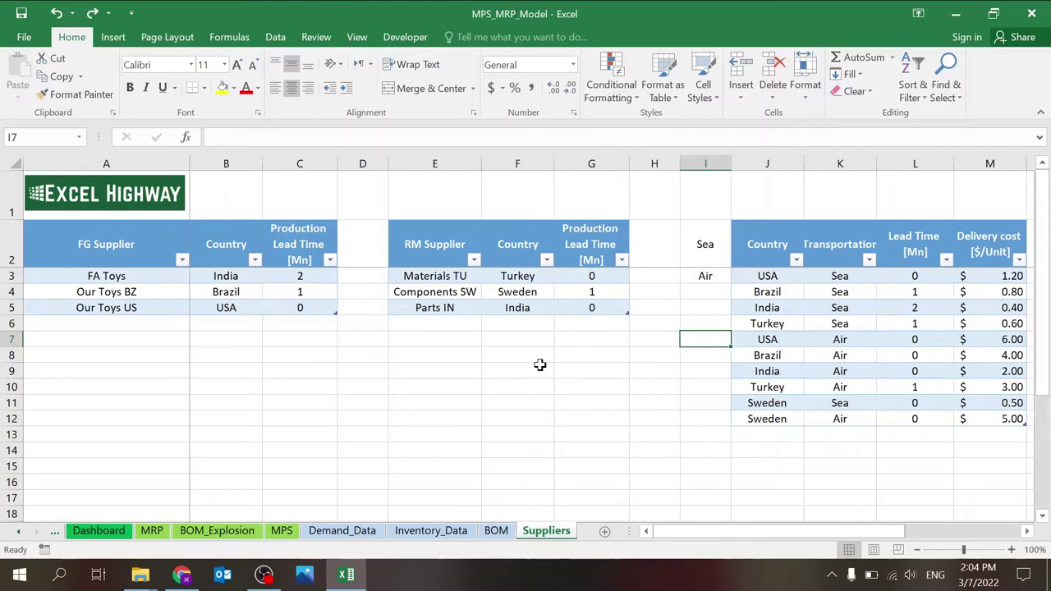
{"action": "key", "text": "Right"}
{"action": "key", "text": "Right"}
{"action": "key", "text": "Right"}
{"action": "key", "text": "Right"}
{"action": "key", "text": "Right"}
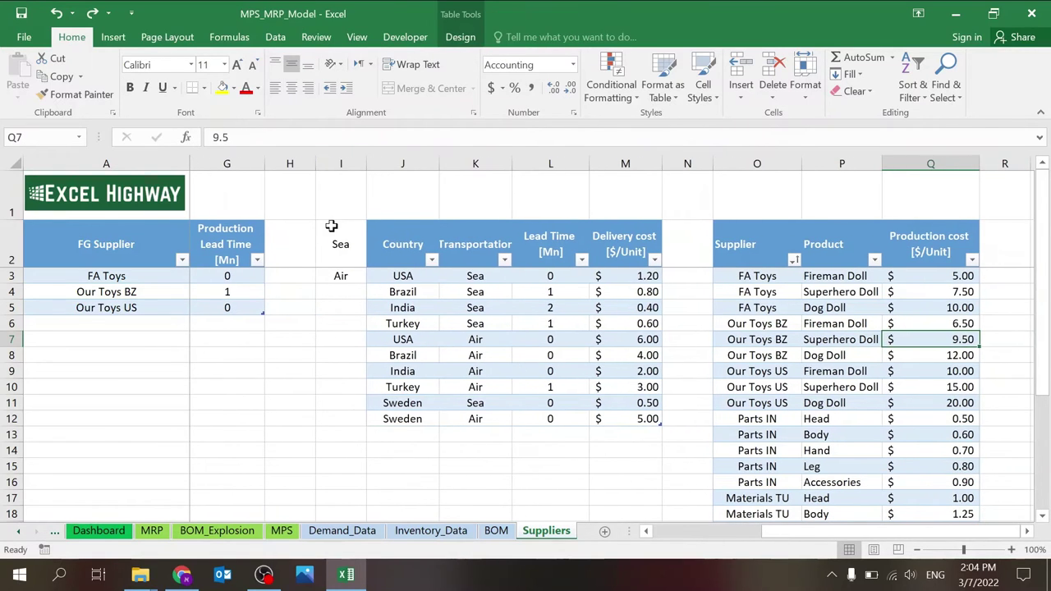
{"action": "left_click", "coordinate": [332, 259]}
{"action": "left_click_drag", "start_coordinate": [332, 259], "coordinate": [333, 274]}
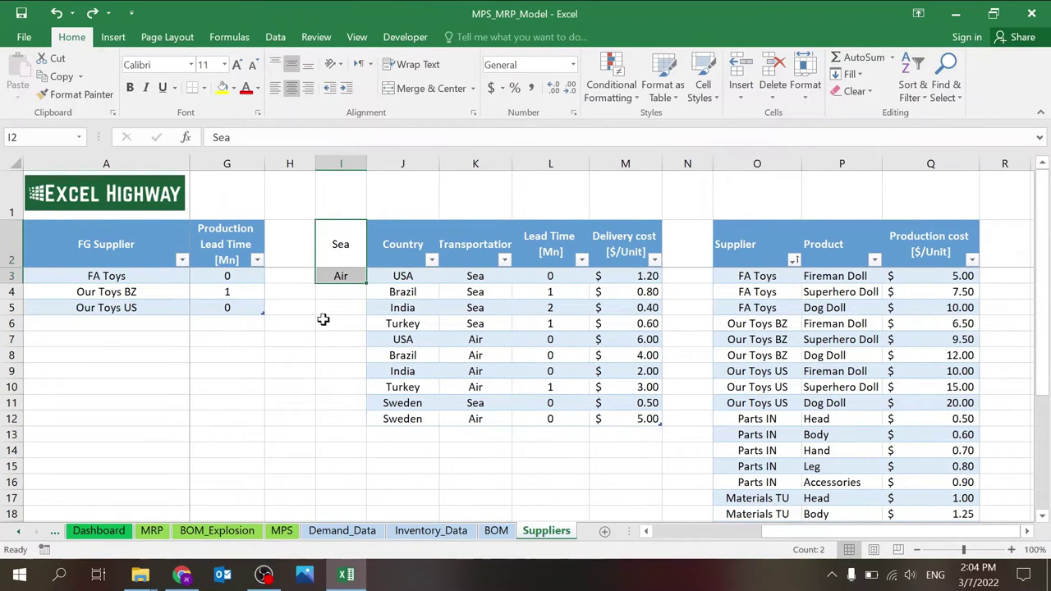
{"action": "left_click", "coordinate": [338, 241]}
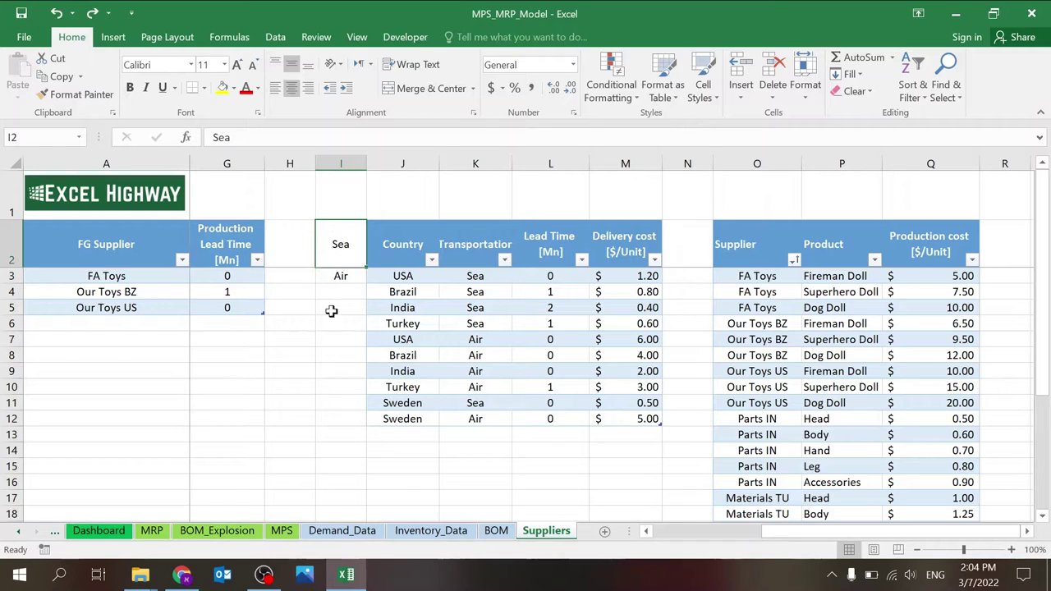
Sort the delivery table by country in ascending order and check Brazil's Sea and Air transportation rows
{"action": "left_click", "coordinate": [345, 320]}
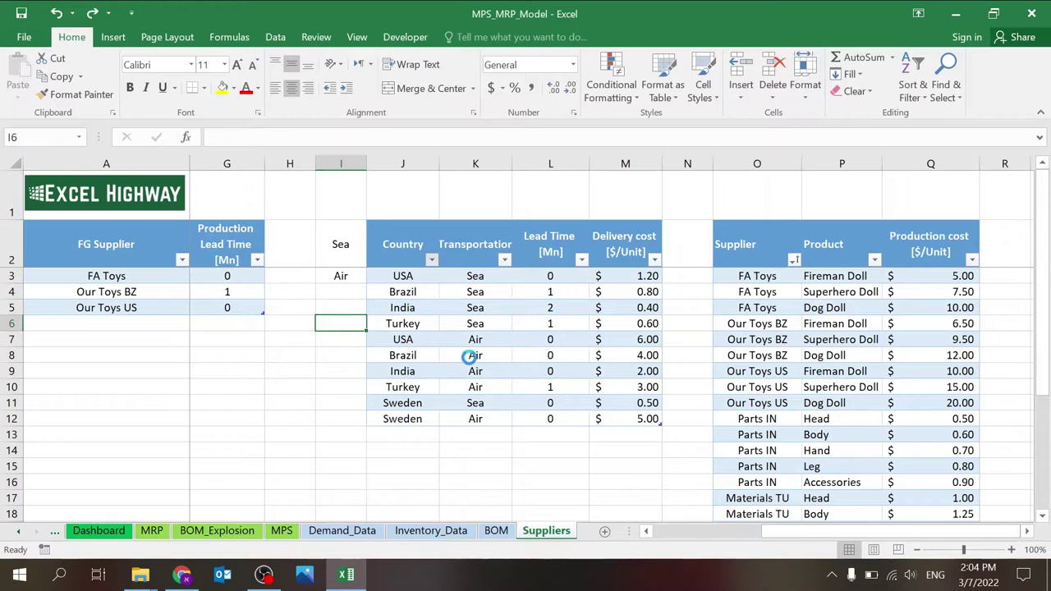
{"action": "left_click", "coordinate": [493, 276]}
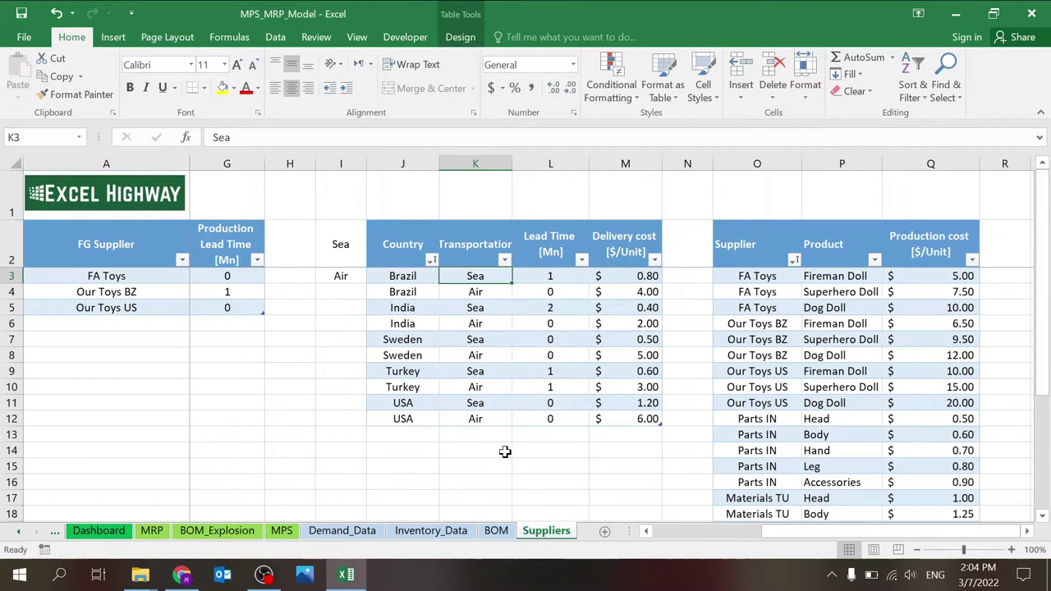
{"action": "key", "text": "Down"}
{"action": "key", "text": "Up"}
{"action": "key", "text": "Down"}
{"action": "key", "text": "Up"}
{"action": "key", "text": "Down"}
{"action": "key", "text": "Up"}
{"action": "key", "text": "Right"}
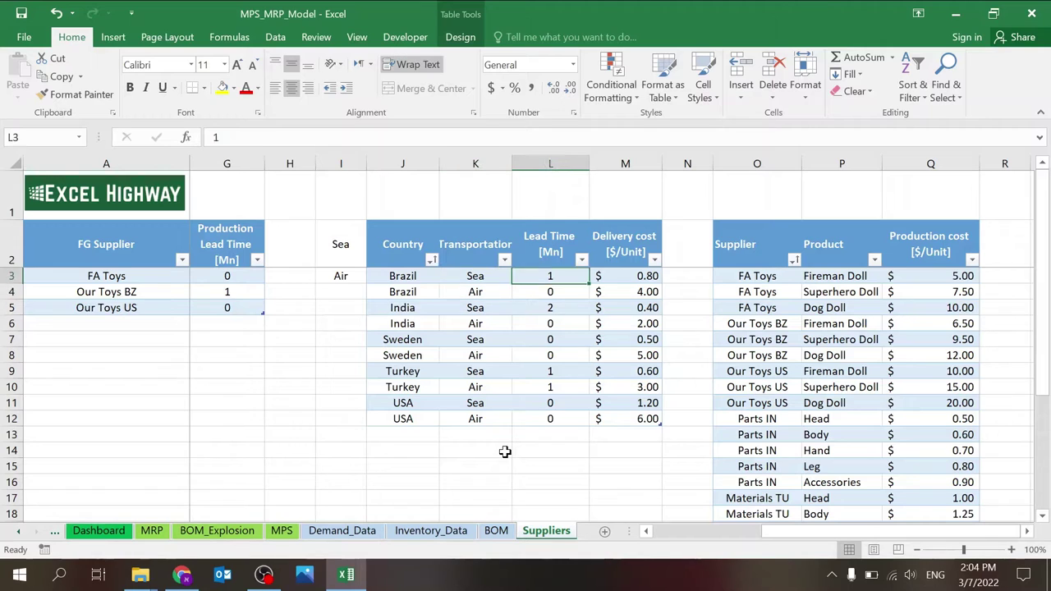
Compare the lead time and delivery cost of Brazil's Sea and Air rows in the delivery table
{"action": "key", "text": "Down"}
{"action": "key", "text": "Up"}
{"action": "key", "text": "Right"}
{"action": "key", "text": "Down"}
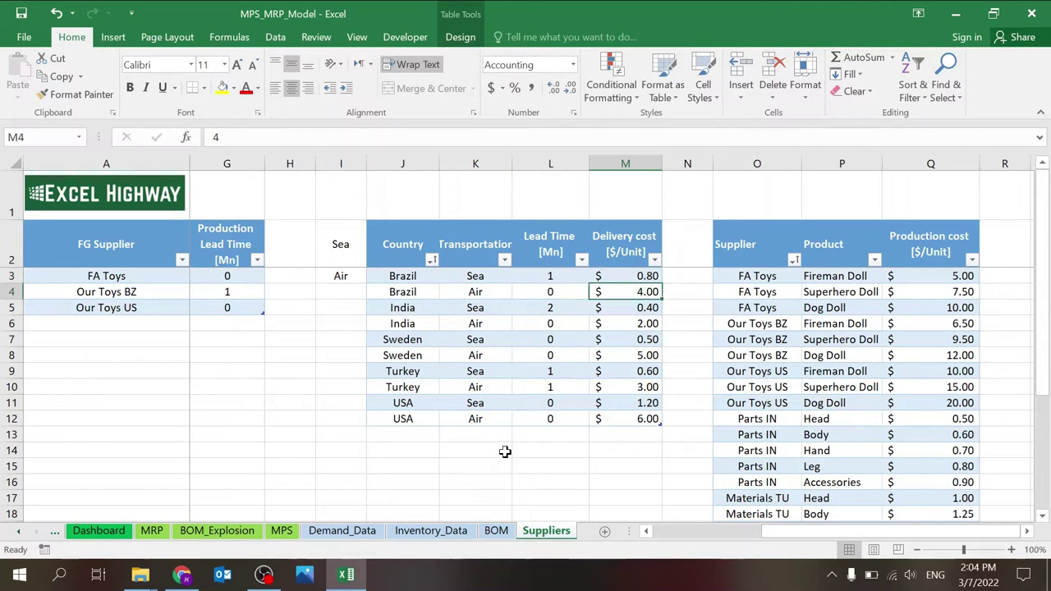
{"action": "key", "text": "Up"}
{"action": "key", "text": "Left"}
{"action": "key", "text": "Left"}
{"action": "key", "text": "Right"}
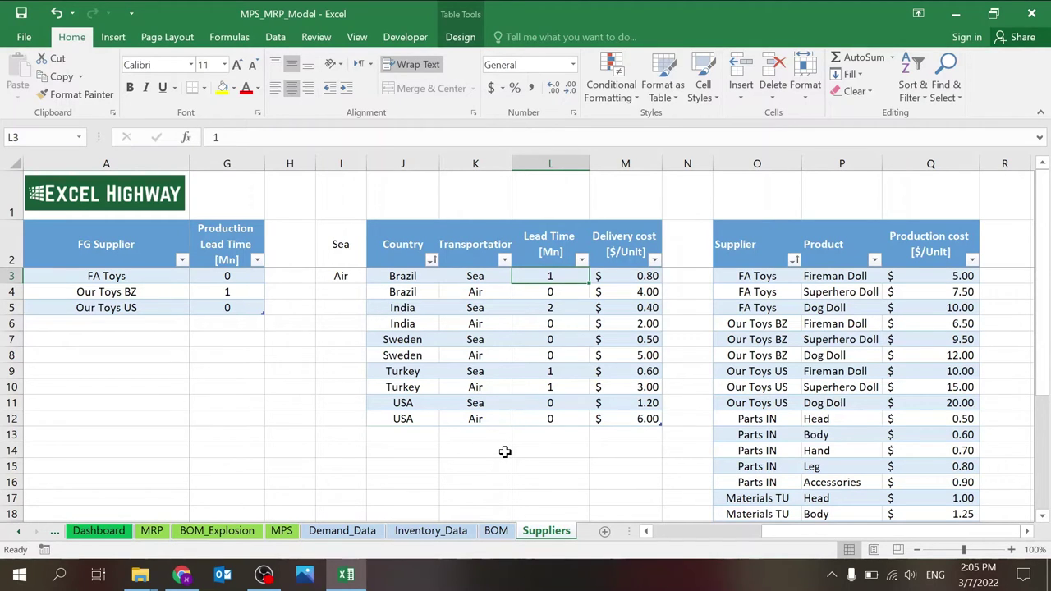
{"action": "key", "text": "Right"}
{"action": "key", "text": "Down"}
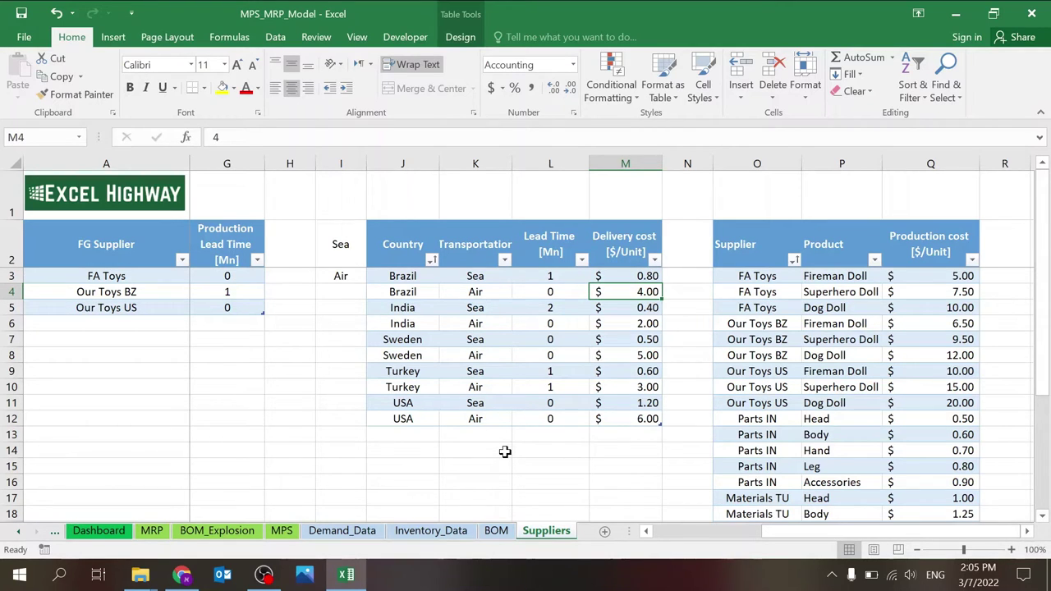
{"action": "key", "text": "Up"}
{"action": "key", "text": "Down"}
{"action": "key", "text": "Left"}
{"action": "key", "text": "Up"}
{"action": "key", "text": "Right"}
{"action": "key", "text": "Left"}
{"action": "key", "text": "Left"}
{"action": "key", "text": "Right"}
{"action": "key", "text": "Down"}
{"action": "key", "text": "Up"}
{"action": "key", "text": "Down"}
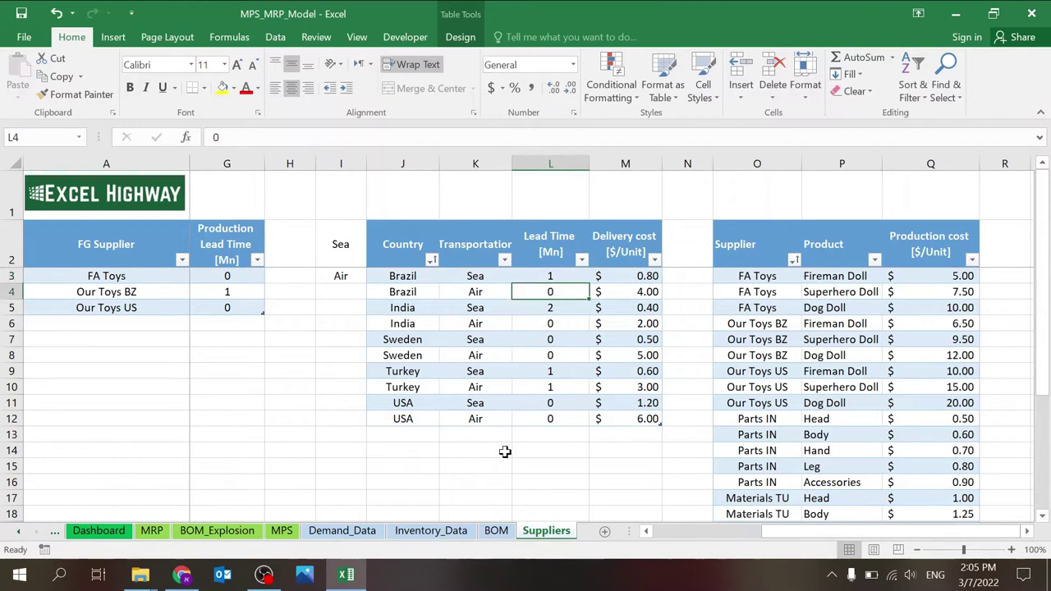
{"action": "key", "text": "Up"}
{"action": "key", "text": "Up"}
{"action": "key", "text": "Left"}
{"action": "key", "text": "Right"}
{"action": "key", "text": "Down"}
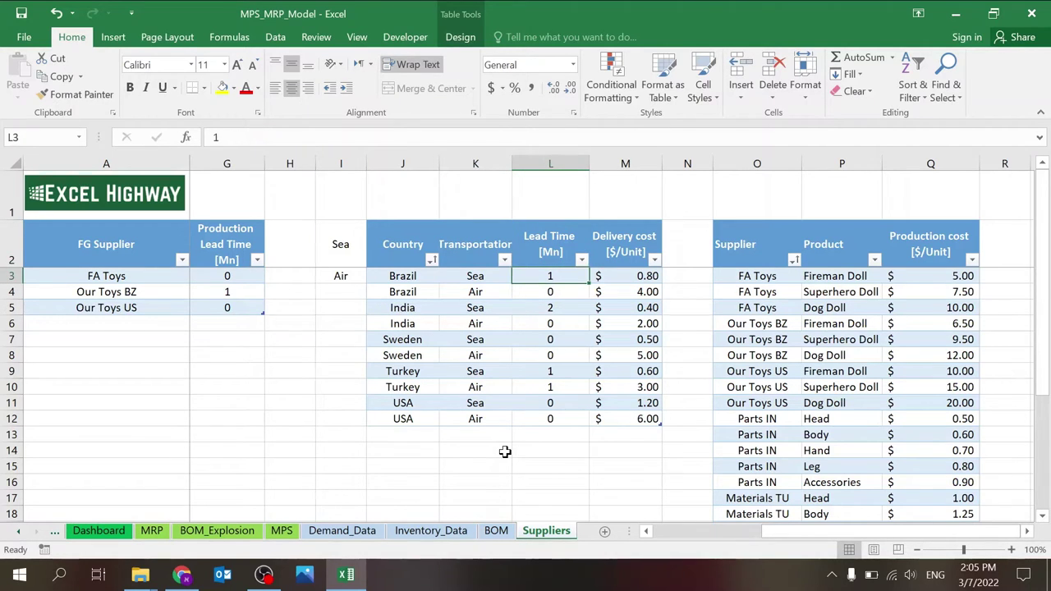
Look across the supplier tables and the delivery table along row 3
{"action": "key", "text": "Left"}
{"action": "key", "text": "Left"}
{"action": "key", "text": "Left"}
{"action": "key", "text": "Left"}
{"action": "key", "text": "Left"}
{"action": "key", "text": "Left"}
{"action": "key", "text": "Left"}
{"action": "key", "text": "Left"}
{"action": "key", "text": "Left"}
{"action": "key", "text": "Left"}
{"action": "key", "text": "Left"}
{"action": "key", "text": "Right"}
{"action": "key", "text": "Right"}
{"action": "key", "text": "Right"}
{"action": "key", "text": "Right"}
{"action": "key", "text": "Right"}
{"action": "key", "text": "Right"}
{"action": "key", "text": "Right"}
{"action": "key", "text": "Right"}
{"action": "key", "text": "Right"}
{"action": "key", "text": "Right"}
{"action": "key", "text": "Right"}
{"action": "key", "text": "Right"}
{"action": "key", "text": "Right"}
{"action": "key", "text": "Right"}
{"action": "key", "text": "Right"}
{"action": "key", "text": "Left"}
{"action": "key", "text": "Left"}
{"action": "key", "text": "Left"}
{"action": "key", "text": "Left"}
{"action": "key", "text": "Left"}
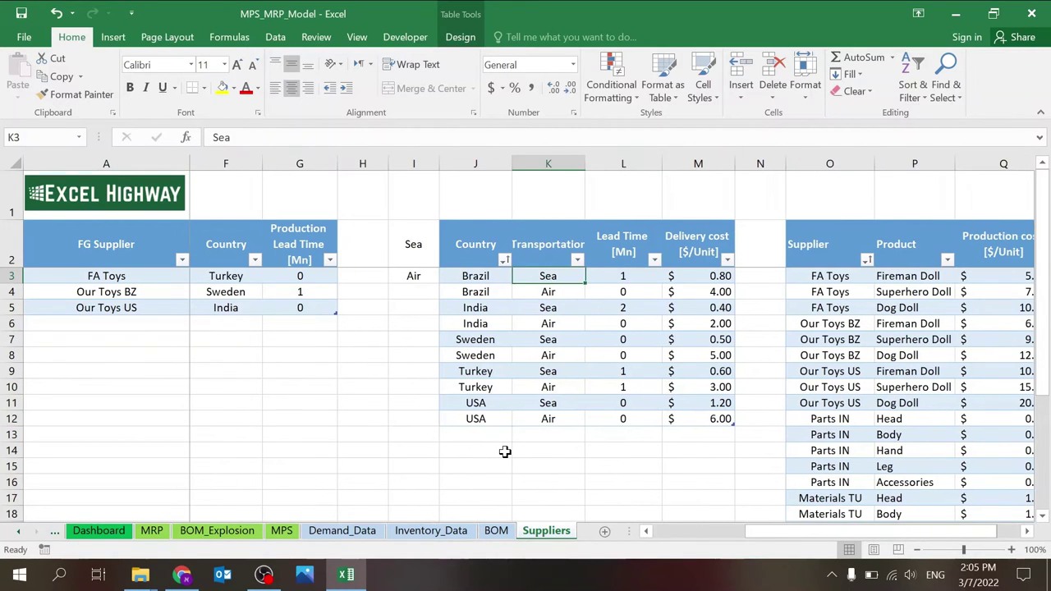
Go through the countries listed in the delivery table and along the empty row beneath it
{"action": "key", "text": "Left"}
{"action": "key", "text": "Down"}
{"action": "key", "text": "Down"}
{"action": "key", "text": "Down"}
{"action": "key", "text": "Down"}
{"action": "key", "text": "Down"}
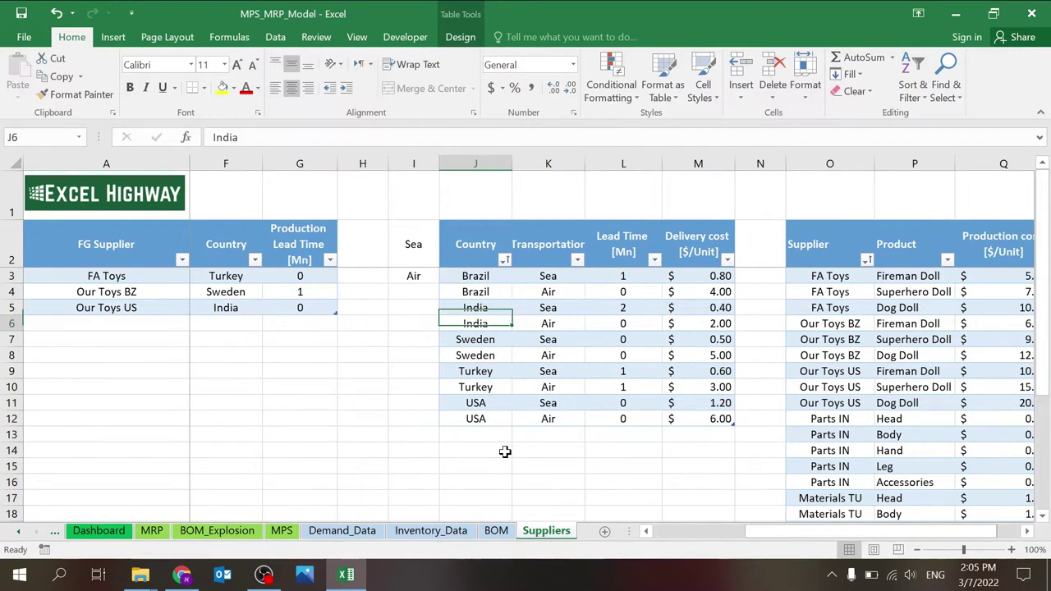
{"action": "key", "text": "Down"}
{"action": "key", "text": "Down"}
{"action": "key", "text": "Down"}
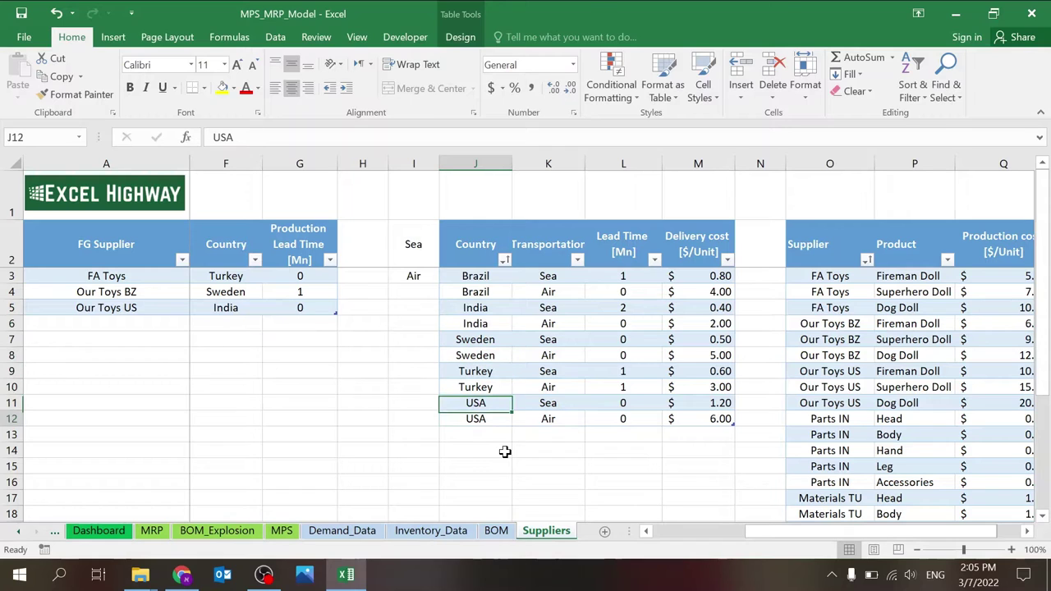
{"action": "left_click", "coordinate": [505, 451]}
{"action": "key", "text": "Up"}
{"action": "key", "text": "Right"}
{"action": "key", "text": "Right"}
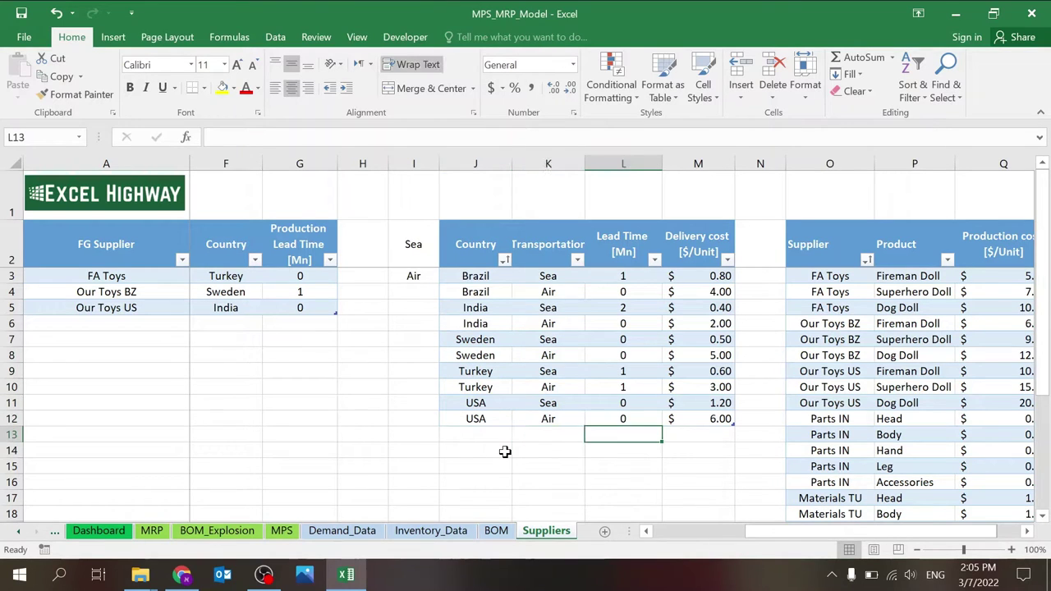
{"action": "key", "text": "Right"}
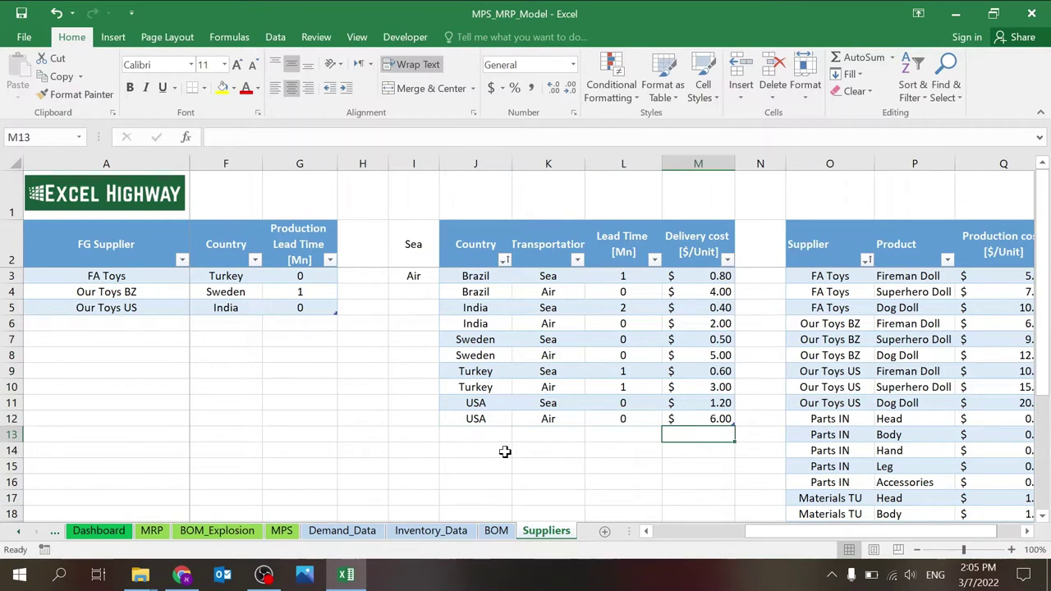
Go to the production cost table by supplier and product and select its Supplier header
{"action": "key", "text": "Right"}
{"action": "key", "text": "Right"}
{"action": "key", "text": "Right"}
{"action": "key", "text": "Right"}
{"action": "key", "text": "Right"}
{"action": "key", "text": "Right"}
{"action": "key", "text": "Right"}
{"action": "key", "text": "Right"}
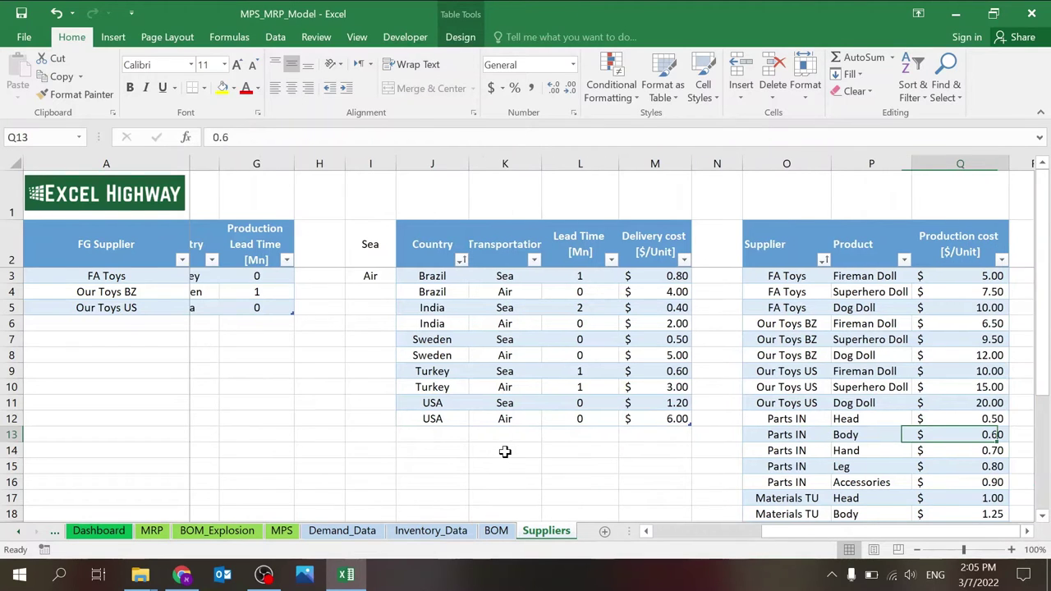
{"action": "key", "text": "Right"}
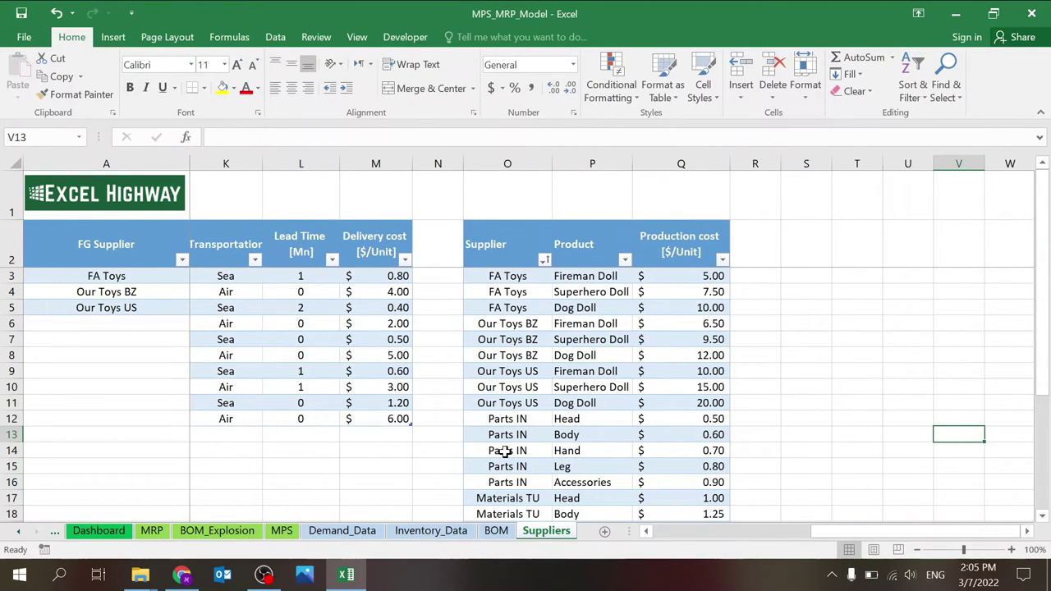
{"action": "left_click", "coordinate": [537, 246]}
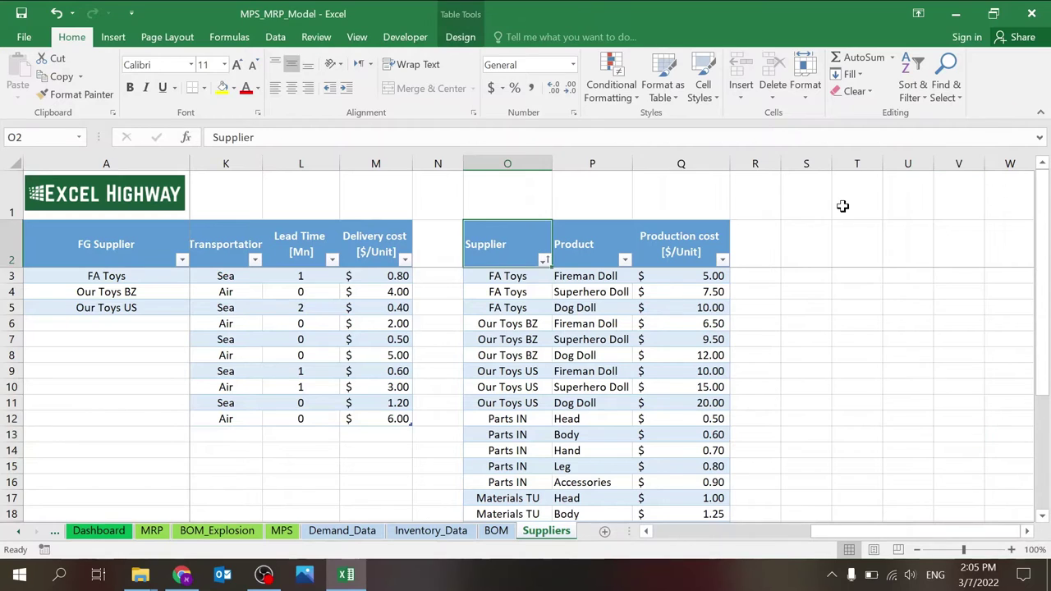
Go through the supplier, product and production cost columns for FA Toys' Fireman Doll in the production cost table
{"action": "key", "text": "Down"}
{"action": "key", "text": "Right"}
{"action": "key", "text": "Up"}
{"action": "key", "text": "Down"}
{"action": "key", "text": "Right"}
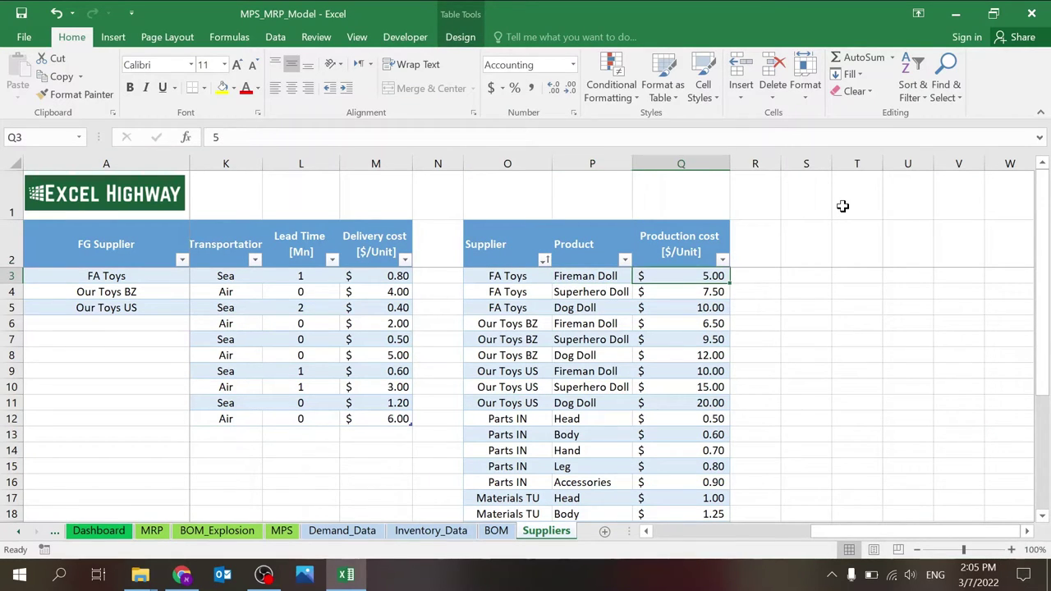
{"action": "key", "text": "Left"}
{"action": "key", "text": "Left"}
{"action": "key", "text": "Right"}
{"action": "key", "text": "Left"}
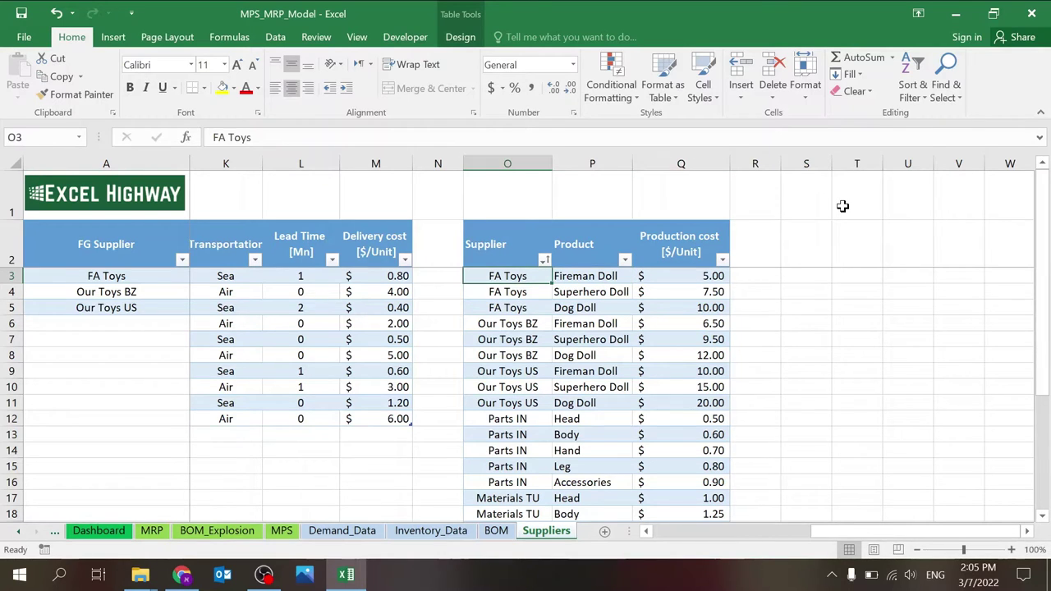
Go through the three doll products listed for FA Toys in the production cost table
{"action": "key", "text": "Right"}
{"action": "key", "text": "Down"}
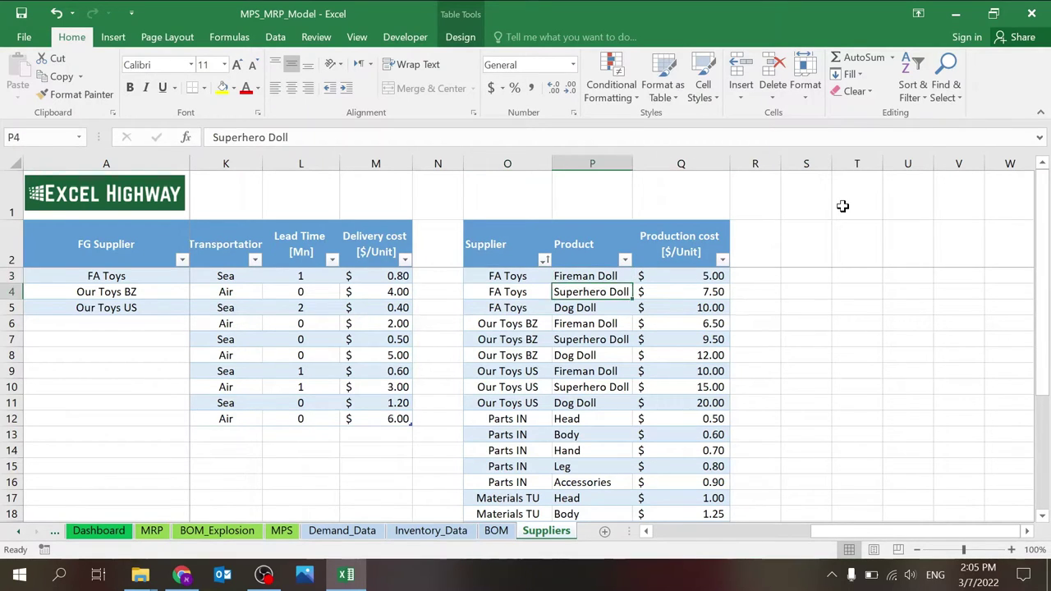
{"action": "key", "text": "Up"}
{"action": "key", "text": "Down"}
{"action": "key", "text": "Down"}
Go through the doll products listed for Our Toys BZ and Our Toys US in the production cost table
{"action": "key", "text": "Left"}
{"action": "key", "text": "Down"}
{"action": "key", "text": "Down"}
{"action": "key", "text": "Down"}
{"action": "key", "text": "Up"}
{"action": "key", "text": "Right"}
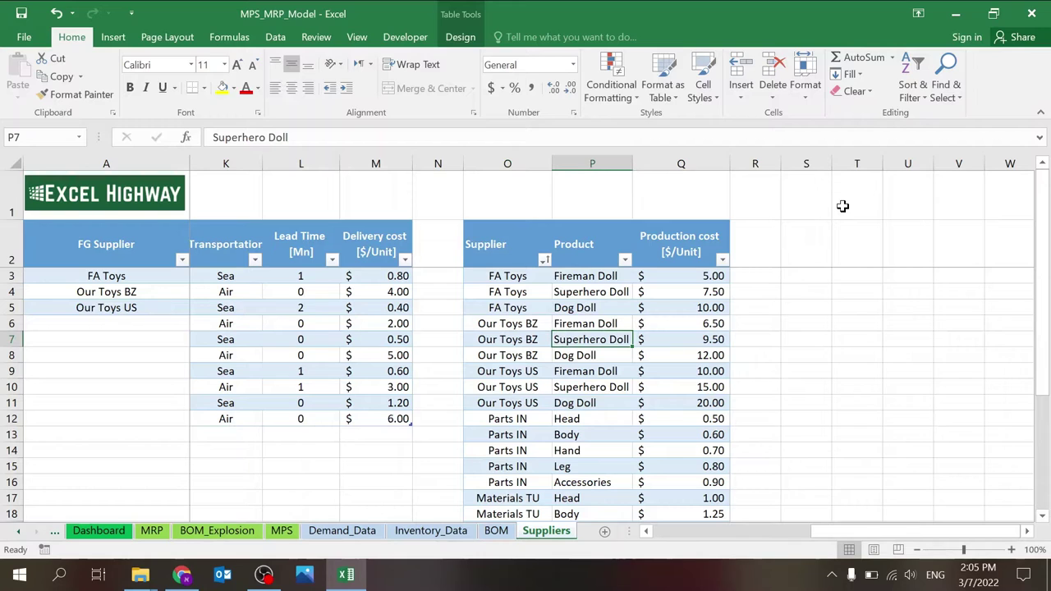
{"action": "left_click", "coordinate": [608, 323]}
{"action": "left_click_drag", "start_coordinate": [607, 322], "coordinate": [586, 399]}
{"action": "left_click", "coordinate": [600, 370]}
{"action": "left_click", "coordinate": [586, 402]}
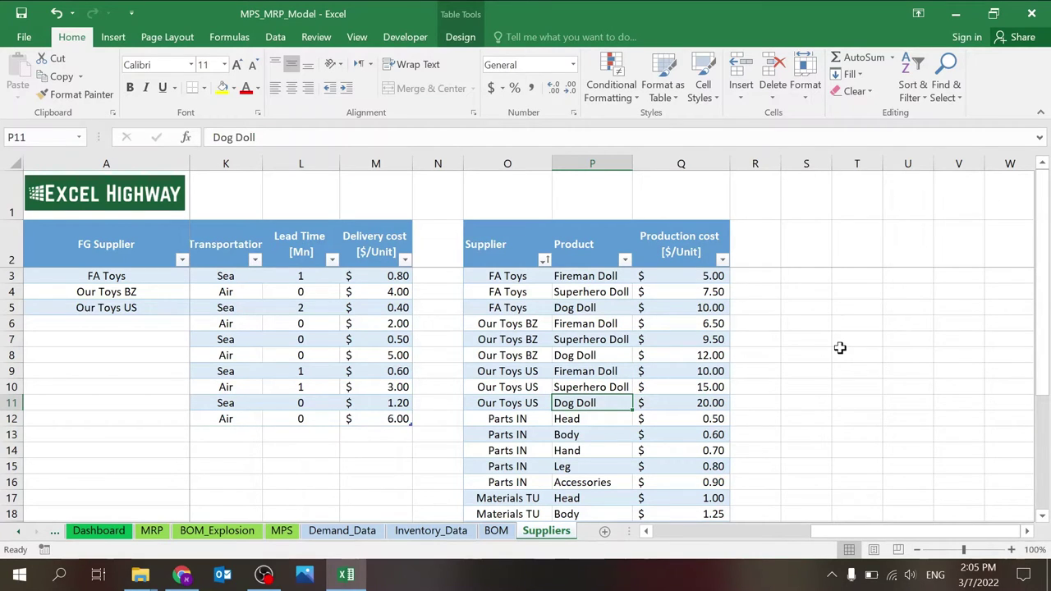
Look through the raw material rows down to the empty row 27 below the production cost table
{"action": "key", "text": "Down"}
{"action": "key", "text": "Down"}
{"action": "key", "text": "Down"}
{"action": "key", "text": "Down"}
{"action": "key", "text": "Down"}
{"action": "key", "text": "Down"}
{"action": "key", "text": "Down"}
{"action": "key", "text": "Down"}
{"action": "key", "text": "Down"}
{"action": "key", "text": "Down"}
{"action": "key", "text": "Down"}
{"action": "key", "text": "Down"}
{"action": "key", "text": "Down"}
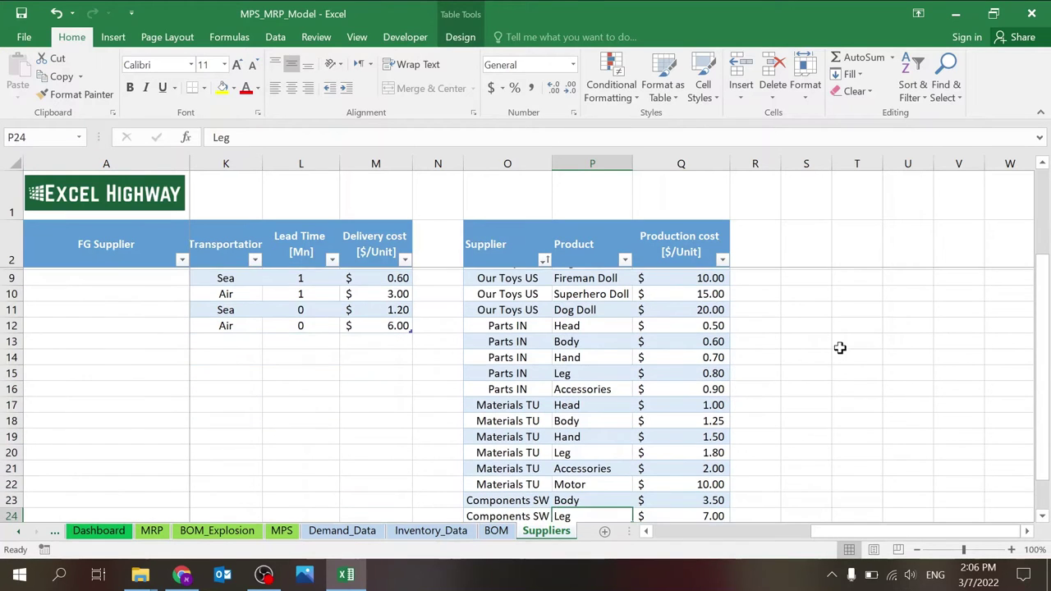
{"action": "key", "text": "Down"}
{"action": "key", "text": "Down"}
{"action": "key", "text": "Down"}
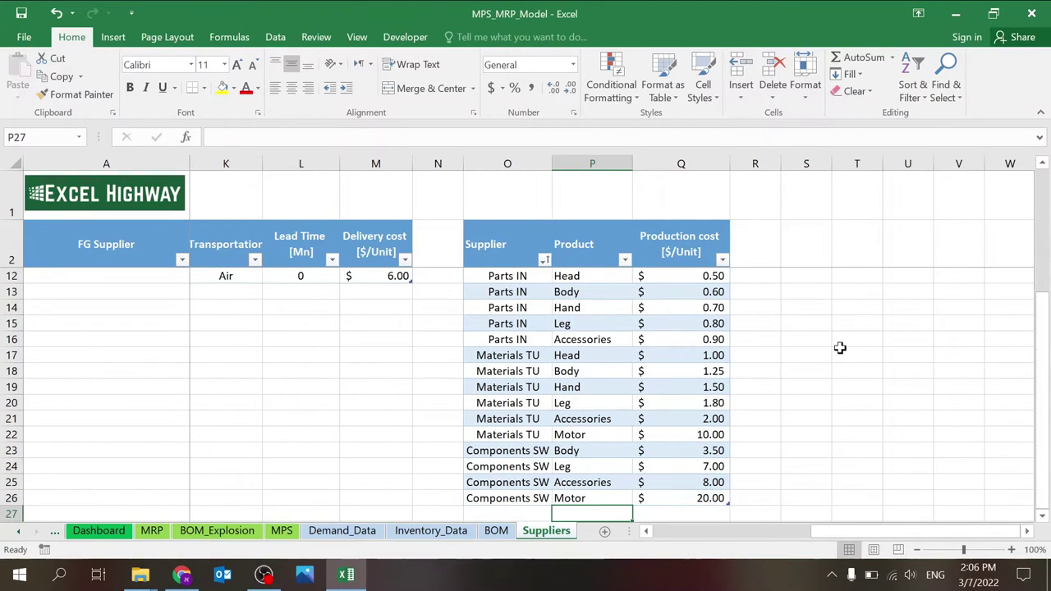
Examine the parts offered by the raw material suppliers, and go back to the Product header and first product
{"action": "left_click", "coordinate": [518, 286]}
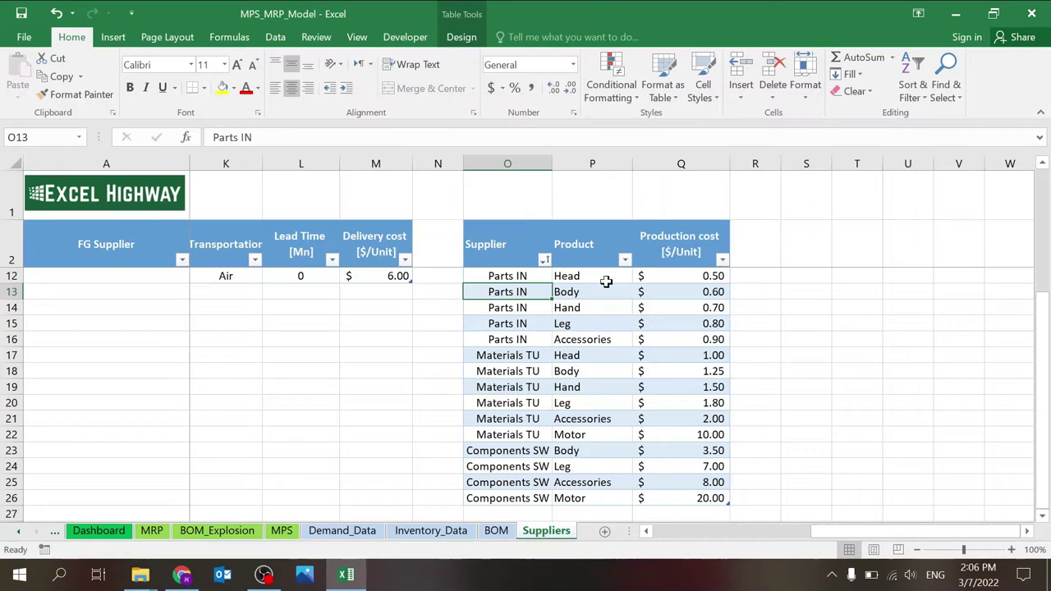
{"action": "left_click_drag", "start_coordinate": [606, 282], "coordinate": [565, 496]}
{"action": "left_click", "coordinate": [546, 355]}
{"action": "left_click", "coordinate": [564, 251]}
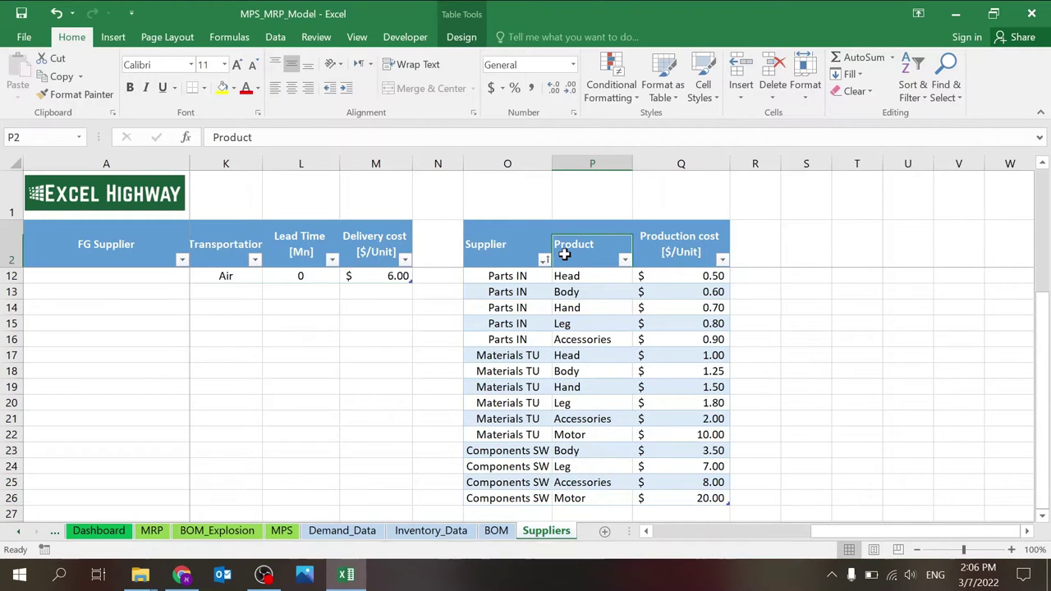
{"action": "key", "text": "Down"}
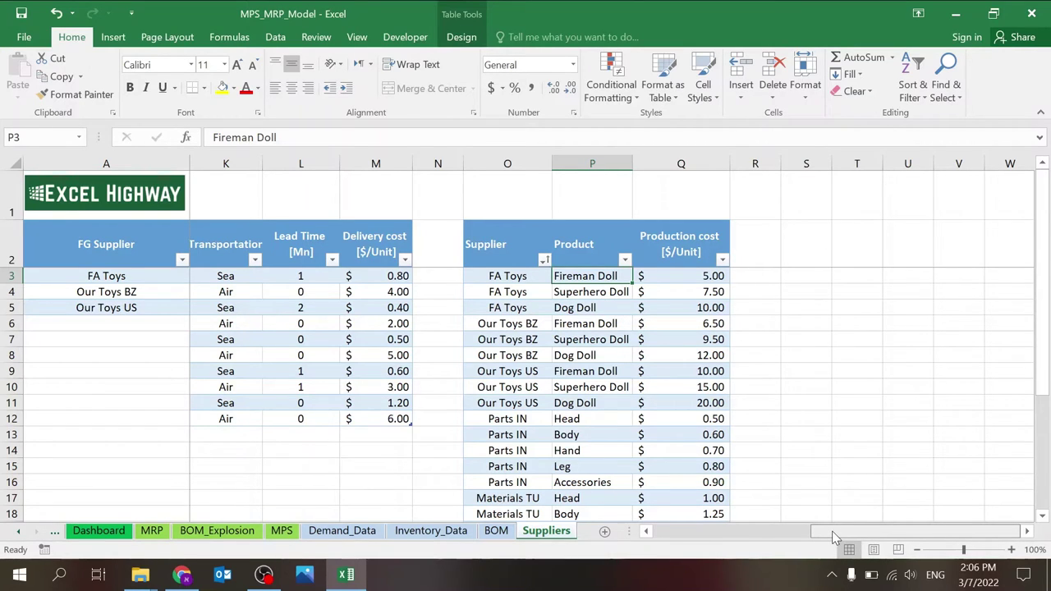
Return to the finished goods, raw material and delivery tables on the Suppliers sheet
{"action": "left_click", "coordinate": [715, 532]}
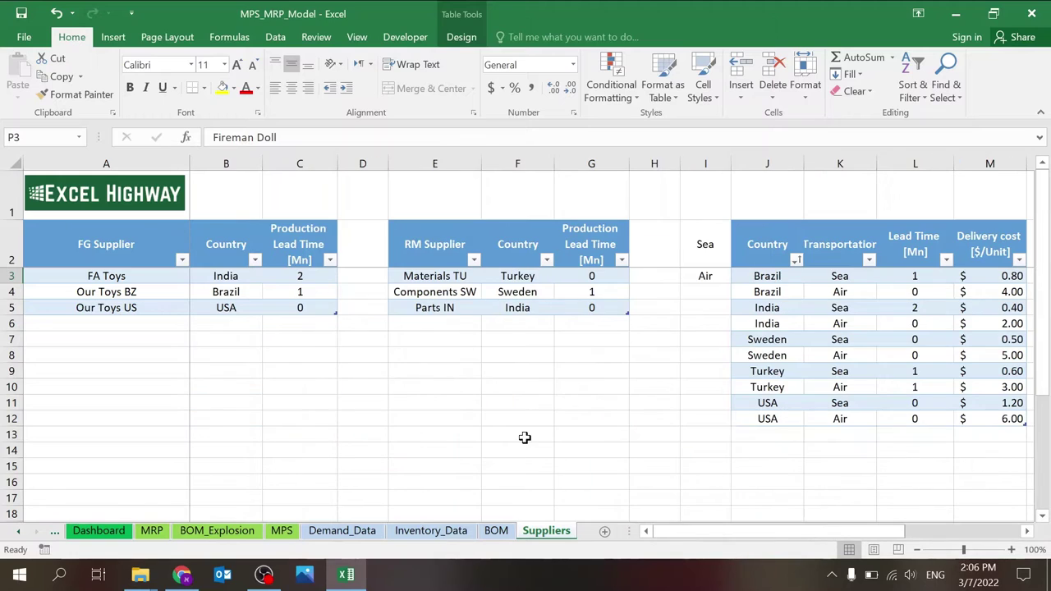
{"action": "left_click", "coordinate": [517, 434]}
{"action": "left_click", "coordinate": [659, 223]}
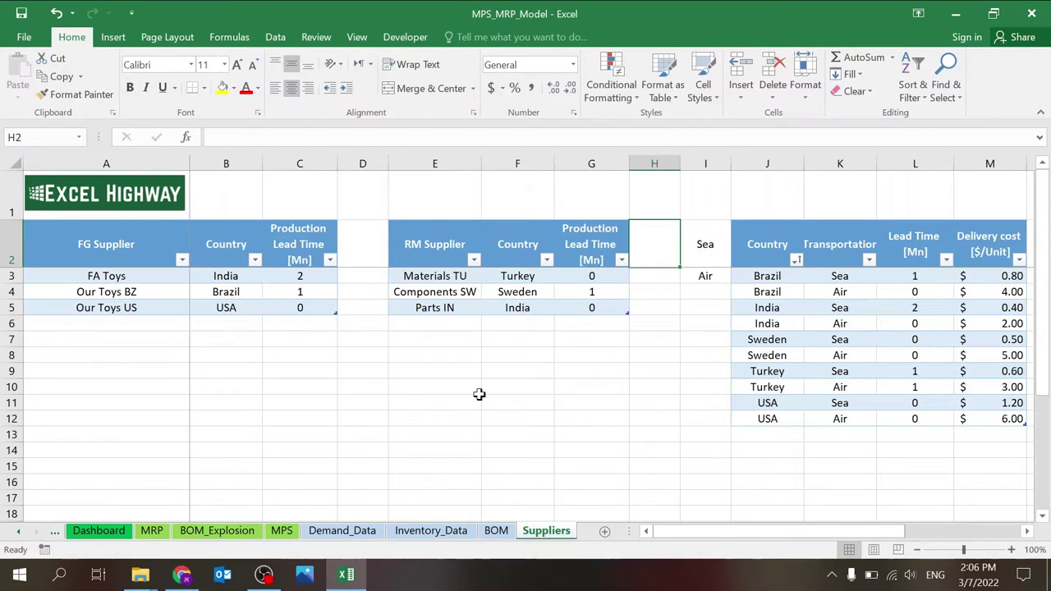
Open the BOM sheet and go through its Fireman Doll, Superhero Doll and Dog Doll products
{"action": "left_click", "coordinate": [495, 530]}
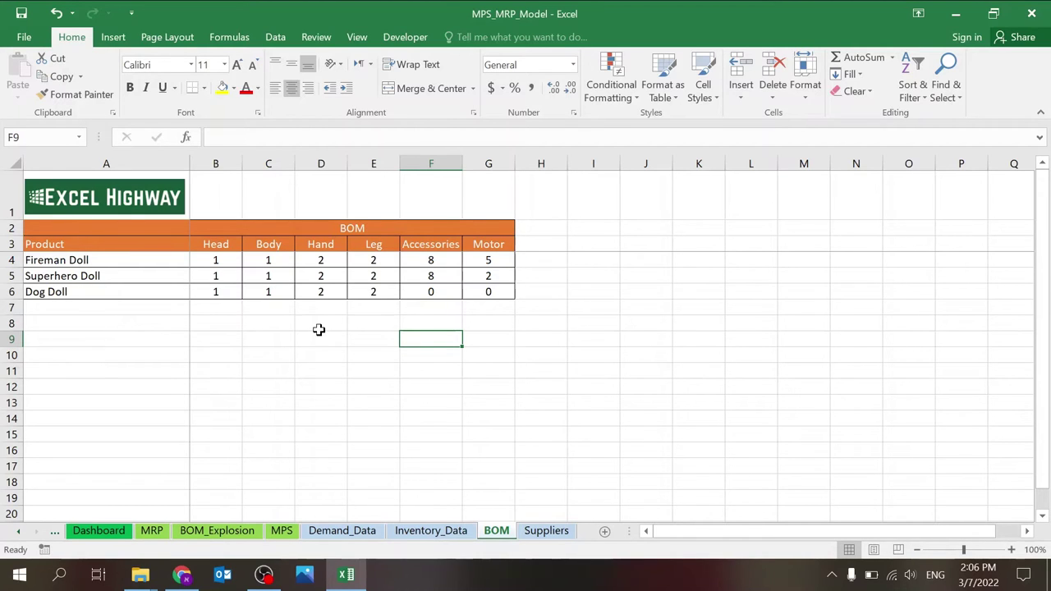
{"action": "left_click", "coordinate": [170, 262]}
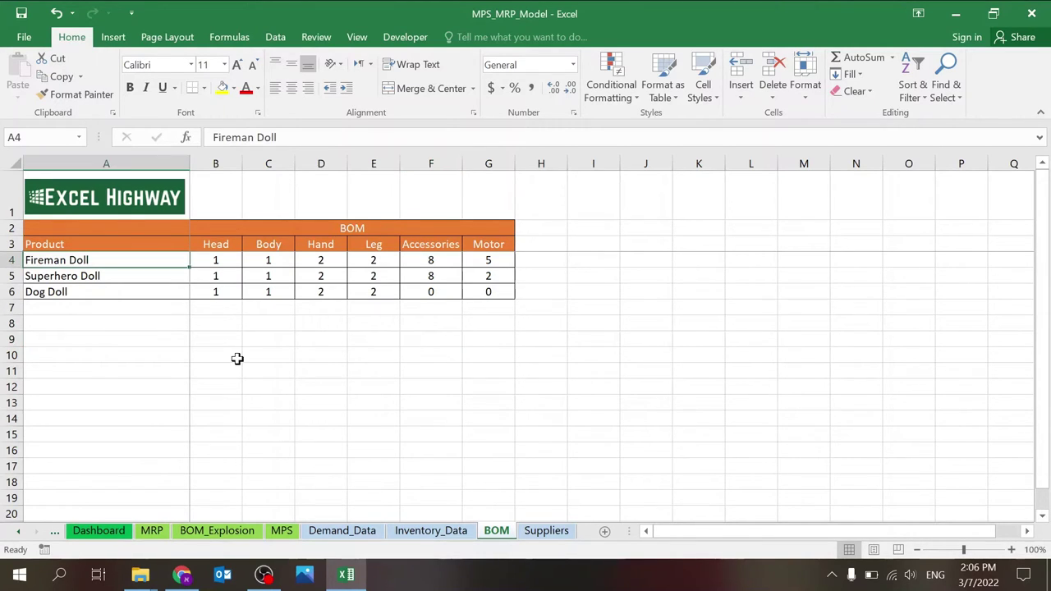
{"action": "key", "text": "Down"}
{"action": "key", "text": "Down"}
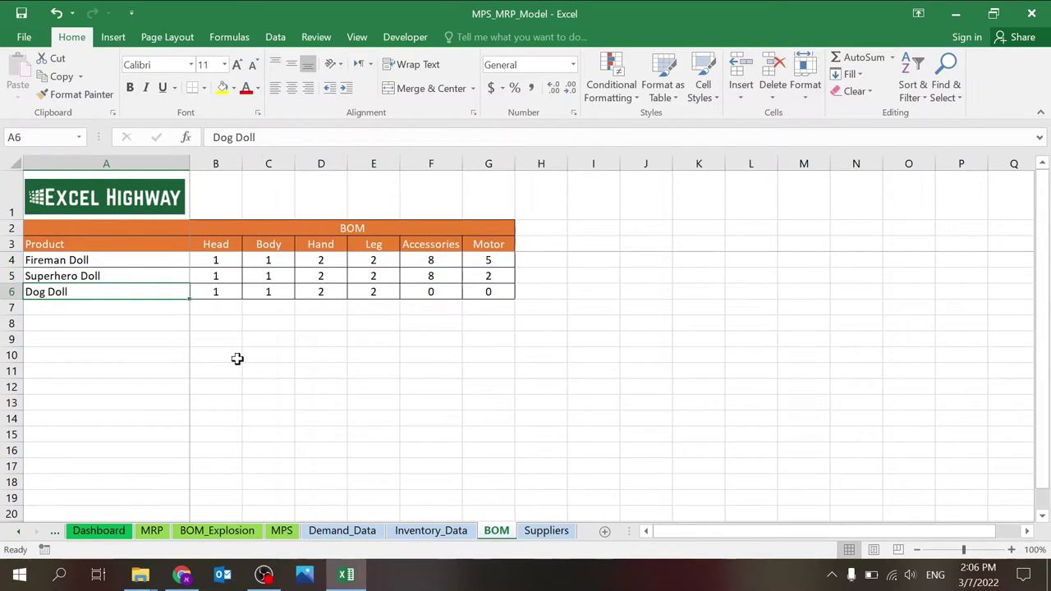
{"action": "key", "text": "Up"}
{"action": "key", "text": "Up"}
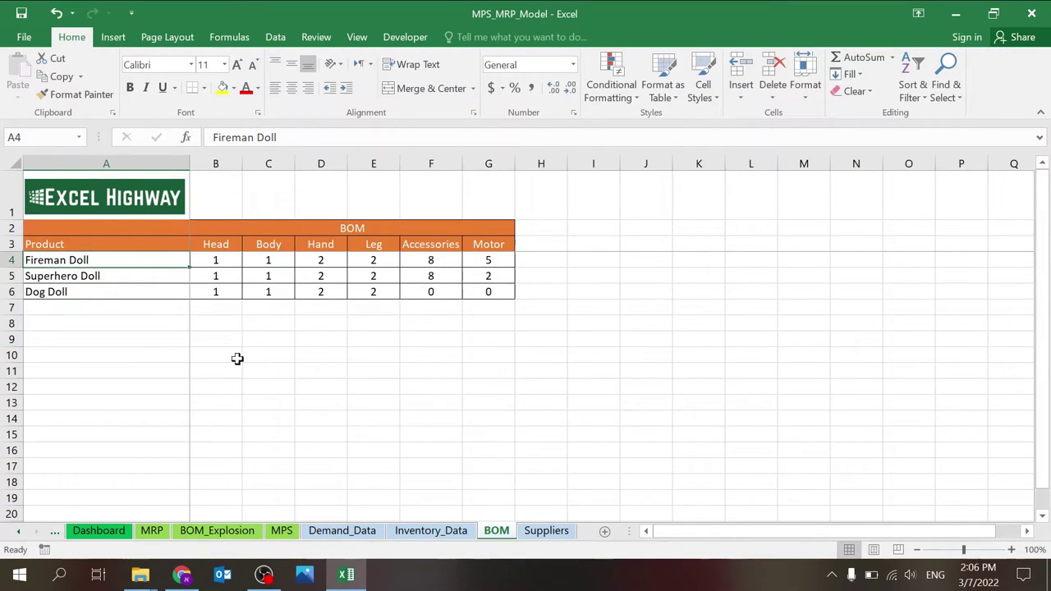
Go through the product names once more and along the component headers from Head to Motor in the BOM table
{"action": "key", "text": "Down"}
{"action": "key", "text": "Down"}
{"action": "key", "text": "Down"}
{"action": "key", "text": "Up"}
{"action": "key", "text": "Up"}
{"action": "key", "text": "Up"}
{"action": "key", "text": "Up"}
{"action": "key", "text": "Right"}
{"action": "key", "text": "Right"}
{"action": "key", "text": "Left"}
{"action": "key", "text": "Right"}
{"action": "key", "text": "Right"}
{"action": "key", "text": "Right"}
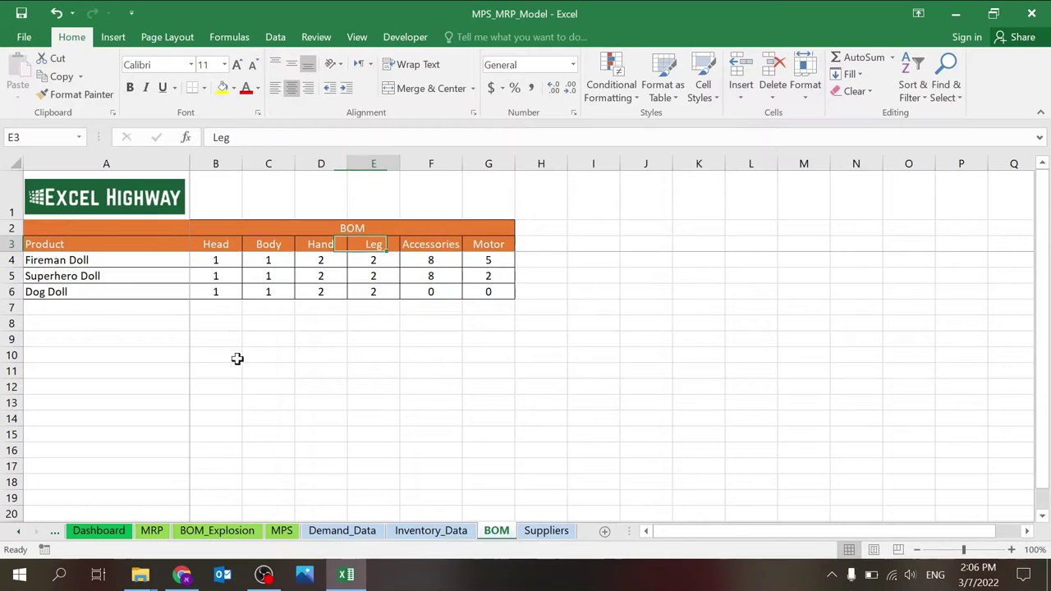
{"action": "key", "text": "Right"}
{"action": "key", "text": "Right"}
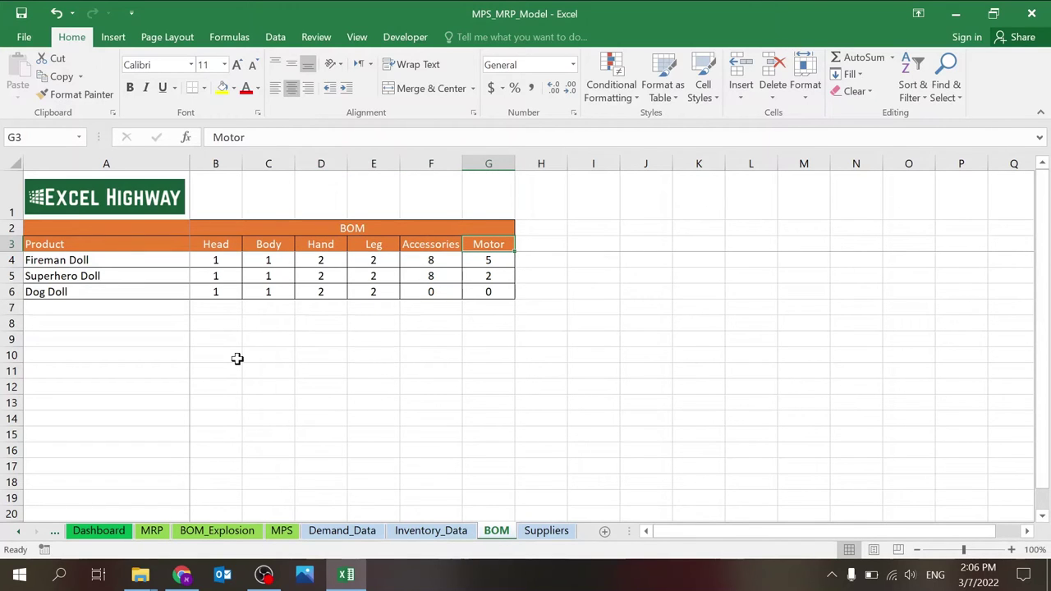
Check the quantity of each component from Head to Motor in the Fireman Doll row
{"action": "left_click", "coordinate": [232, 256]}
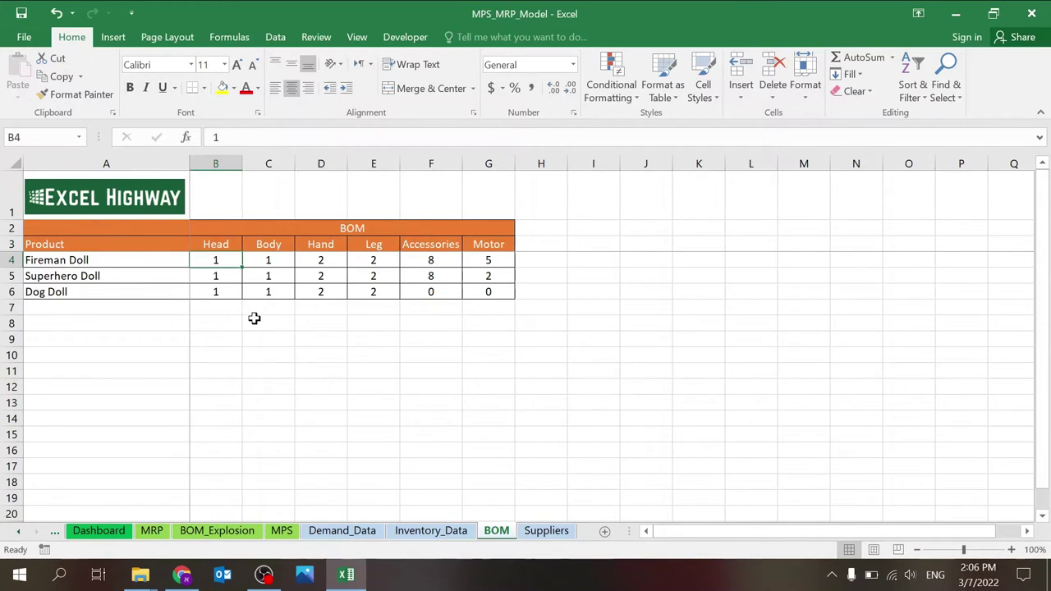
{"action": "key", "text": "Right"}
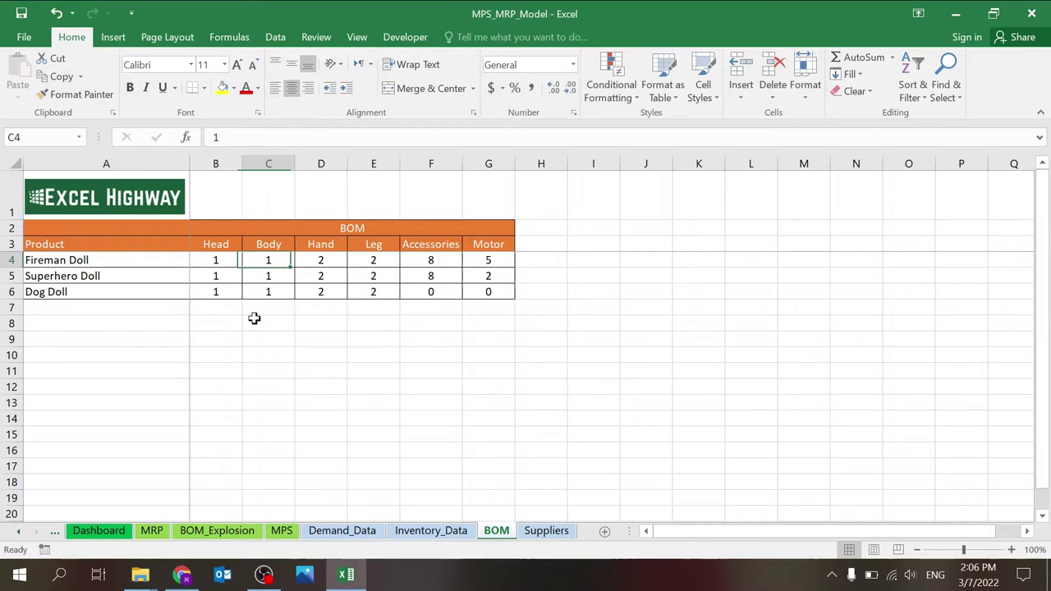
{"action": "key", "text": "Home"}
{"action": "key", "text": "Right"}
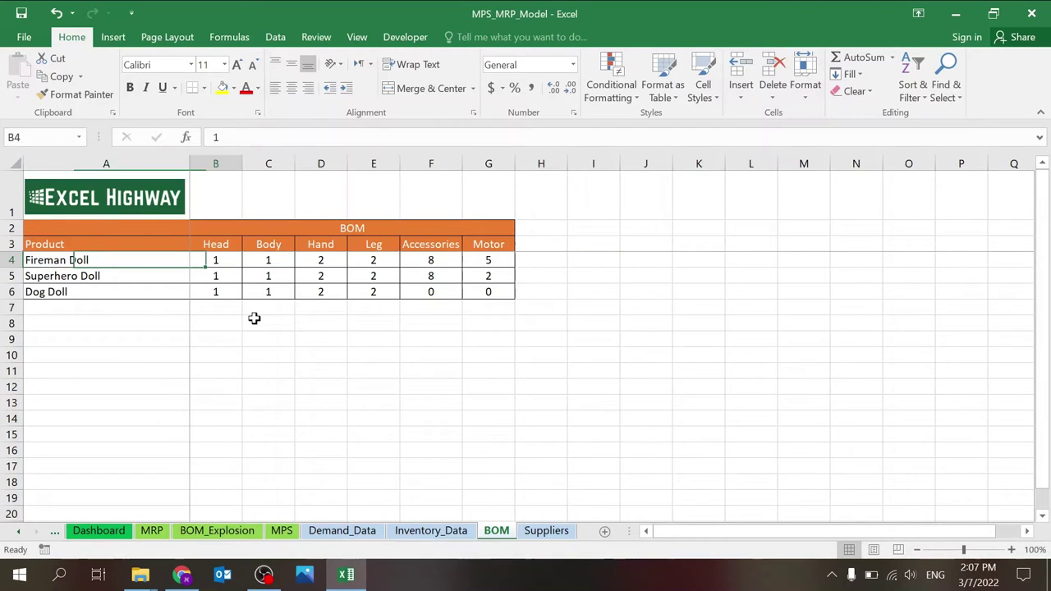
{"action": "key", "text": "Right"}
{"action": "key", "text": "Right"}
{"action": "key", "text": "Right"}
{"action": "key", "text": "Right"}
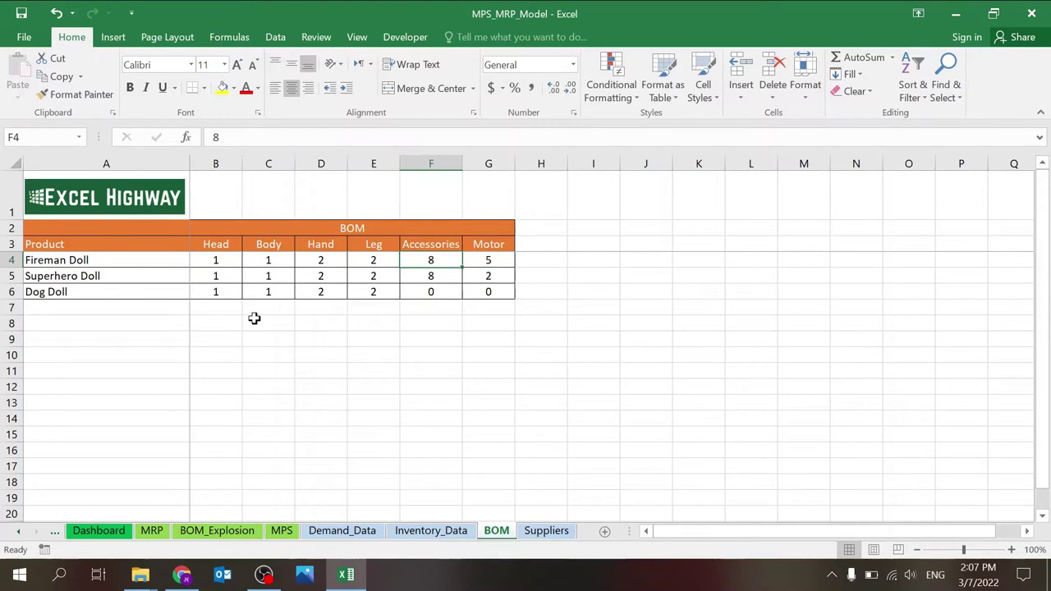
{"action": "key", "text": "Right"}
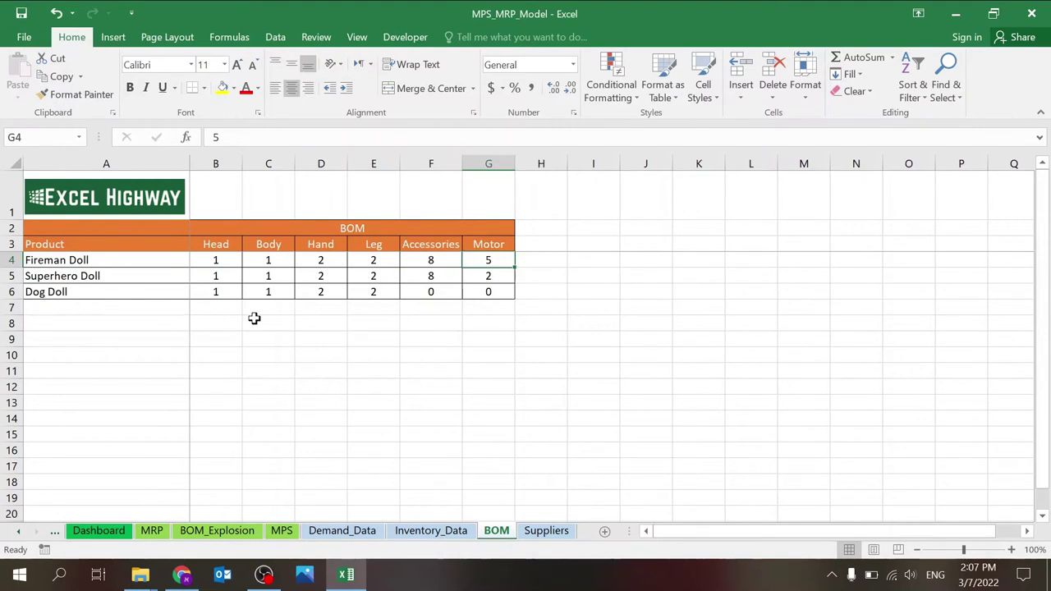
Compare the component quantities of the Superhero Doll and Dog Doll rows with those of the Fireman Doll
{"action": "key", "text": "Left"}
{"action": "key", "text": "Left"}
{"action": "key", "text": "Left"}
{"action": "key", "text": "Left"}
{"action": "key", "text": "Left"}
{"action": "key", "text": "Right"}
{"action": "key", "text": "Right"}
{"action": "key", "text": "Down"}
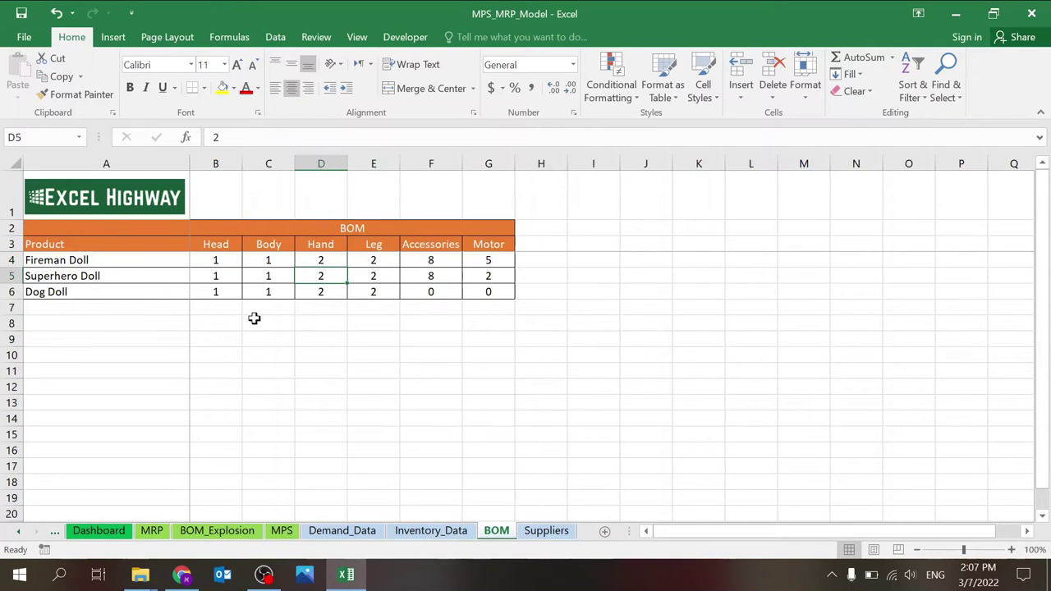
{"action": "key", "text": "Right"}
{"action": "key", "text": "Right"}
{"action": "key", "text": "Right"}
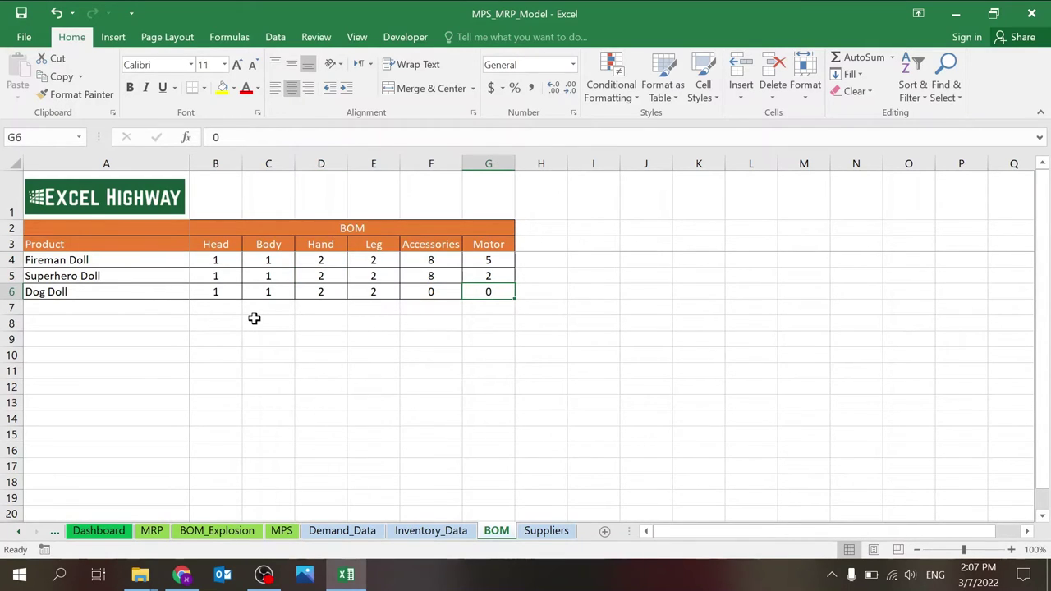
{"action": "key", "text": "Left"}
{"action": "key", "text": "Left"}
{"action": "key", "text": "Left"}
{"action": "key", "text": "Left"}
{"action": "key", "text": "Left"}
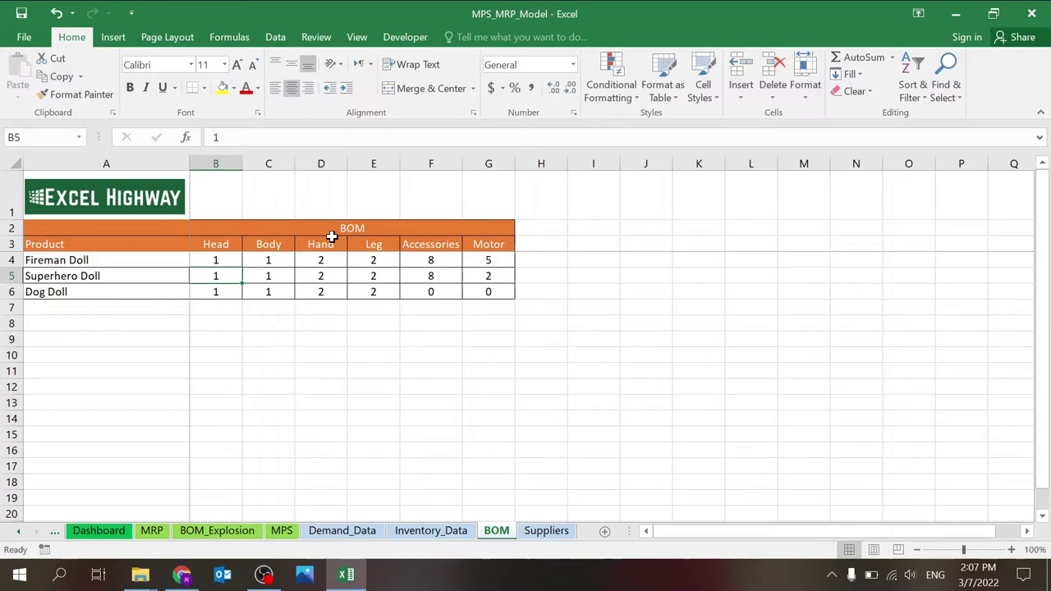
Examine the free cells beneath the BOM table and the empty columns after Motor along the header row
{"action": "left_click", "coordinate": [332, 340]}
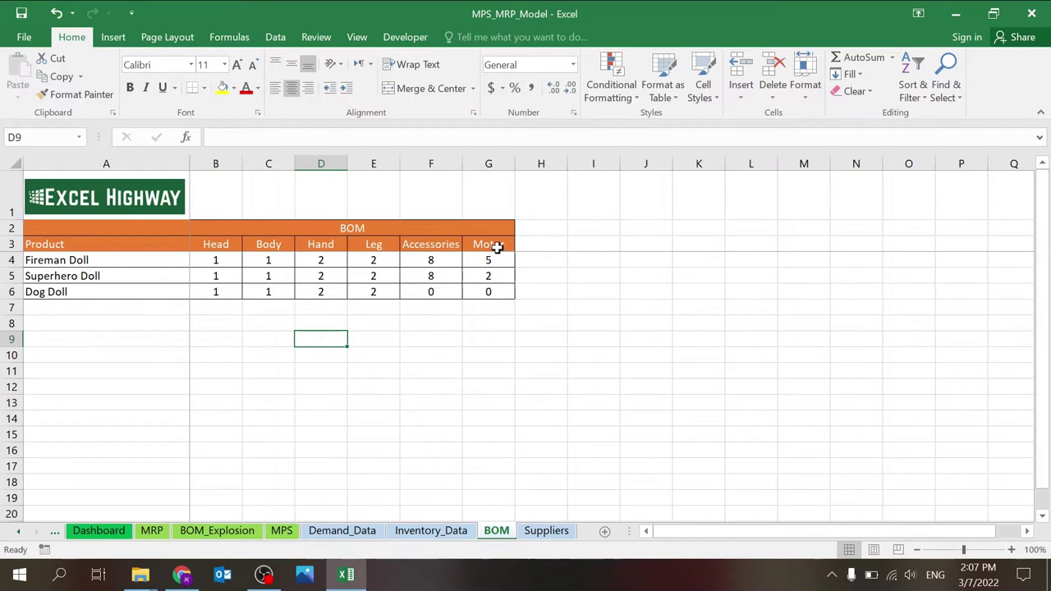
{"action": "left_click", "coordinate": [563, 233]}
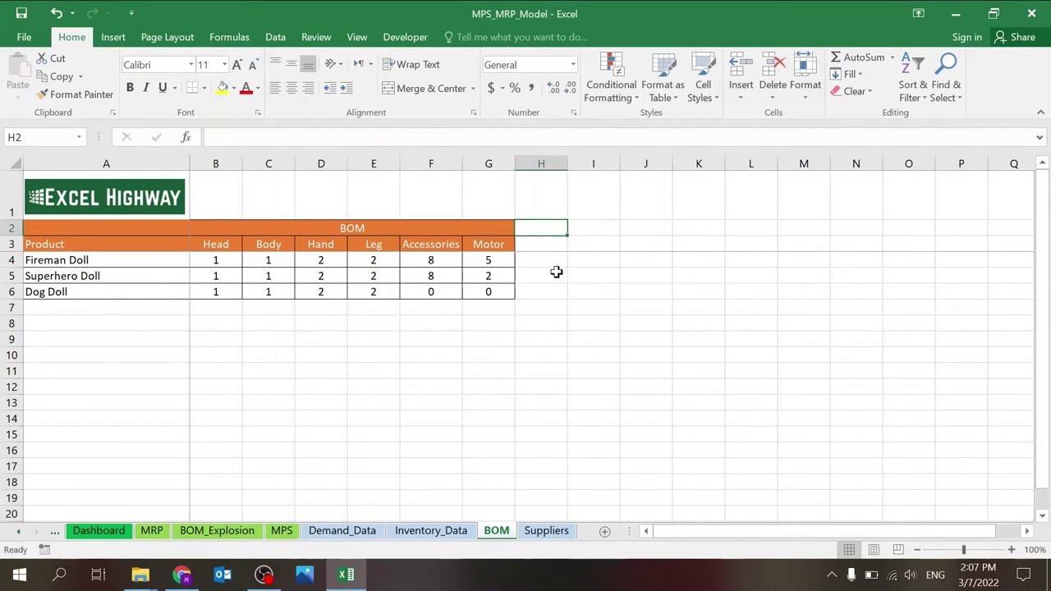
{"action": "key", "text": "Down"}
{"action": "key", "text": "Left"}
{"action": "key", "text": "Right"}
{"action": "key", "text": "Right"}
{"action": "key", "text": "Right"}
{"action": "key", "text": "Right"}
{"action": "key", "text": "Right"}
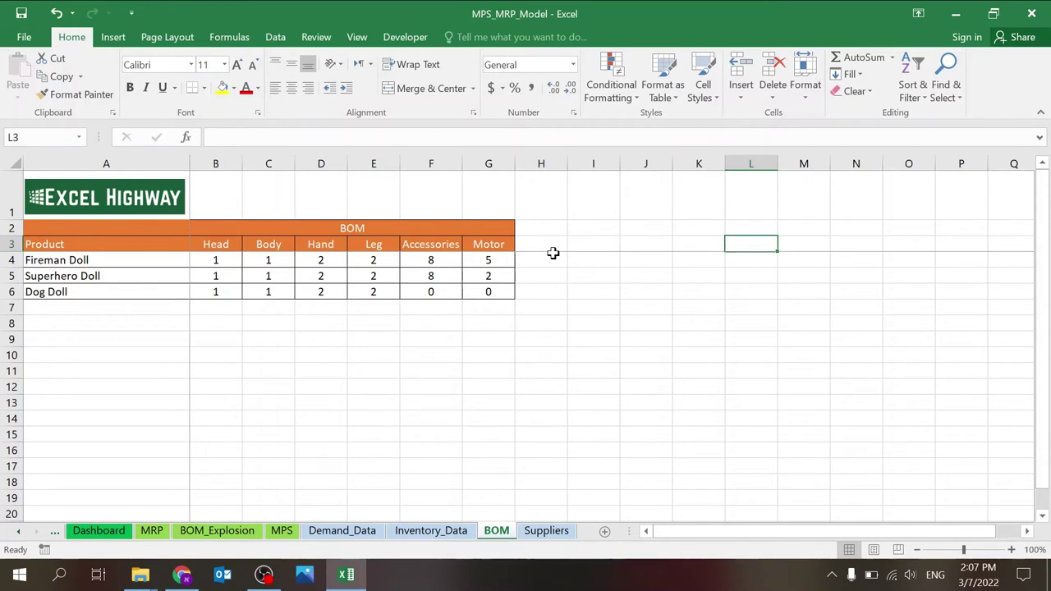
Add an Eyes component in column H of the BOM table with quantity 1 for each of the three dolls
{"action": "left_click", "coordinate": [553, 250]}
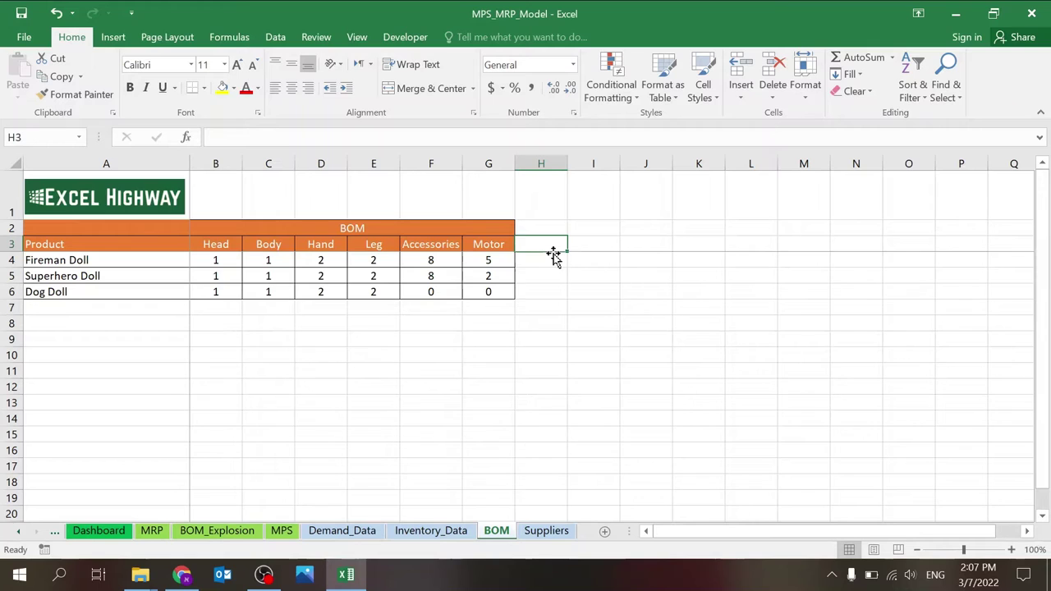
{"action": "type", "text": "Eyes"}
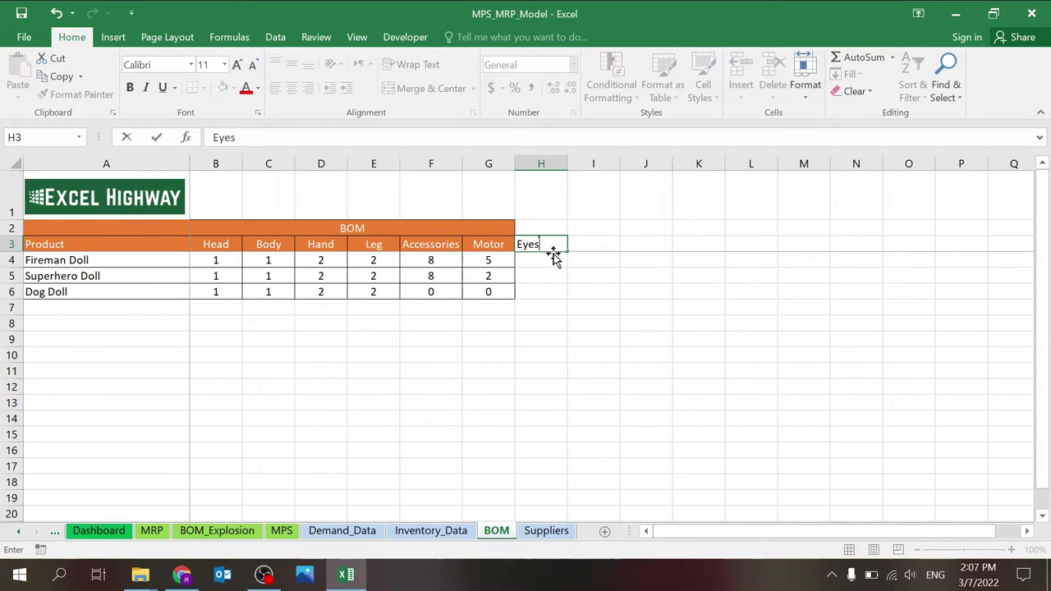
{"action": "key", "text": "Return"}
{"action": "type", "text": "1"}
{"action": "key", "text": "Return"}
{"action": "type", "text": "1"}
{"action": "key", "text": "Return"}
{"action": "type", "text": "1"}
{"action": "key", "text": "Return"}
{"action": "key", "text": "Up"}
{"action": "key", "text": "Up"}
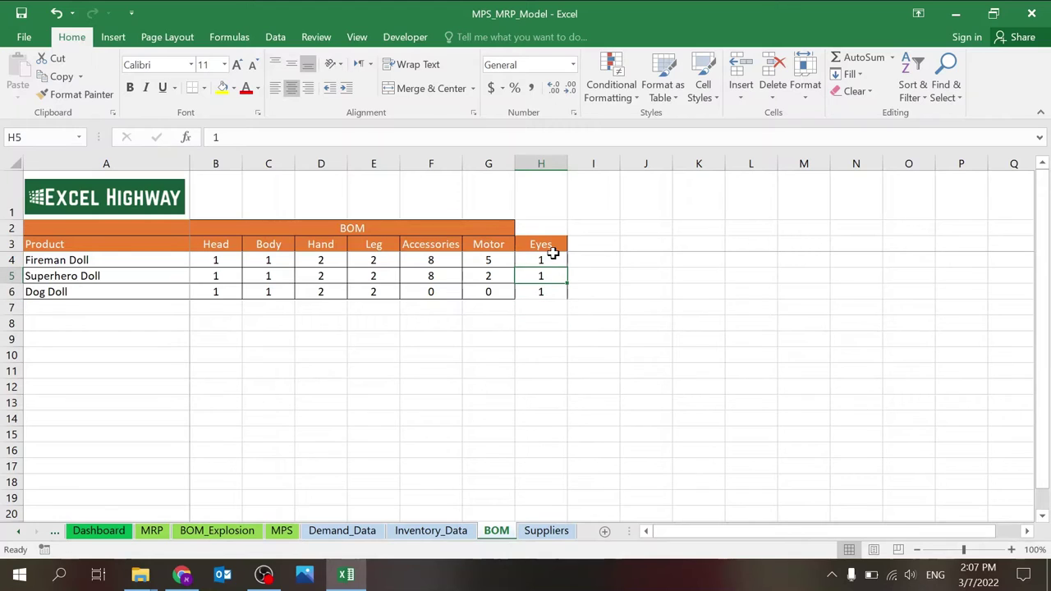
{"action": "key", "text": "Down"}
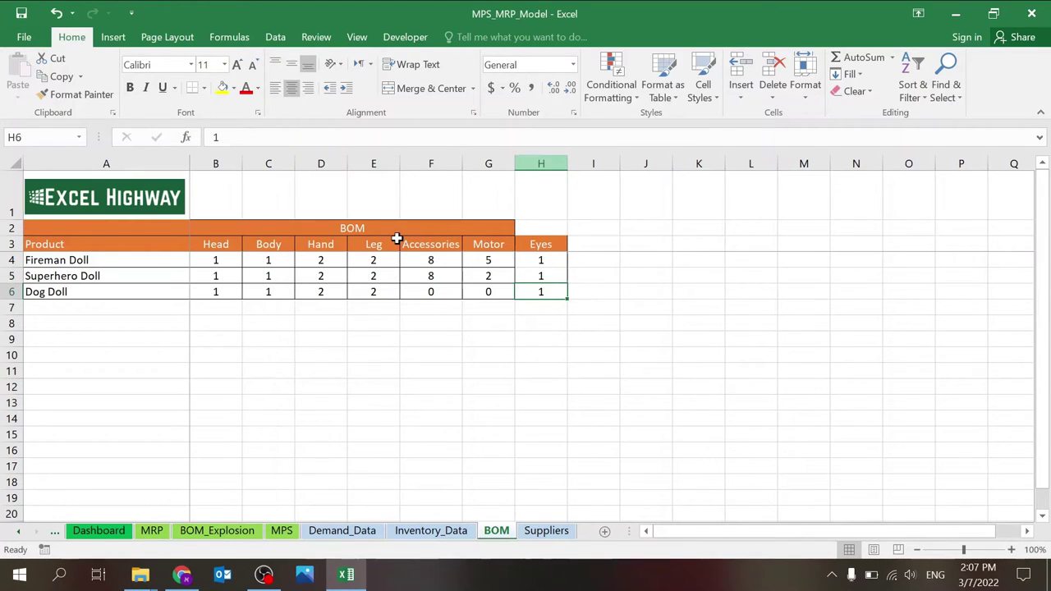
Remove the Eyes component from column H of the BOM table
{"action": "left_click_drag", "start_coordinate": [230, 247], "coordinate": [883, 240]}
{"action": "left_click", "coordinate": [697, 303]}
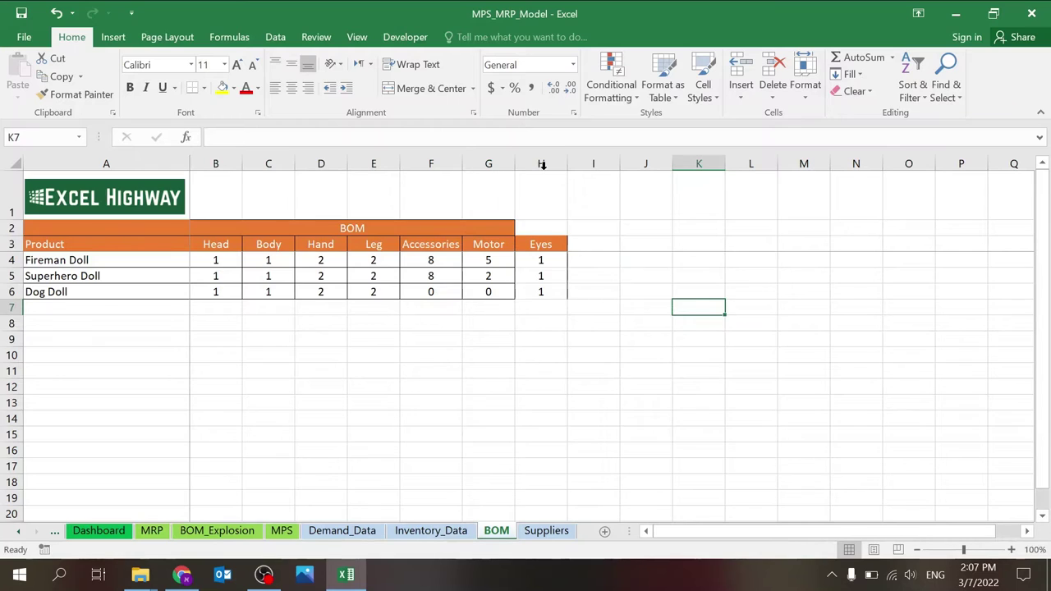
{"action": "left_click", "coordinate": [542, 164]}
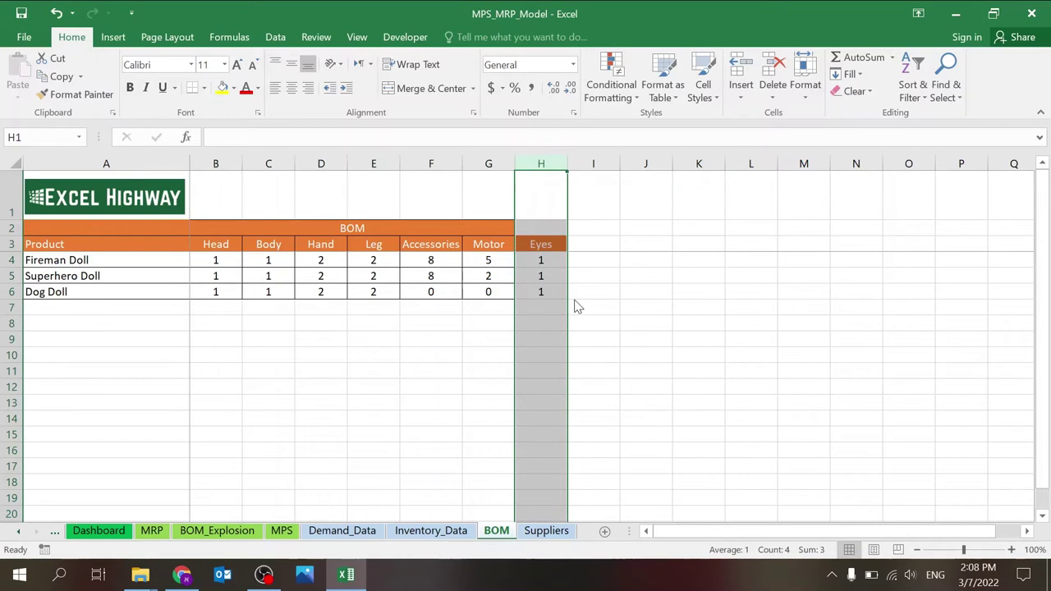
{"action": "key", "text": "ctrl+z"}
{"action": "left_click", "coordinate": [574, 277]}
{"action": "left_click", "coordinate": [544, 259]}
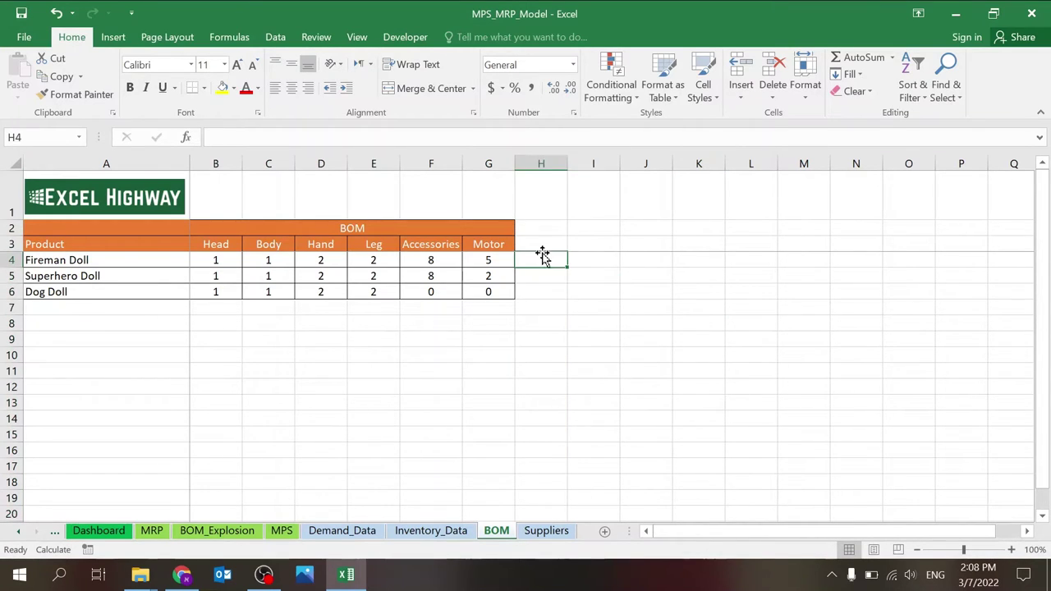
Examine the free rows beneath Dog Doll in the Product column of the BOM table, where further products can be listed
{"action": "left_click", "coordinate": [101, 307]}
{"action": "key", "text": "Up"}
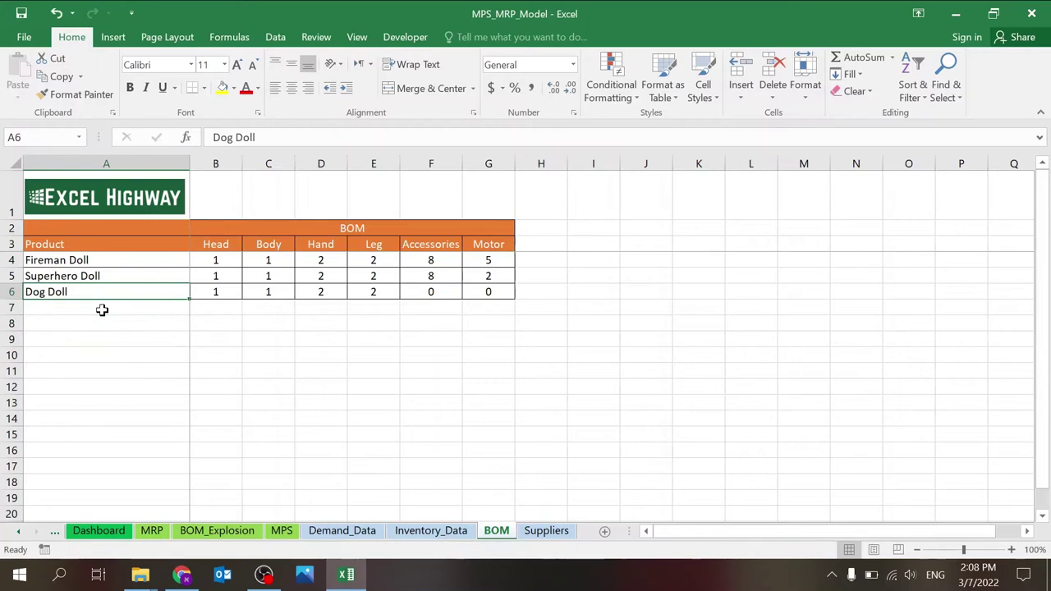
{"action": "key", "text": "Down"}
{"action": "key", "text": "Down"}
{"action": "key", "text": "Down"}
{"action": "key", "text": "Down"}
{"action": "key", "text": "Down"}
{"action": "key", "text": "Down"}
{"action": "key", "text": "Down"}
{"action": "key", "text": "Down"}
{"action": "key", "text": "Up"}
{"action": "key", "text": "Up"}
{"action": "key", "text": "Up"}
{"action": "key", "text": "Up"}
{"action": "key", "text": "Up"}
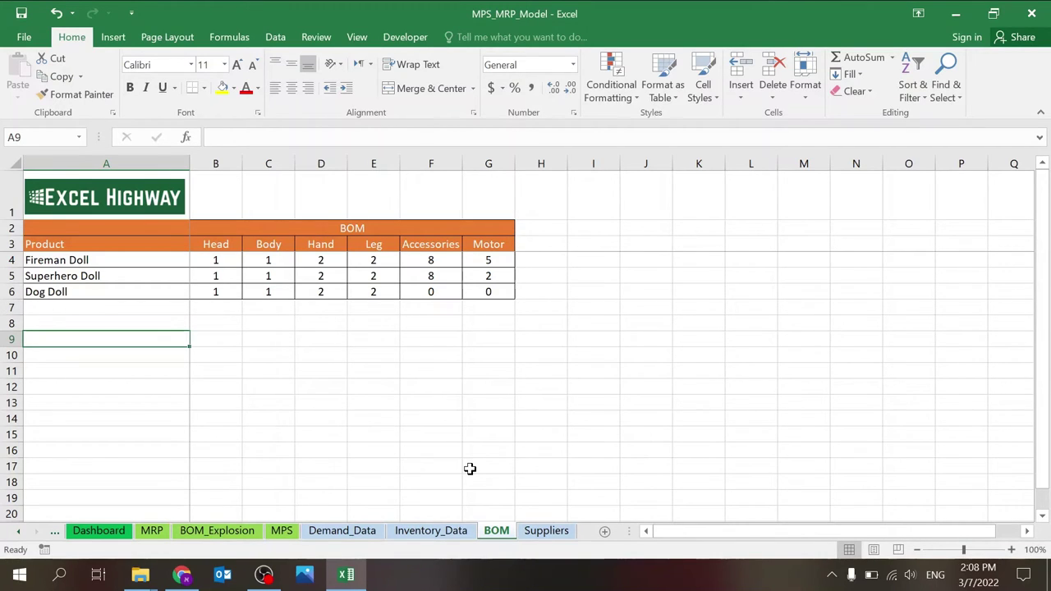
Open the Inventory_Data sheet and examine the first record's product, date and Monthly Data formula
{"action": "left_click", "coordinate": [439, 532]}
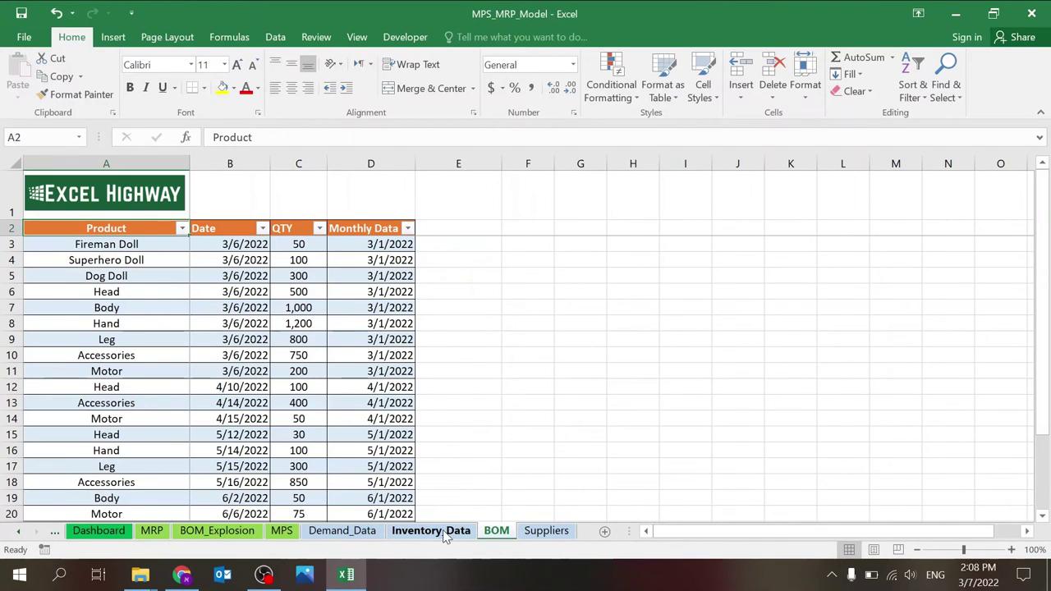
{"action": "left_click", "coordinate": [460, 291]}
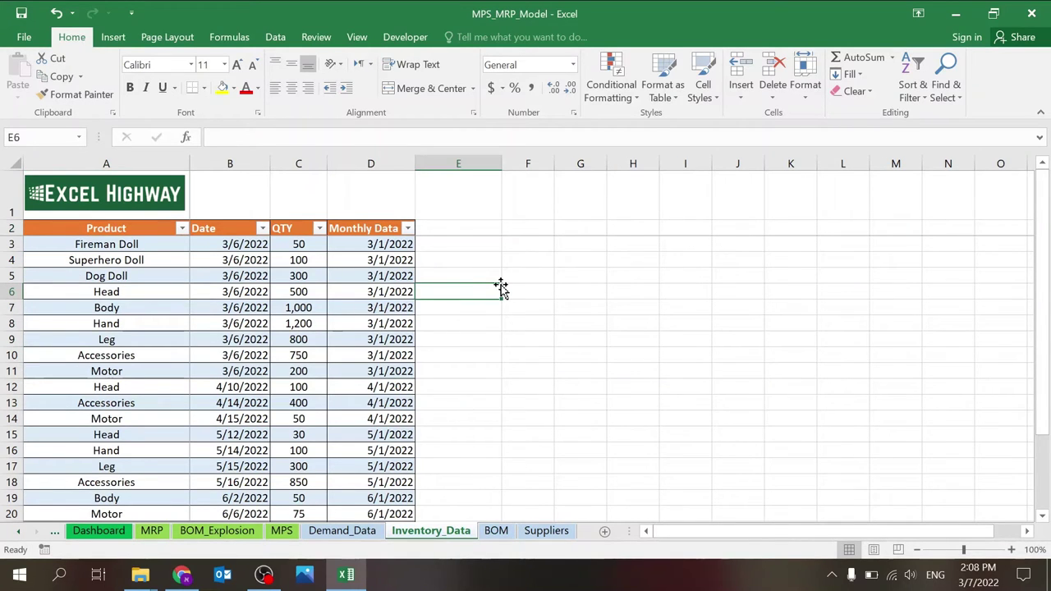
{"action": "left_click", "coordinate": [484, 229]}
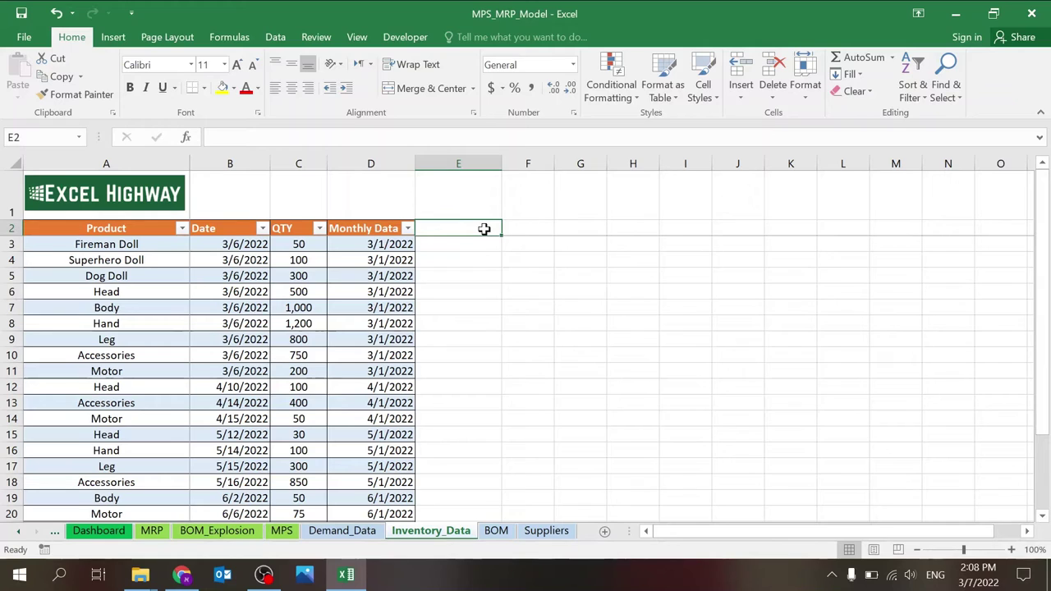
{"action": "left_click", "coordinate": [238, 244]}
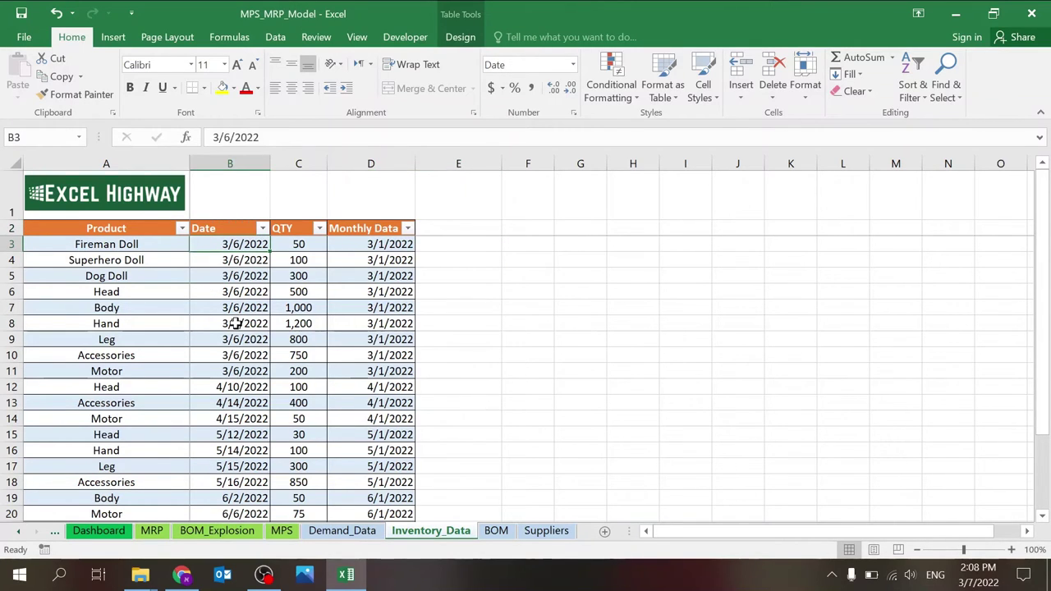
{"action": "left_click", "coordinate": [145, 244]}
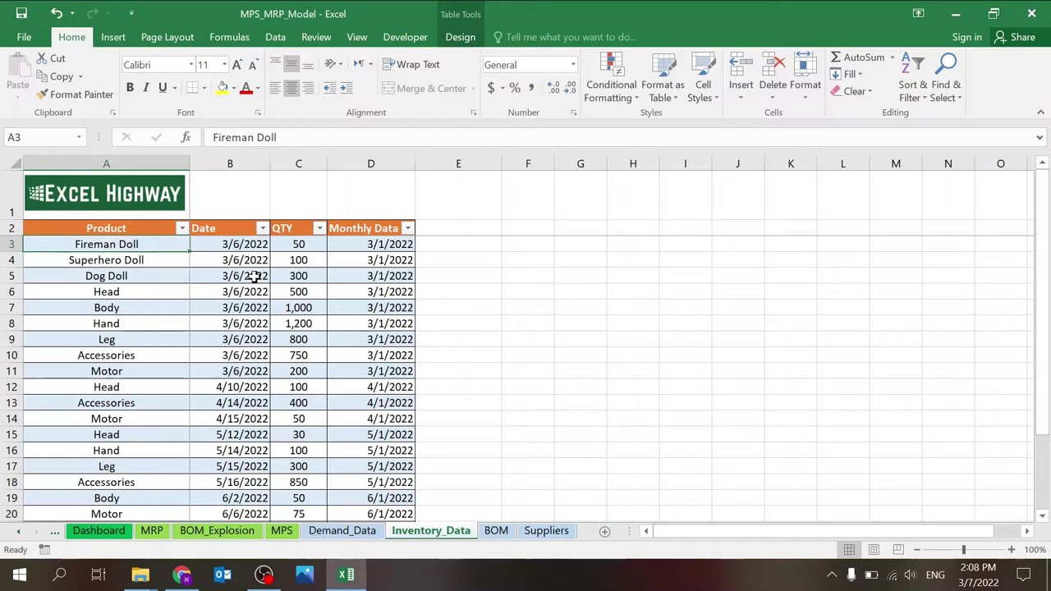
{"action": "left_click", "coordinate": [261, 244]}
{"action": "left_click", "coordinate": [372, 232]}
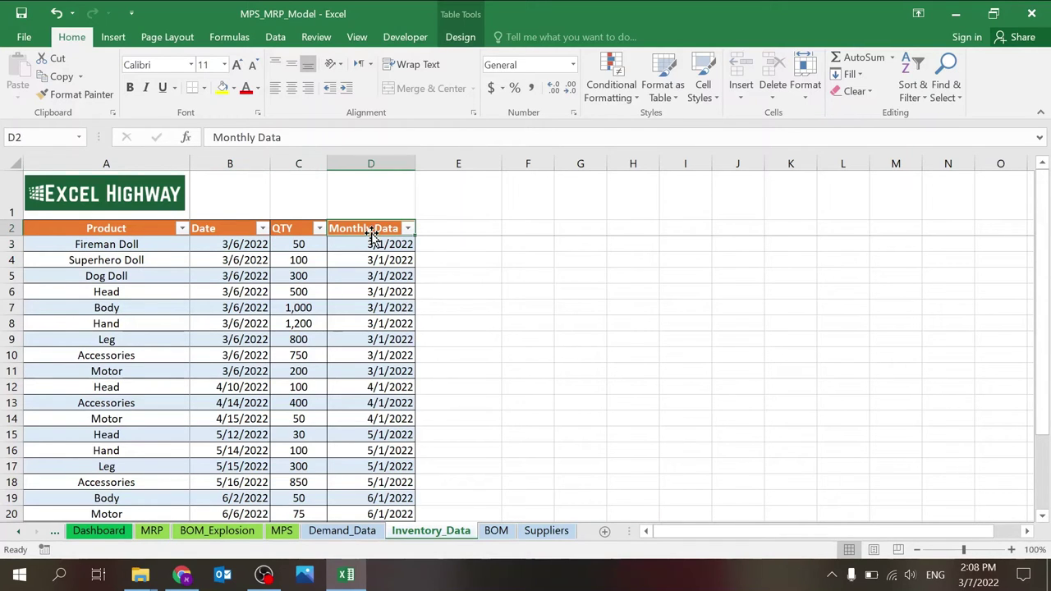
{"action": "left_click", "coordinate": [366, 245]}
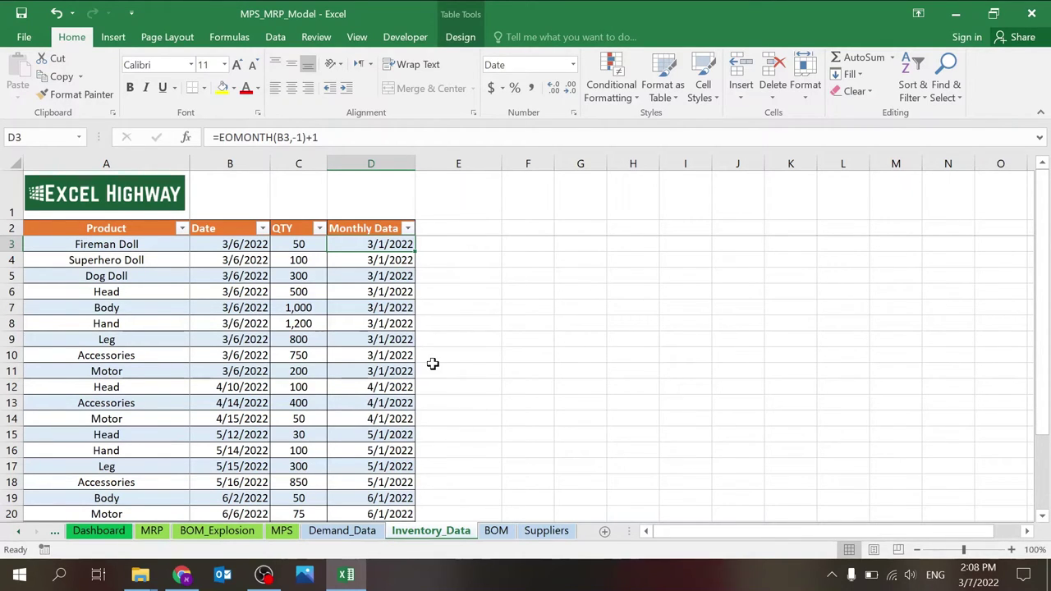
Check the Fireman Doll's date and quantity in the first row of the inventory table
{"action": "left_click", "coordinate": [162, 246]}
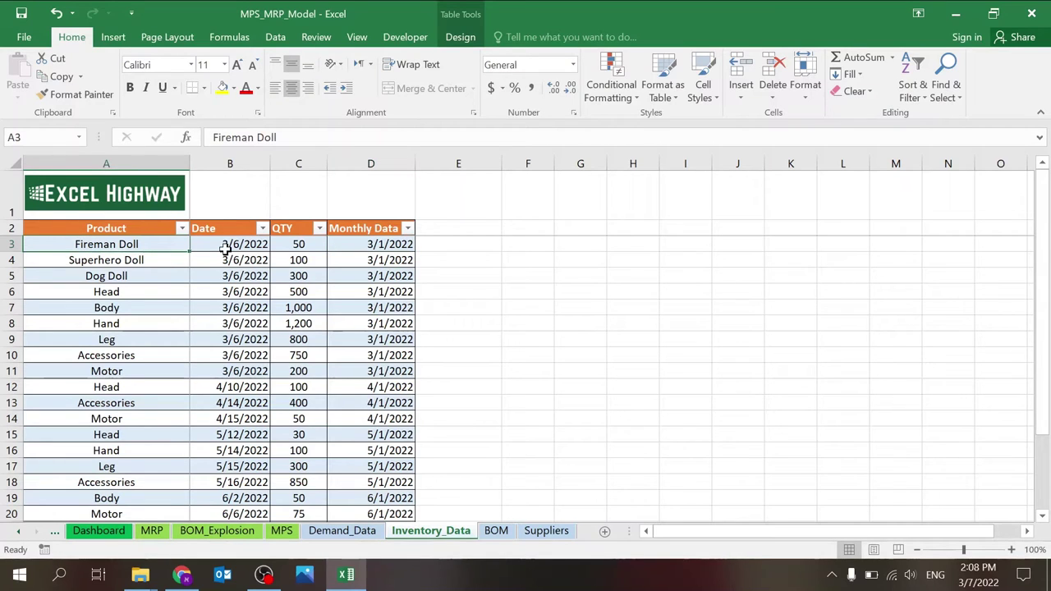
{"action": "left_click", "coordinate": [234, 251]}
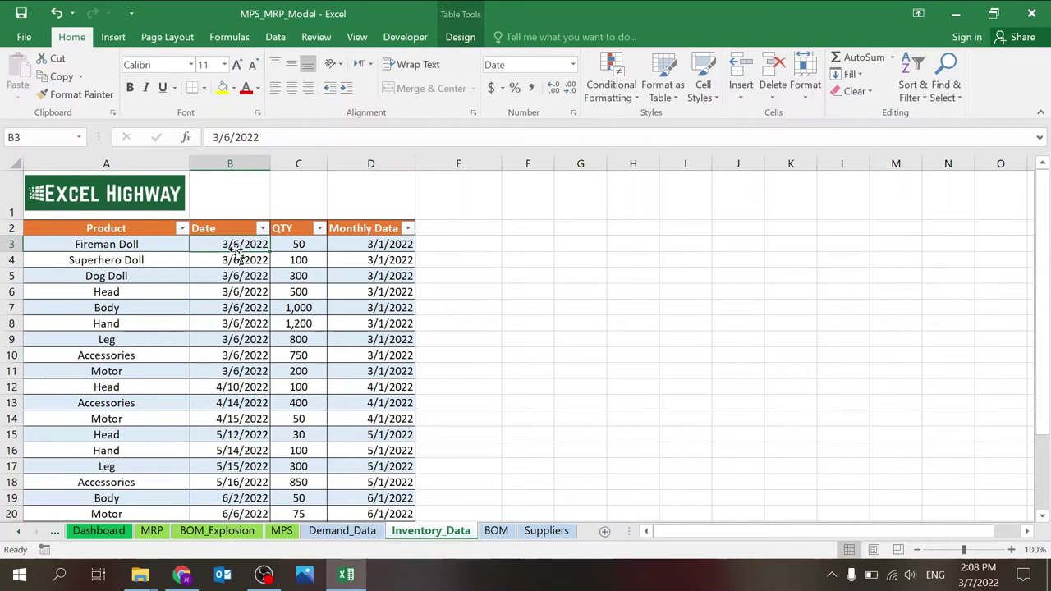
{"action": "left_click", "coordinate": [293, 236]}
{"action": "left_click", "coordinate": [295, 243]}
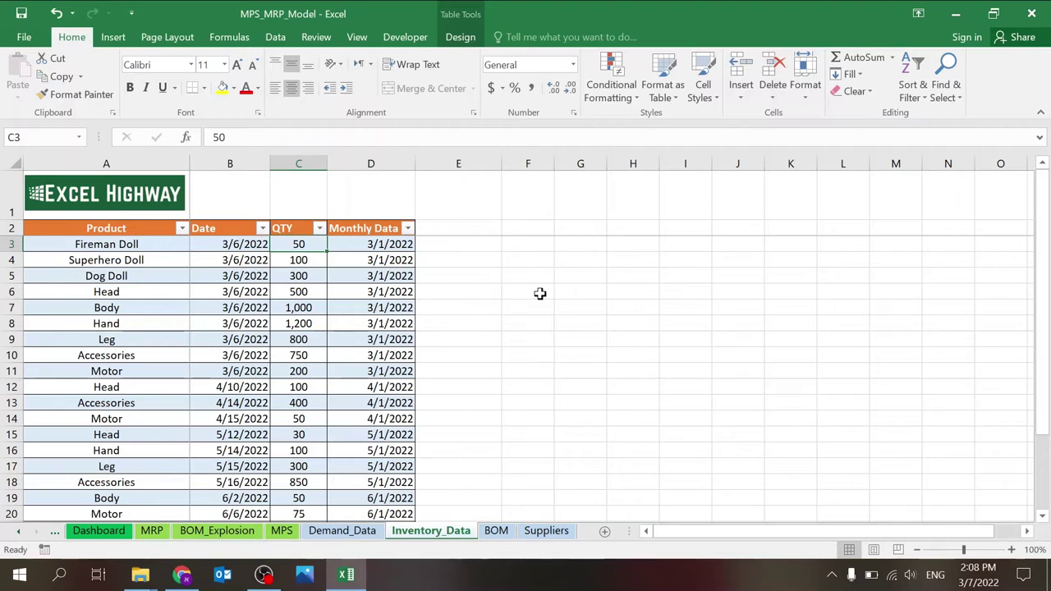
Go through the Date column of the inventory table from the first Motor record down to the end of the table
{"action": "left_click", "coordinate": [252, 383]}
{"action": "key", "text": "Down"}
{"action": "key", "text": "Down"}
{"action": "key", "text": "Down"}
{"action": "key", "text": "Down"}
{"action": "key", "text": "Down"}
{"action": "key", "text": "Down"}
{"action": "key", "text": "Down"}
{"action": "key", "text": "Down"}
{"action": "key", "text": "Down"}
{"action": "key", "text": "Down"}
{"action": "key", "text": "Down"}
{"action": "key", "text": "Down"}
{"action": "key", "text": "Down"}
{"action": "key", "text": "Down"}
{"action": "key", "text": "Up"}
{"action": "key", "text": "Up"}
{"action": "key", "text": "Up"}
{"action": "key", "text": "Up"}
{"action": "key", "text": "Up"}
{"action": "key", "text": "Up"}
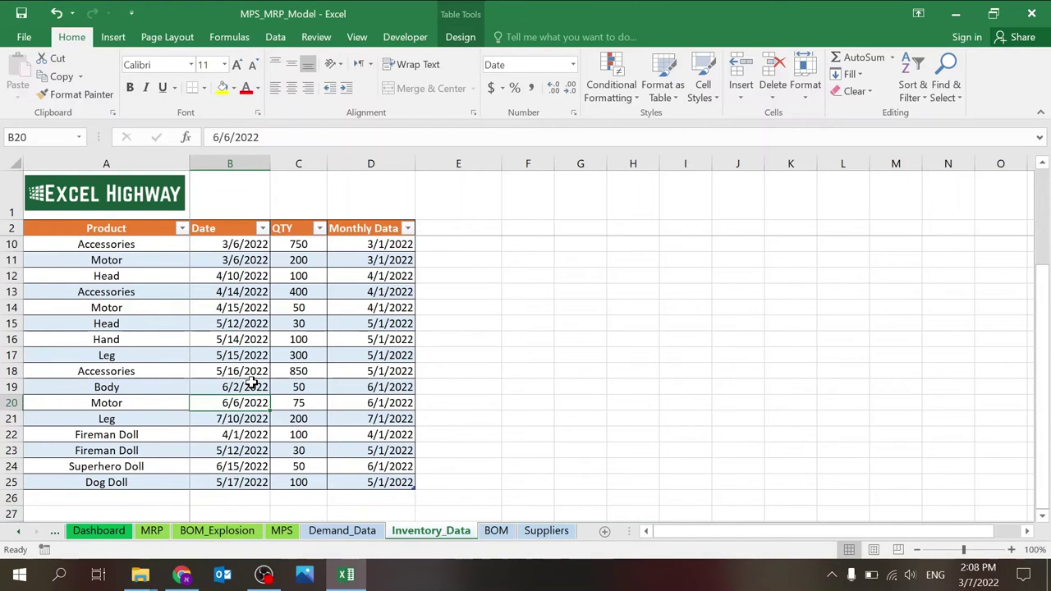
Compare the dates of the Leg, Fireman Doll, Superhero Doll and Dog Doll records in the last inventory rows with the component records above
{"action": "key", "text": "Down"}
{"action": "key", "text": "Down"}
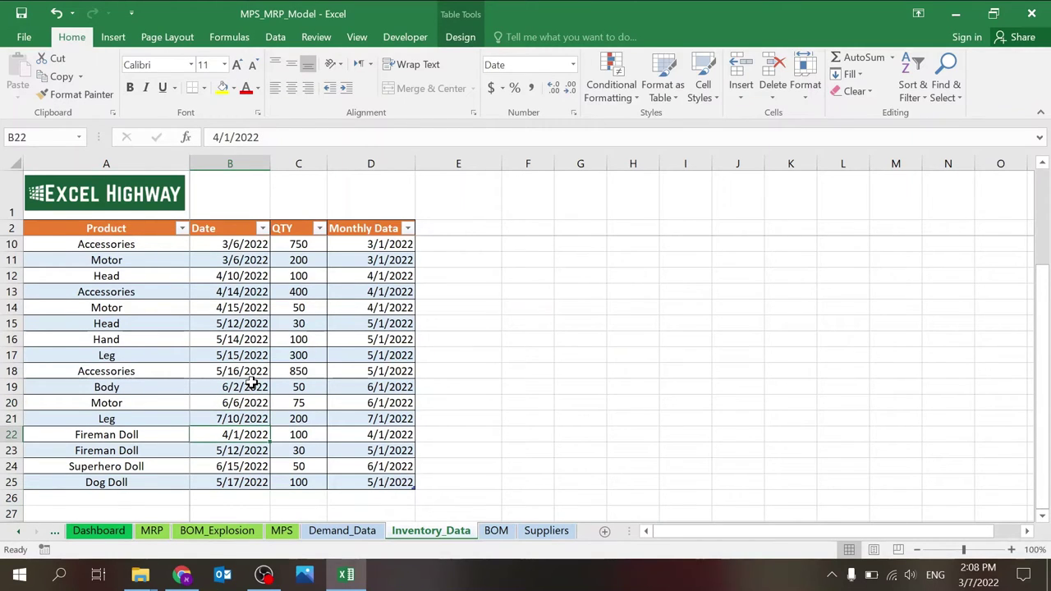
{"action": "key", "text": "Up"}
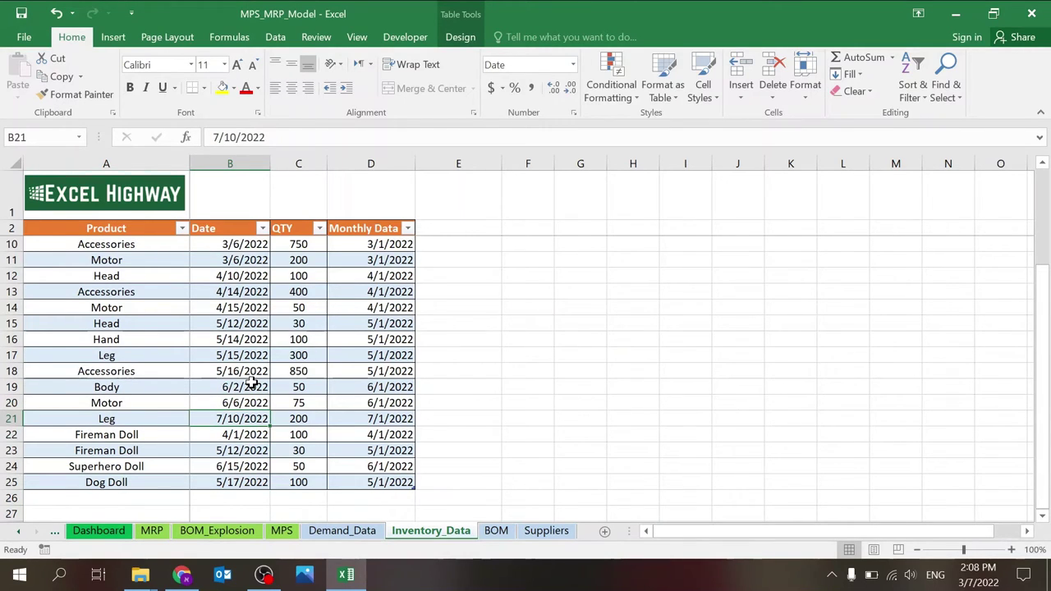
{"action": "key", "text": "Down"}
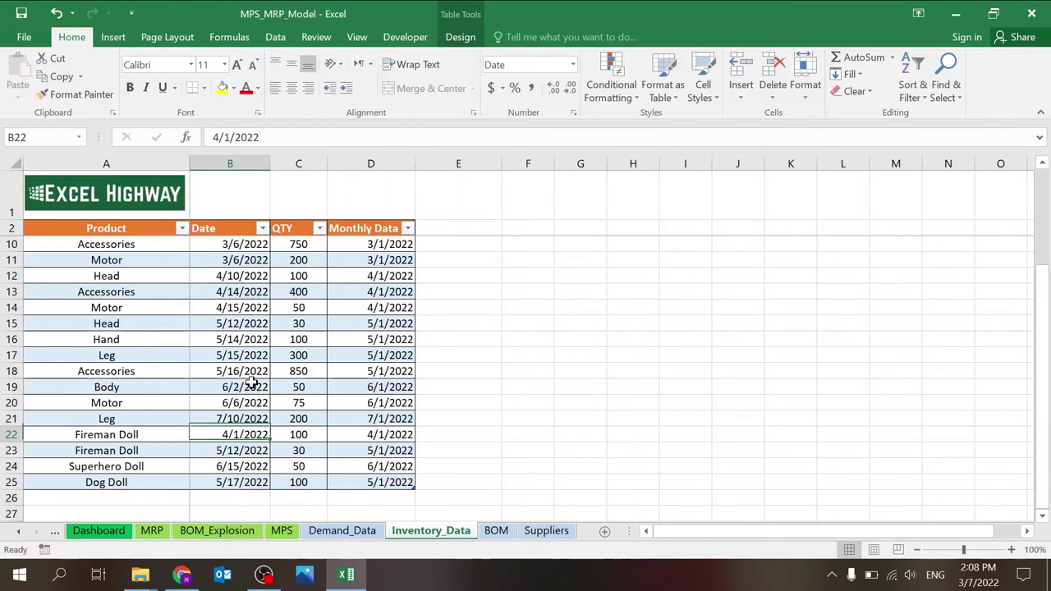
{"action": "key", "text": "Down"}
{"action": "key", "text": "Down"}
{"action": "key", "text": "Up"}
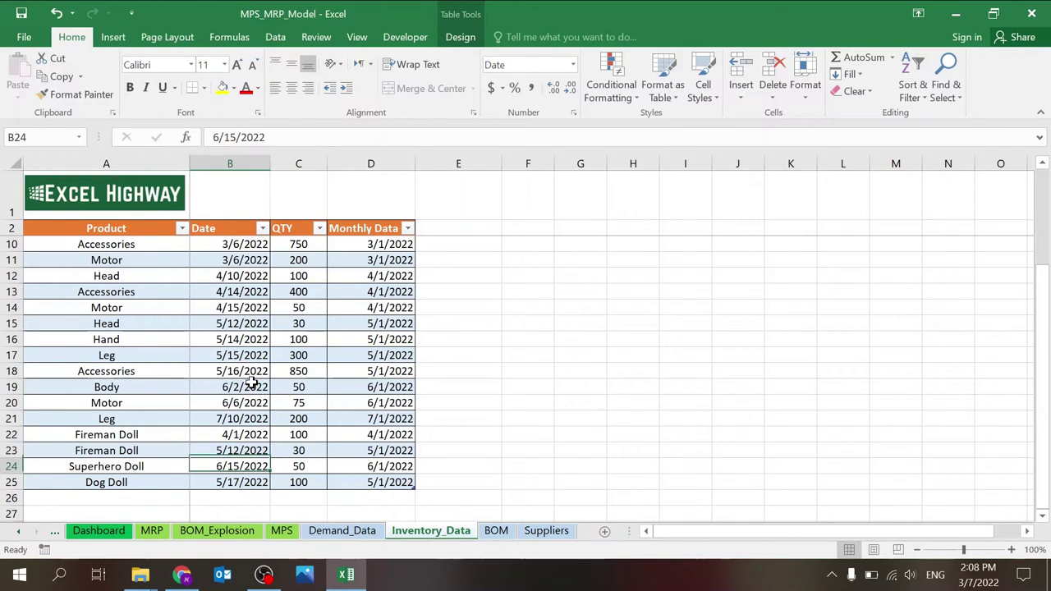
{"action": "key", "text": "Down"}
{"action": "key", "text": "Up"}
{"action": "key", "text": "Up"}
{"action": "key", "text": "Up"}
{"action": "key", "text": "Up"}
{"action": "key", "text": "Up"}
{"action": "key", "text": "Up"}
{"action": "key", "text": "Up"}
{"action": "key", "text": "Up"}
{"action": "key", "text": "Up"}
{"action": "scroll", "coordinate": [253, 383], "scroll_direction": "up", "scroll_amount": 2}
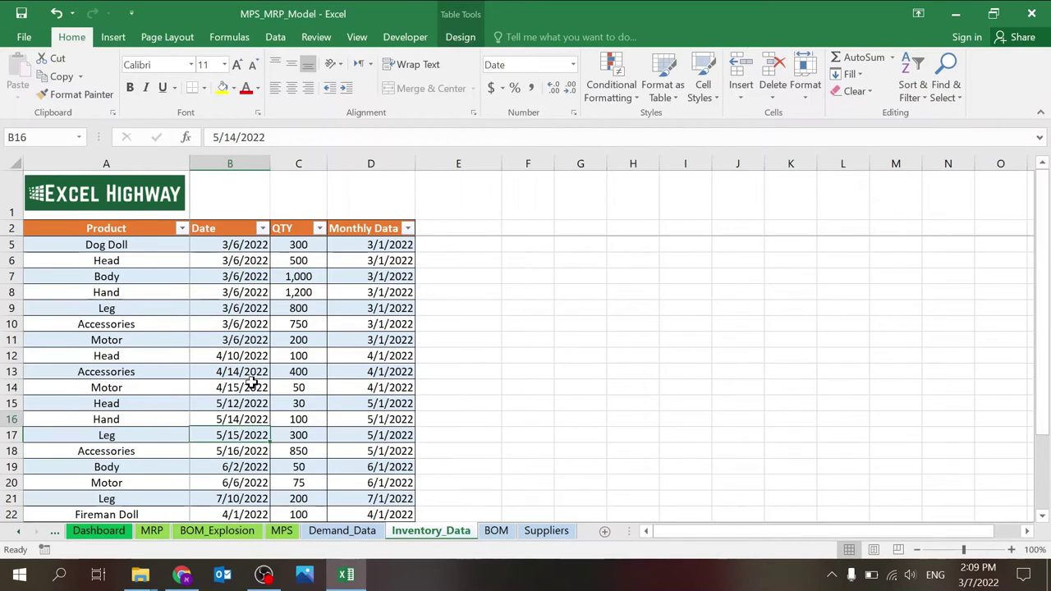
{"action": "scroll", "coordinate": [253, 383], "scroll_direction": "up", "scroll_amount": 1}
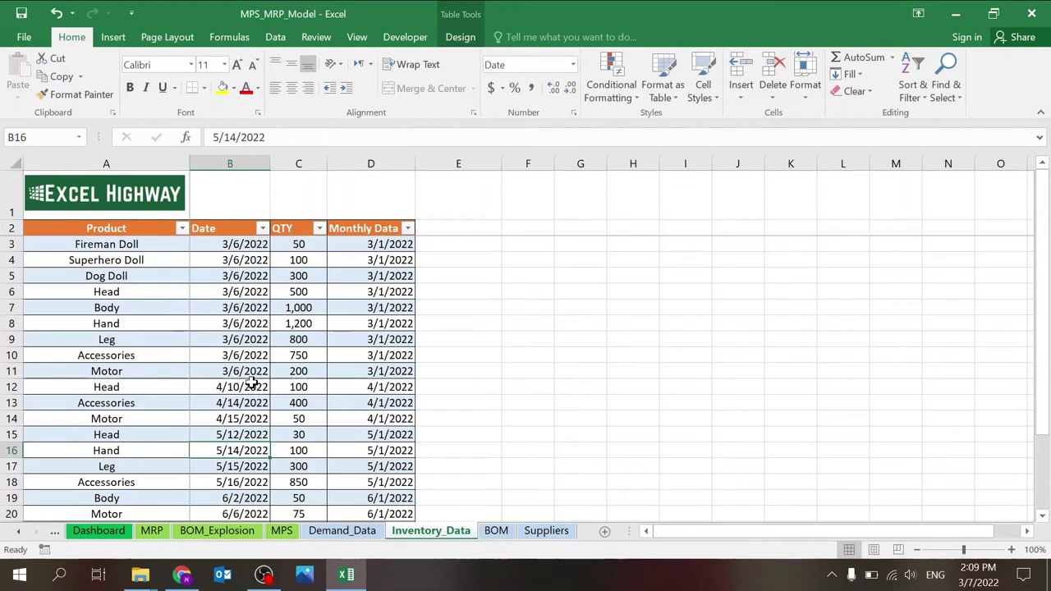
Open the Demand_Data sheet and look over its demand records and the Product column heading
{"action": "left_click", "coordinate": [341, 531]}
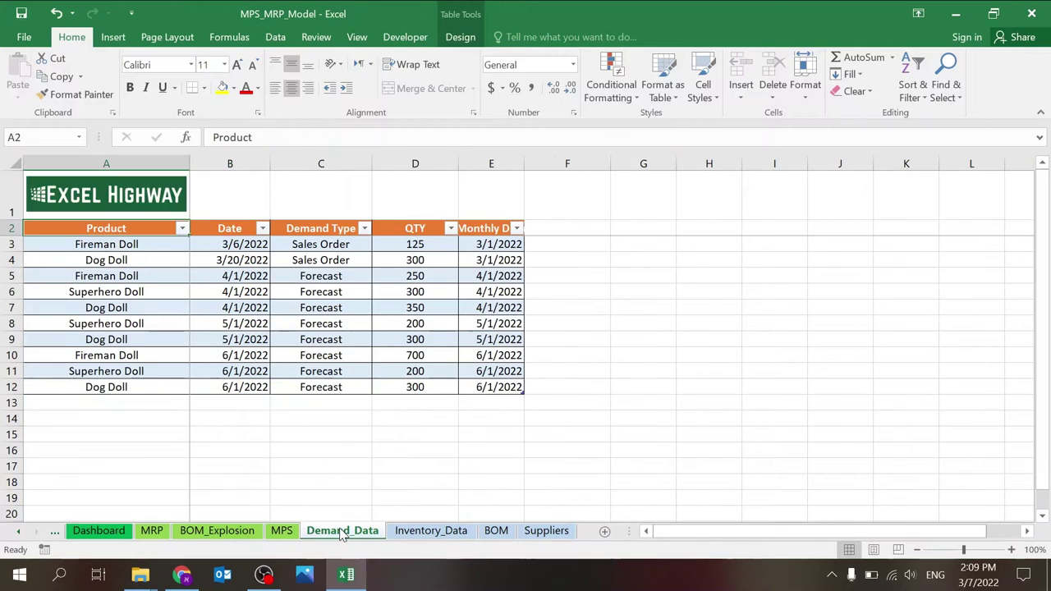
{"action": "left_click", "coordinate": [312, 212]}
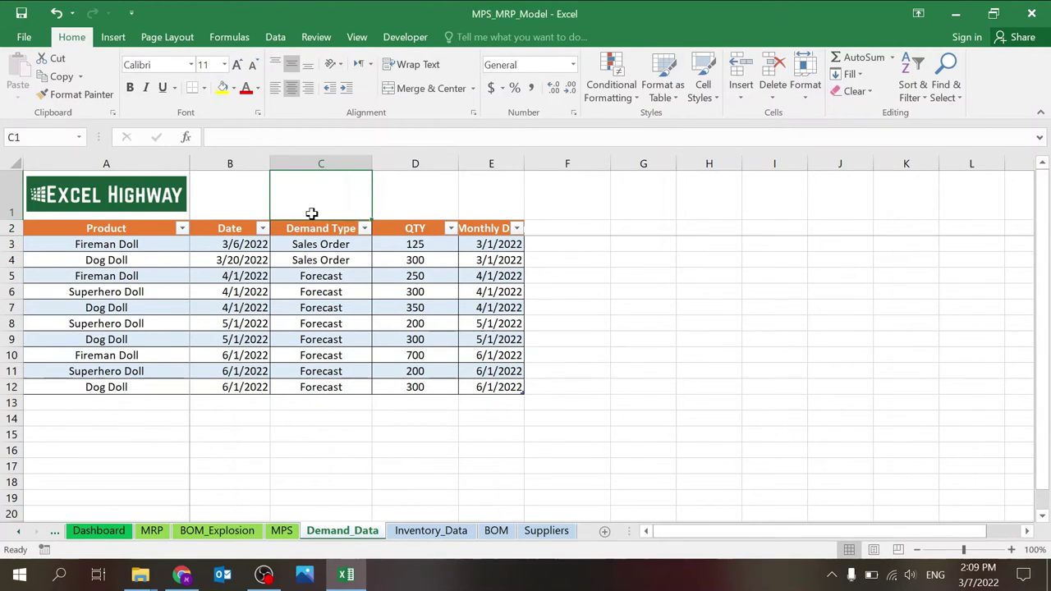
{"action": "key", "text": "Down"}
{"action": "key", "text": "Down"}
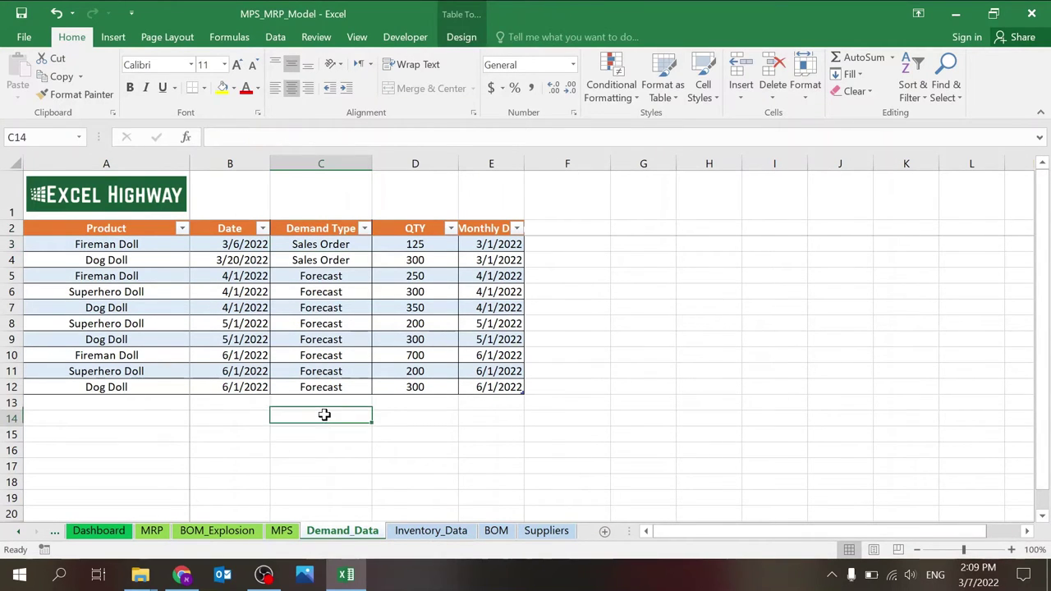
{"action": "left_click", "coordinate": [323, 417]}
{"action": "left_click", "coordinate": [153, 230]}
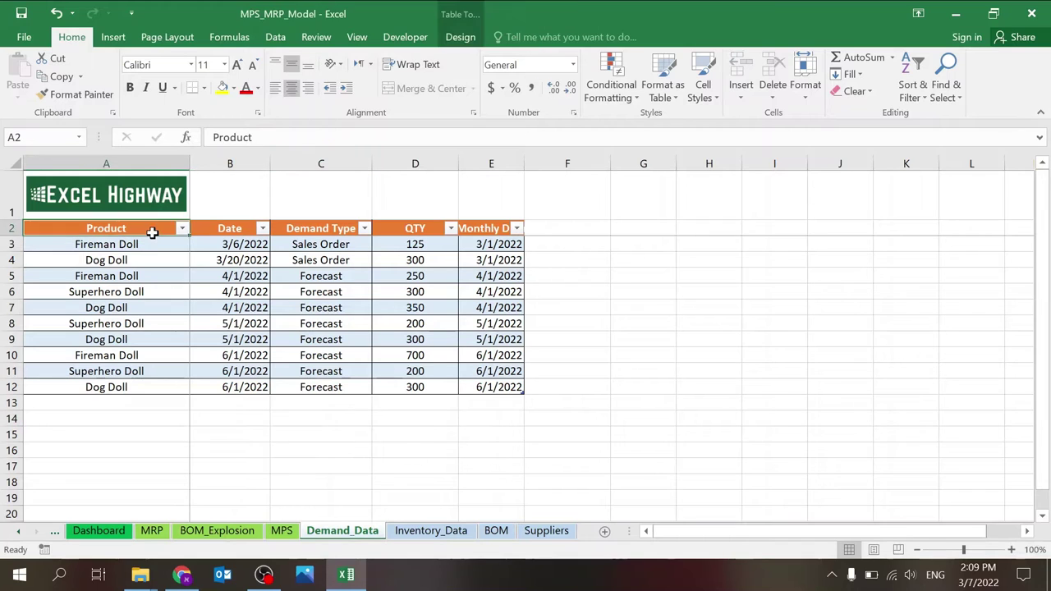
Examine the Sales Order and Forecast entries in the Demand Type column of the demand table
{"action": "key", "text": "Up"}
{"action": "key", "text": "Right"}
{"action": "key", "text": "Right"}
{"action": "key", "text": "Down"}
{"action": "key", "text": "Down"}
{"action": "key", "text": "Up"}
{"action": "key", "text": "Down"}
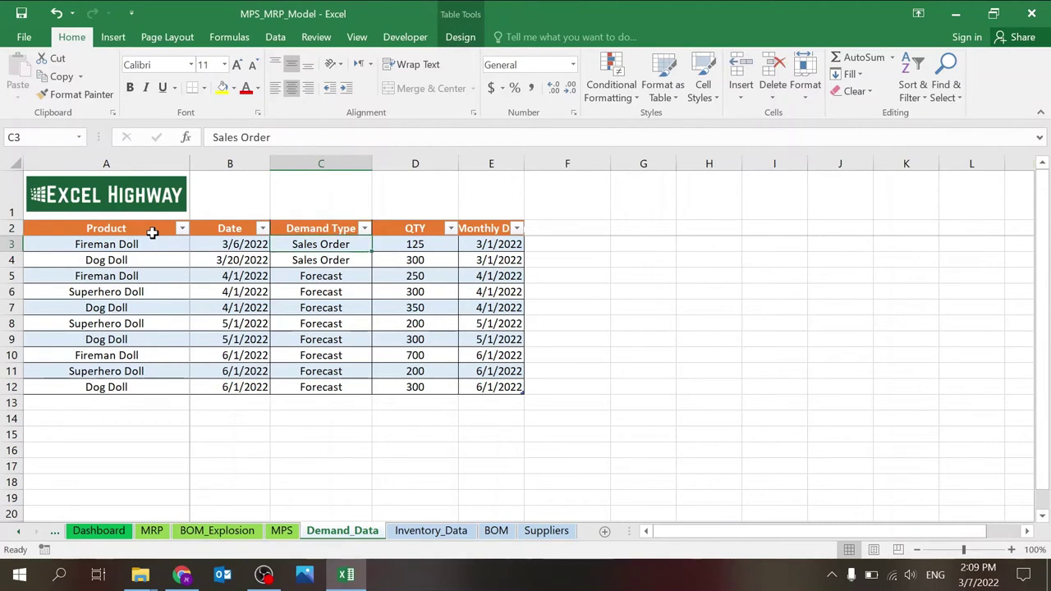
{"action": "key", "text": "Up"}
{"action": "key", "text": "Down"}
{"action": "key", "text": "Up"}
{"action": "key", "text": "Down"}
{"action": "key", "text": "Down"}
{"action": "key", "text": "Down"}
{"action": "key", "text": "Up"}
{"action": "key", "text": "Up"}
{"action": "key", "text": "Up"}
Check the product, date and quantity of the first Fireman Doll demand record
{"action": "left_click", "coordinate": [239, 243]}
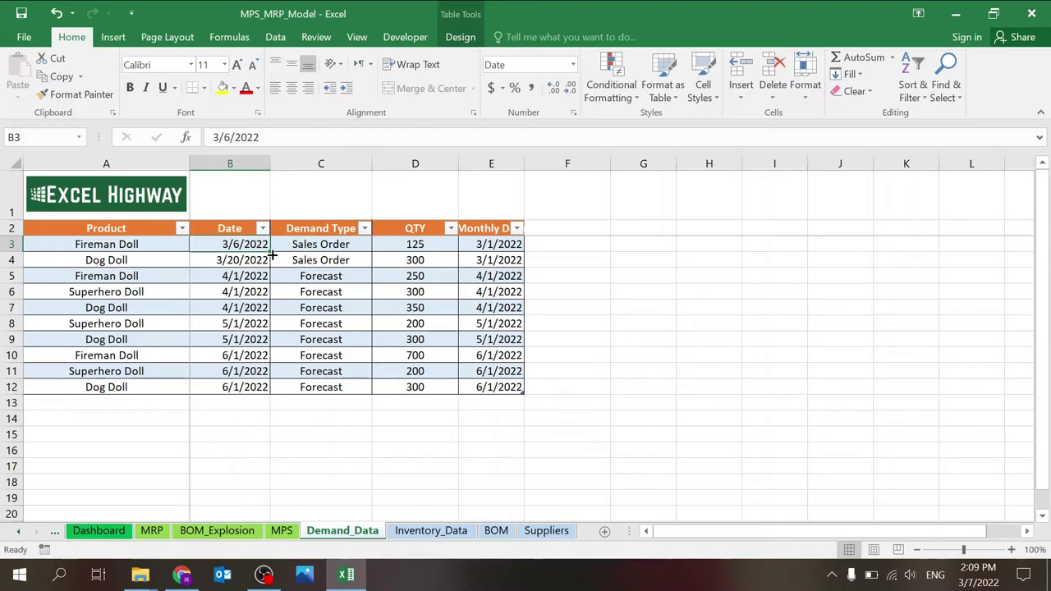
{"action": "left_click", "coordinate": [154, 248]}
{"action": "left_click", "coordinate": [227, 244]}
{"action": "left_click", "coordinate": [428, 235]}
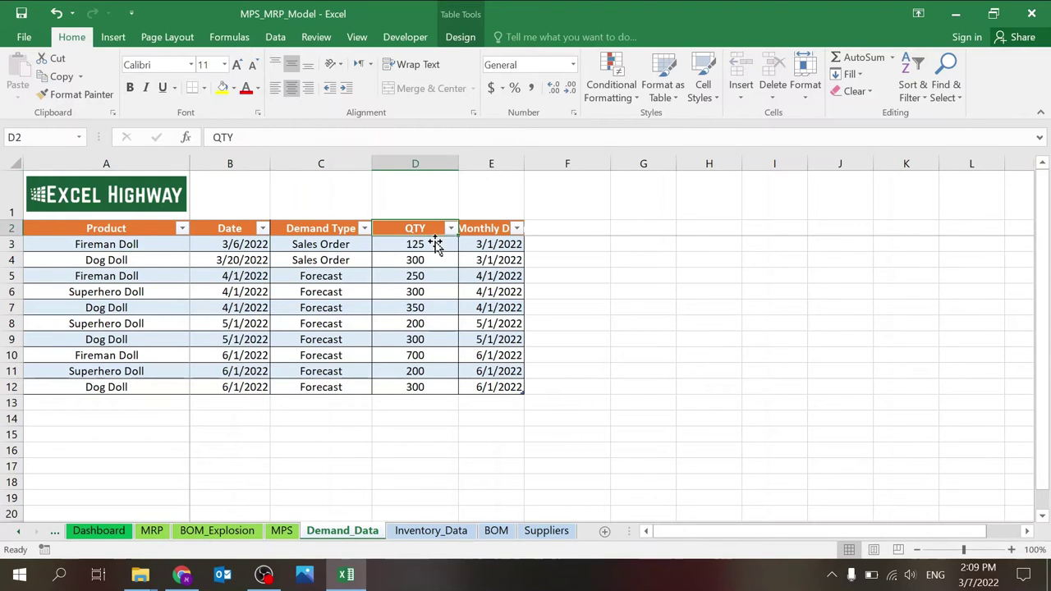
{"action": "left_click", "coordinate": [428, 246]}
Auto-fit column E to its Monthly Data heading and inspect the formula in its first data cell
{"action": "left_click", "coordinate": [497, 230]}
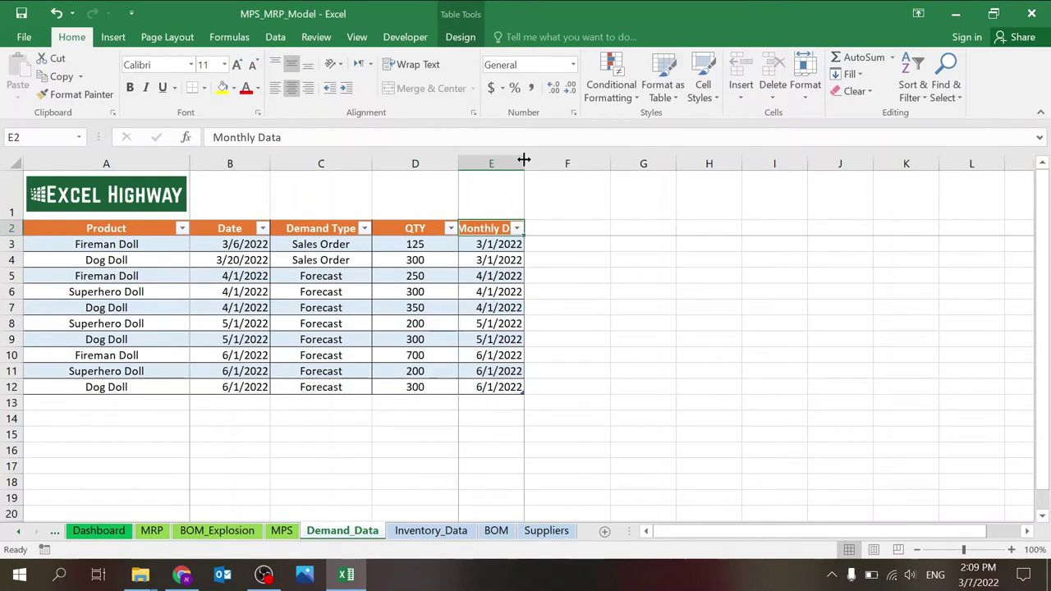
{"action": "double_click", "coordinate": [525, 164]}
{"action": "left_click", "coordinate": [493, 243]}
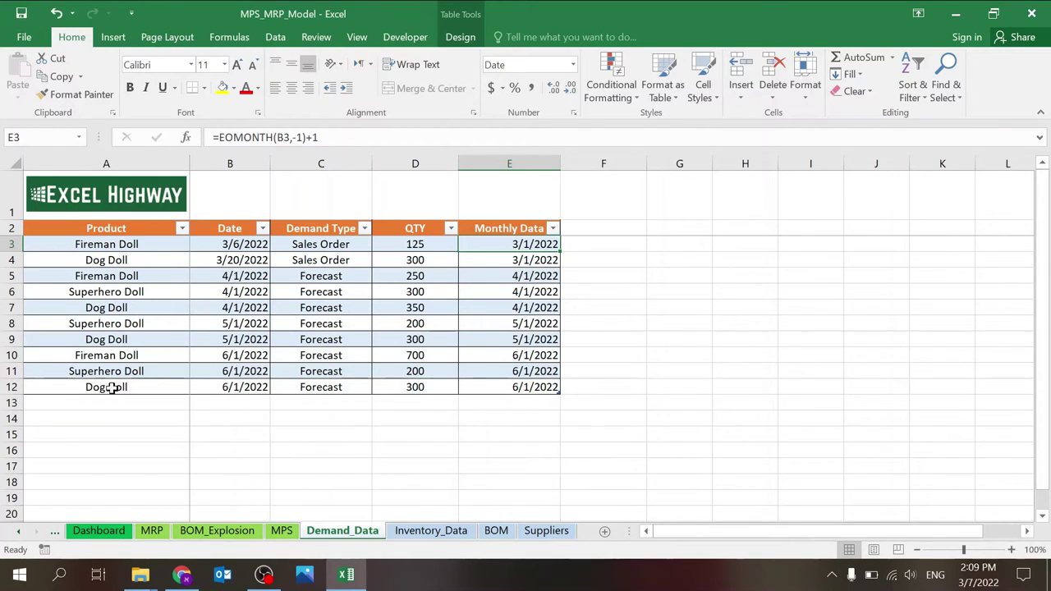
Look back through the Demand_Data, Inventory_Data, BOM and Suppliers input sheets, finishing on Suppliers
{"action": "left_click", "coordinate": [415, 530]}
{"action": "left_click", "coordinate": [345, 530]}
{"action": "left_click", "coordinate": [451, 532]}
{"action": "left_click", "coordinate": [496, 530]}
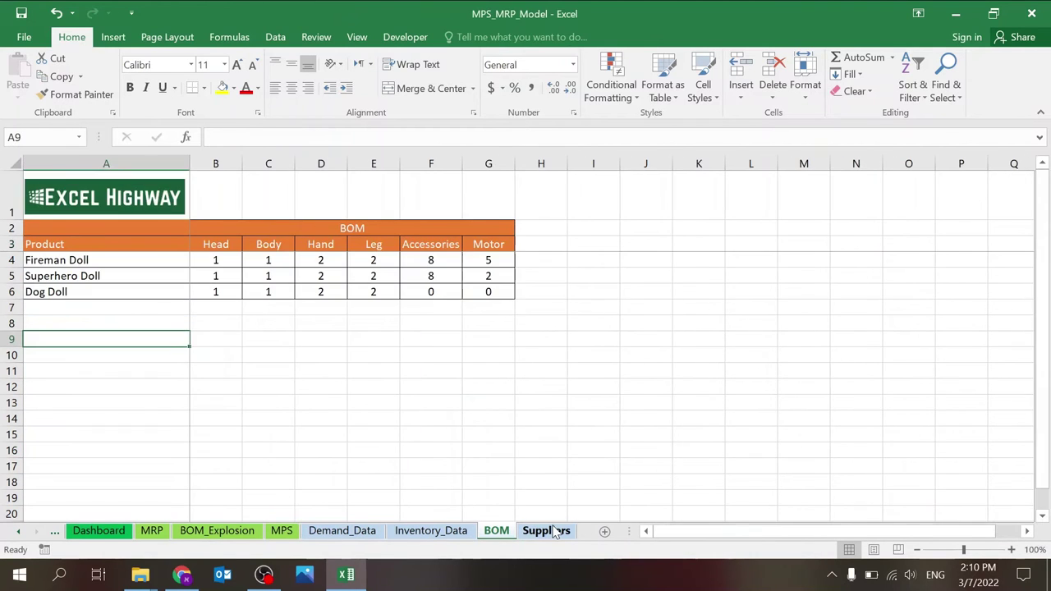
{"action": "left_click", "coordinate": [550, 530]}
{"action": "key", "text": "ctrl+Page_Up"}
{"action": "key", "text": "ctrl+Page_Up"}
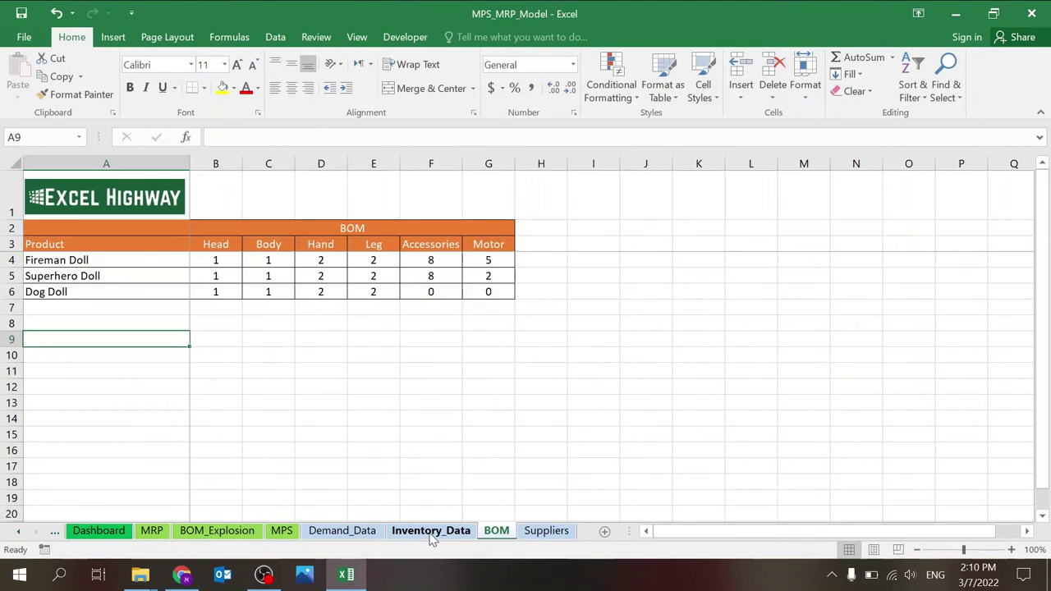
{"action": "key", "text": "ctrl+Page_Up"}
{"action": "key", "text": "ctrl+Page_Down"}
{"action": "key", "text": "ctrl+Page_Down"}
{"action": "key", "text": "ctrl+Page_Down"}
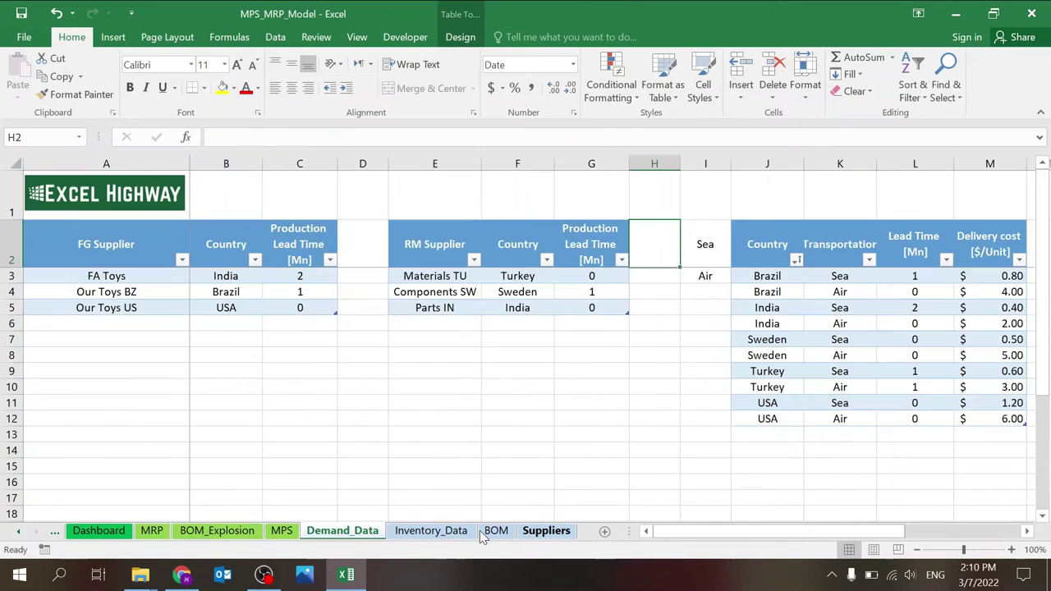
{"action": "left_click", "coordinate": [496, 530]}
{"action": "left_click", "coordinate": [547, 532]}
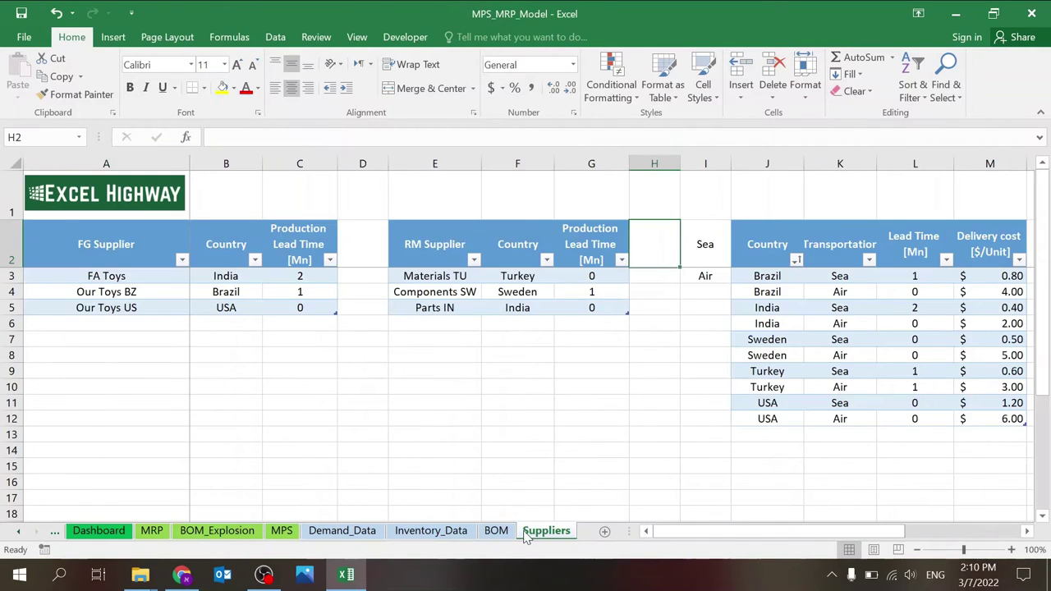
Look back through the BOM, Inventory_Data and Demand_Data input sheets, finishing on Demand_Data
{"action": "left_click", "coordinate": [497, 532]}
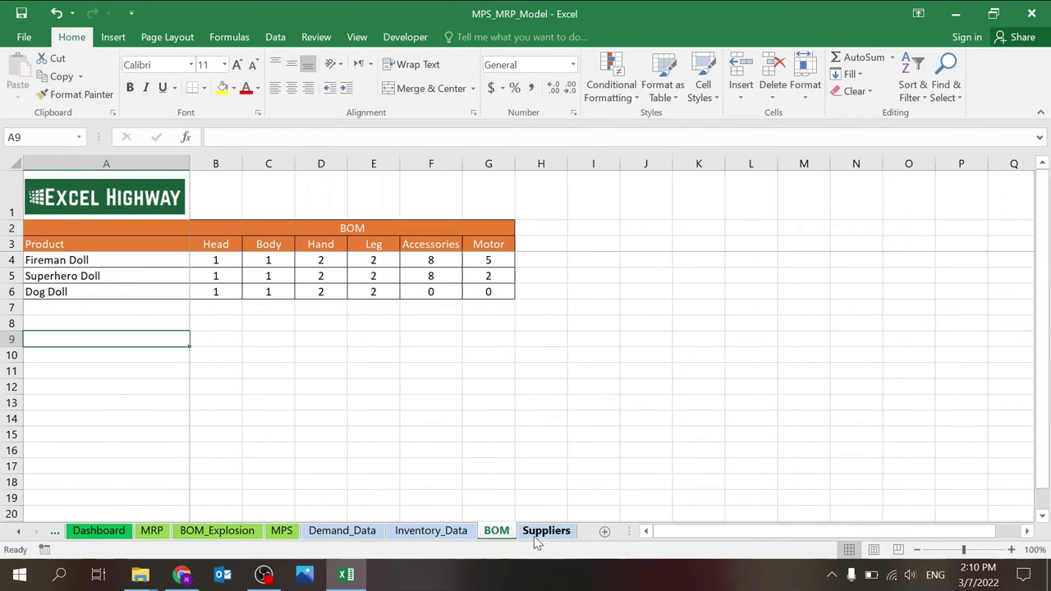
{"action": "left_click", "coordinate": [433, 532]}
{"action": "left_click", "coordinate": [361, 532]}
{"action": "left_click", "coordinate": [338, 467]}
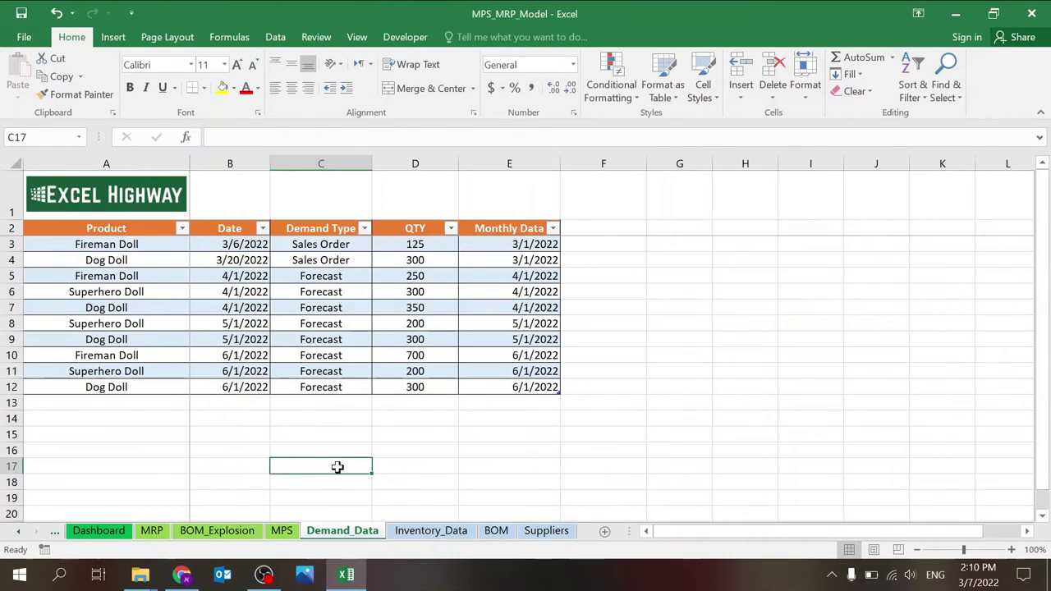
Open the MPS sheet and go through the products listed in its Product column, returning to Fireman Doll
{"action": "left_click", "coordinate": [289, 532]}
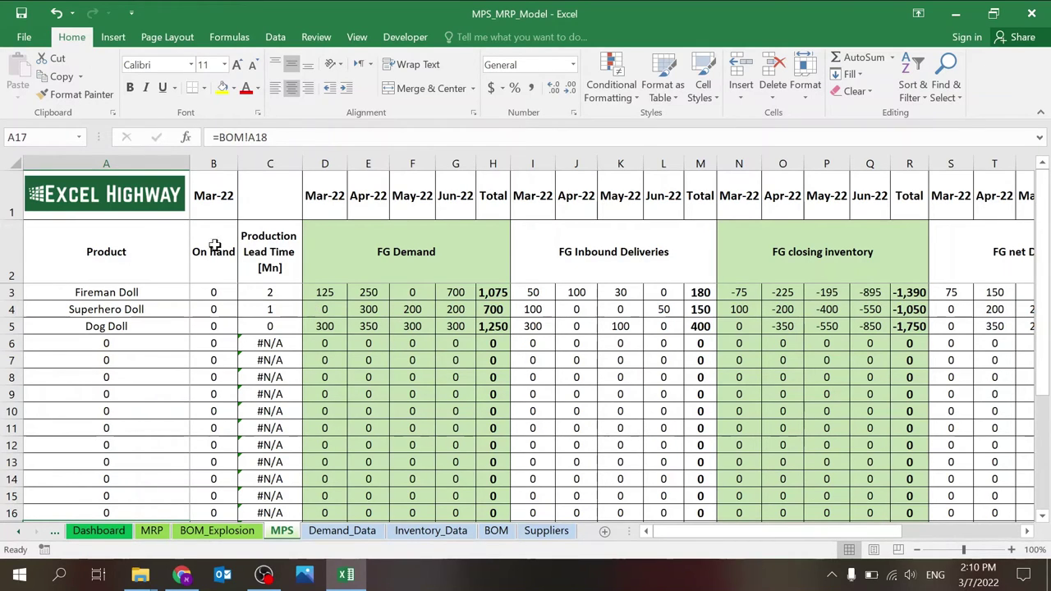
{"action": "left_click", "coordinate": [167, 298]}
{"action": "key", "text": "Down"}
{"action": "key", "text": "Down"}
{"action": "key", "text": "Down"}
{"action": "key", "text": "Down"}
{"action": "key", "text": "Up"}
{"action": "key", "text": "Up"}
{"action": "key", "text": "Up"}
{"action": "key", "text": "Up"}
Inspect the formulas behind Fireman Doll's On hand quantity and Production Lead Time
{"action": "key", "text": "Right"}
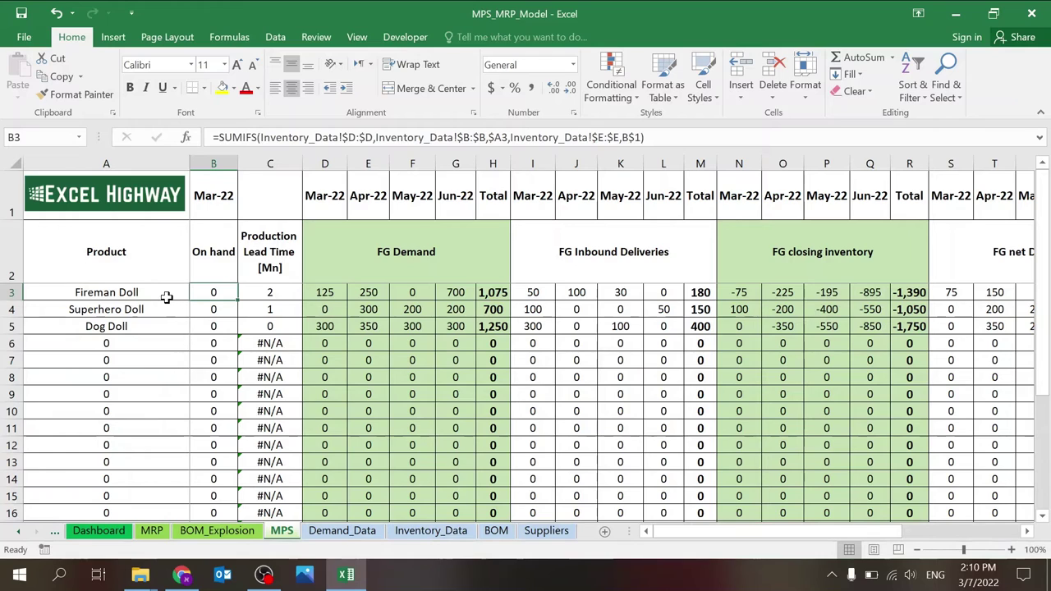
{"action": "key", "text": "Right"}
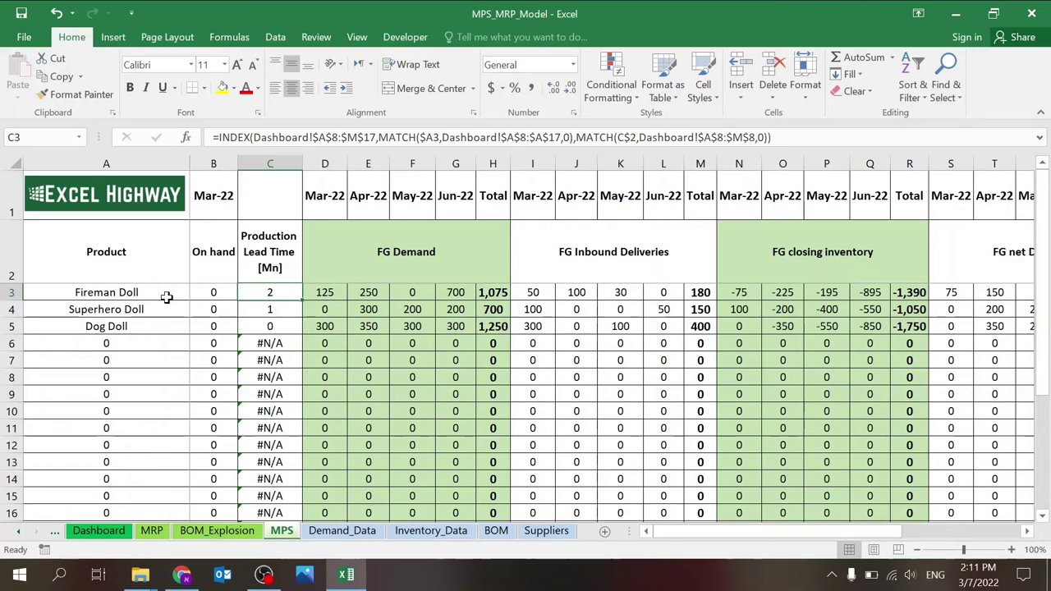
{"action": "key", "text": "Up"}
{"action": "key", "text": "Down"}
Inspect Fireman Doll's FG Demand formulas for each month from Mar-22 to Jun-22
{"action": "key", "text": "Right"}
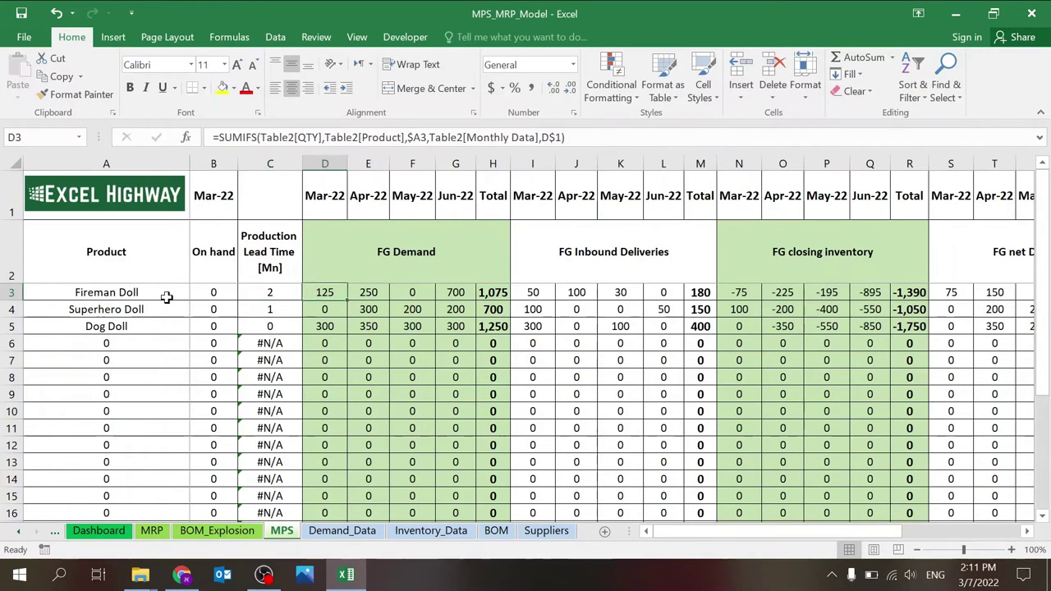
{"action": "key", "text": "Right"}
{"action": "key", "text": "Right"}
{"action": "key", "text": "Right"}
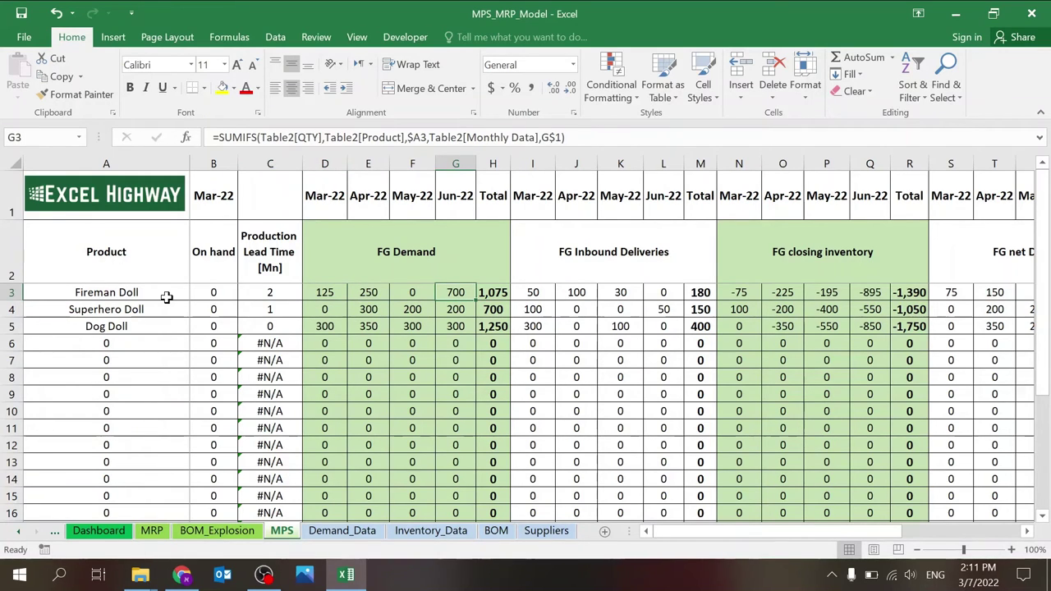
Inspect Fireman Doll's monthly formulas in the FG Inbound Deliveries block
{"action": "key", "text": "Right"}
{"action": "key", "text": "Right"}
{"action": "key", "text": "Right"}
{"action": "key", "text": "Right"}
{"action": "key", "text": "Right"}
{"action": "key", "text": "Right"}
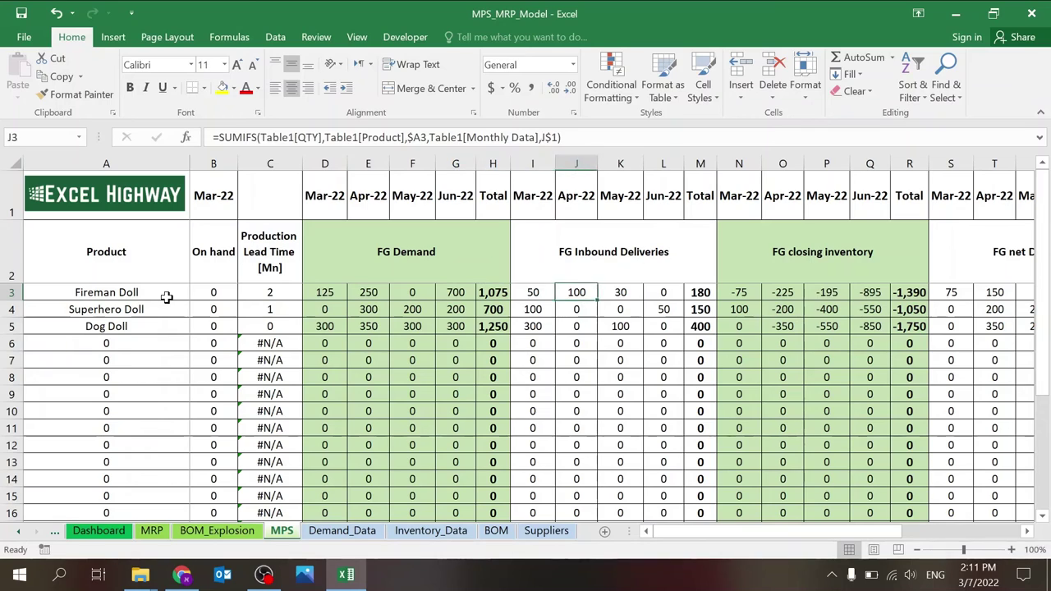
{"action": "key", "text": "Left"}
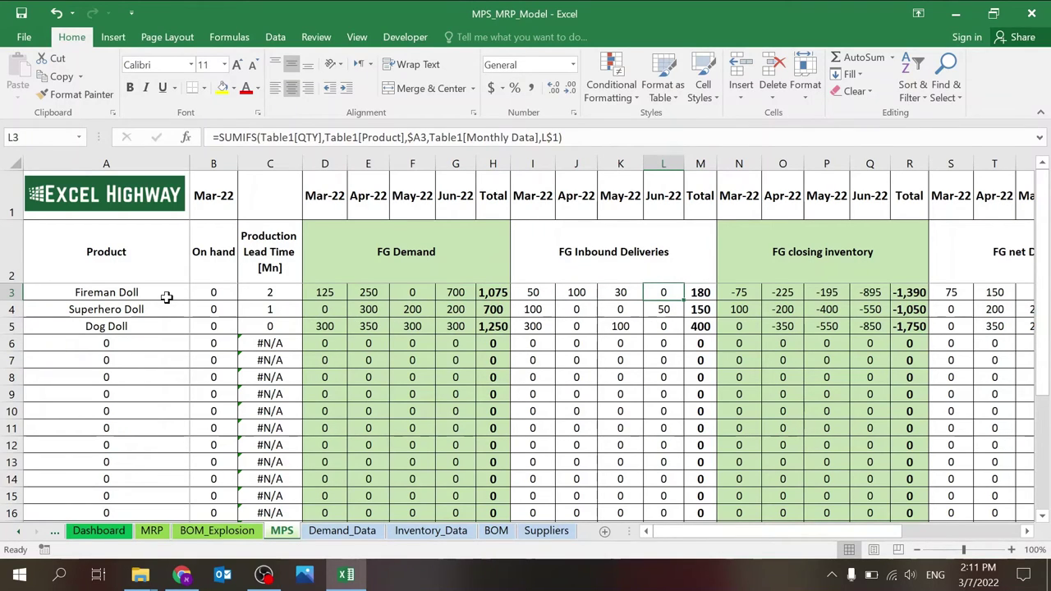
Review Fireman Doll's row across the On hand, FG Demand and FG Inbound Deliveries columns again
{"action": "key", "text": "Left"}
{"action": "key", "text": "Left"}
{"action": "key", "text": "Left"}
{"action": "key", "text": "Left"}
{"action": "key", "text": "Left"}
{"action": "key", "text": "Left"}
{"action": "key", "text": "Left"}
{"action": "key", "text": "Left"}
{"action": "key", "text": "Right"}
{"action": "key", "text": "Left"}
{"action": "key", "text": "Left"}
{"action": "key", "text": "Left"}
{"action": "key", "text": "Right"}
{"action": "key", "text": "Right"}
{"action": "key", "text": "Right"}
{"action": "key", "text": "Right"}
{"action": "key", "text": "Right"}
{"action": "key", "text": "Right"}
{"action": "key", "text": "Right"}
{"action": "key", "text": "Right"}
Examine the formulas that generate the month headers in row 1, from FG Demand through FG closing inventory
{"action": "left_click", "coordinate": [336, 184]}
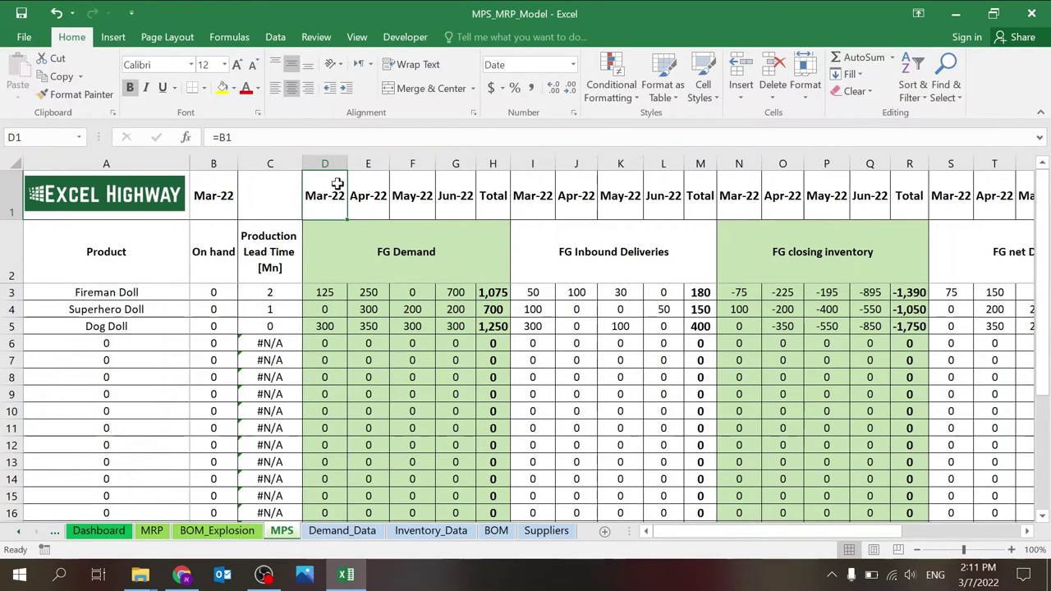
{"action": "key", "text": "Right"}
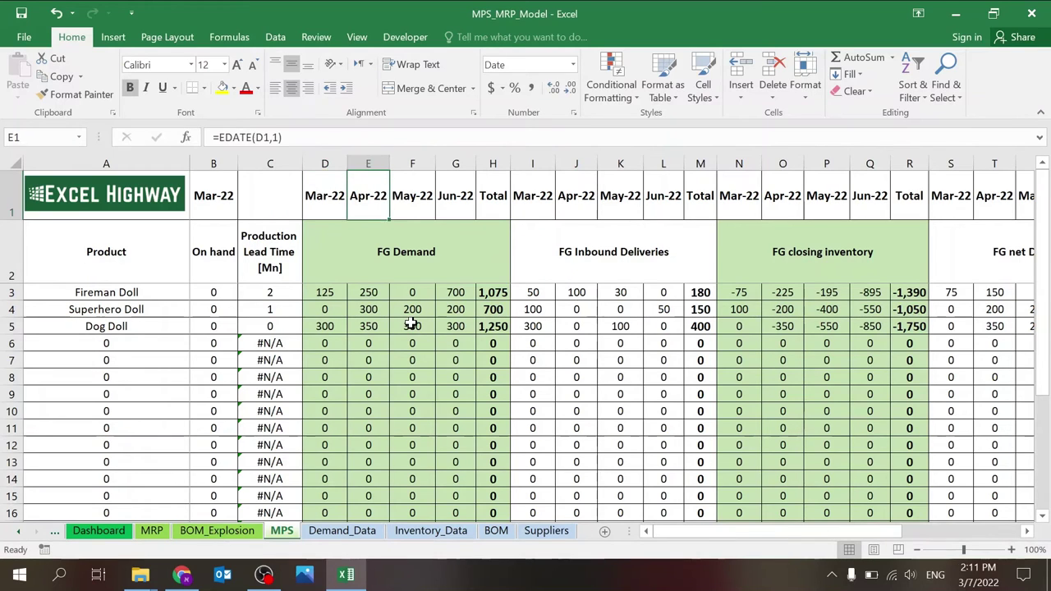
{"action": "key", "text": "Right"}
{"action": "key", "text": "Right"}
{"action": "key", "text": "Right"}
{"action": "key", "text": "Right"}
{"action": "key", "text": "Left"}
{"action": "key", "text": "Left"}
{"action": "key", "text": "Left"}
{"action": "key", "text": "Left"}
{"action": "key", "text": "Right"}
{"action": "key", "text": "Right"}
{"action": "key", "text": "Right"}
{"action": "key", "text": "Right"}
{"action": "key", "text": "Right"}
{"action": "key", "text": "Right"}
{"action": "key", "text": "Right"}
{"action": "key", "text": "Right"}
{"action": "key", "text": "Right"}
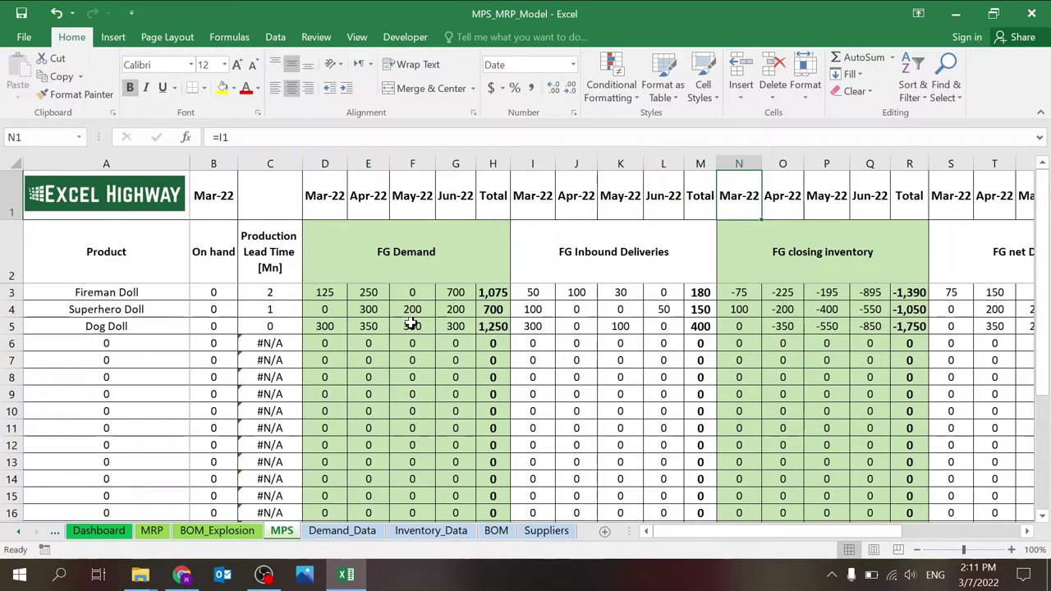
Trace the cells used by Fireman Doll's FG closing inventory formulas for Mar-22 and Apr-22
{"action": "key", "text": "Down"}
{"action": "key", "text": "Down"}
{"action": "key", "text": "Down"}
{"action": "key", "text": "Up"}
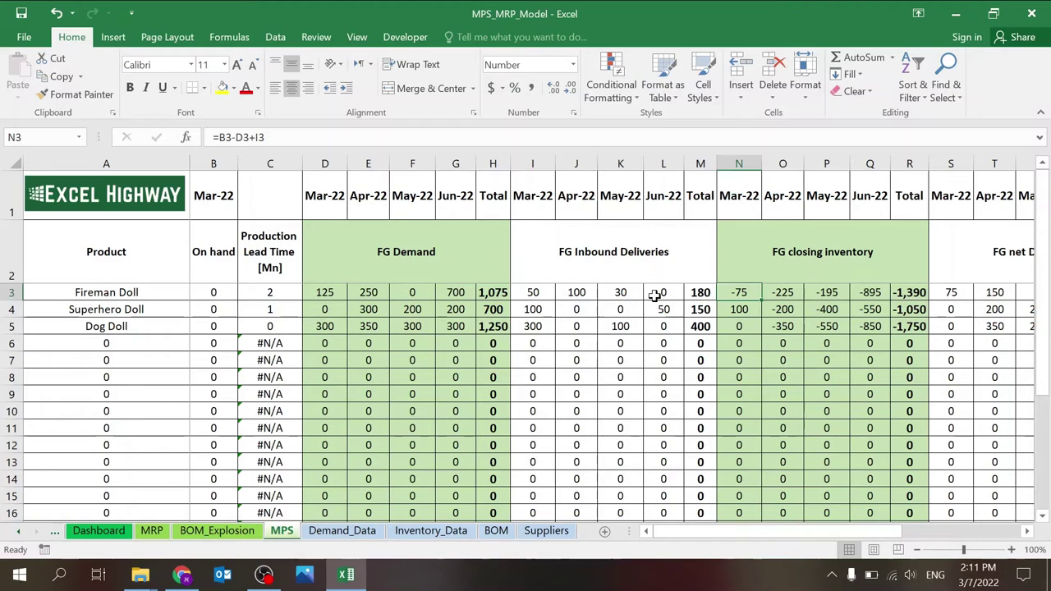
{"action": "key", "text": "Right"}
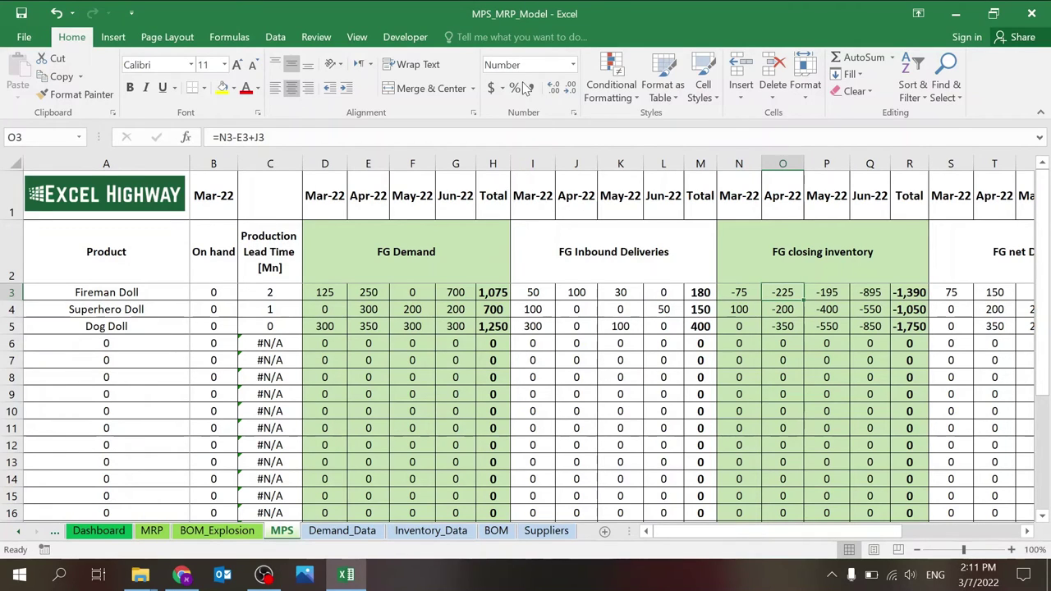
{"action": "left_click", "coordinate": [730, 292]}
{"action": "left_click", "coordinate": [480, 139]}
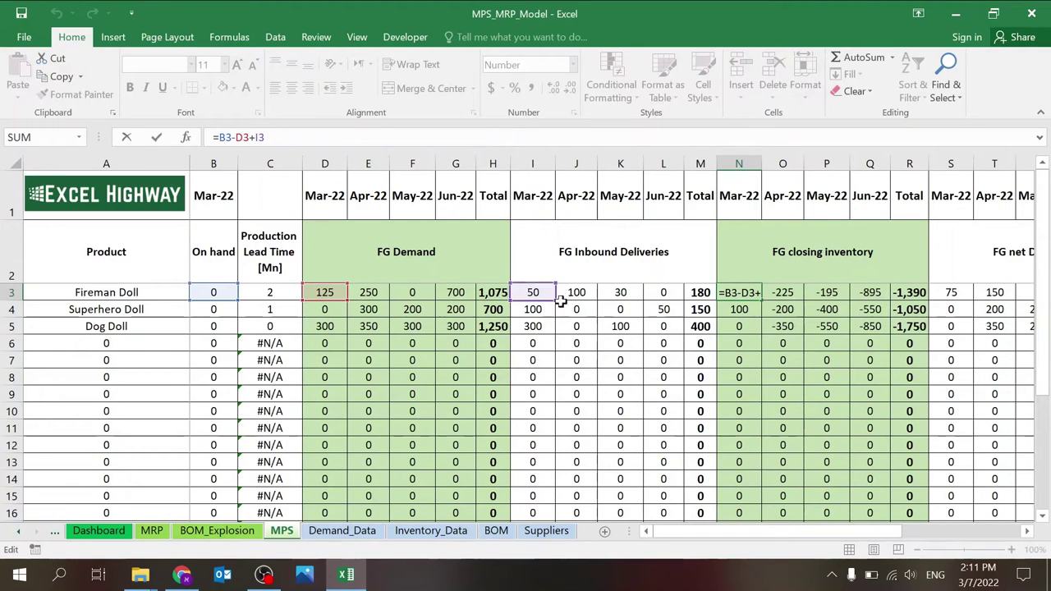
{"action": "key", "text": "Escape"}
{"action": "key", "text": "Right"}
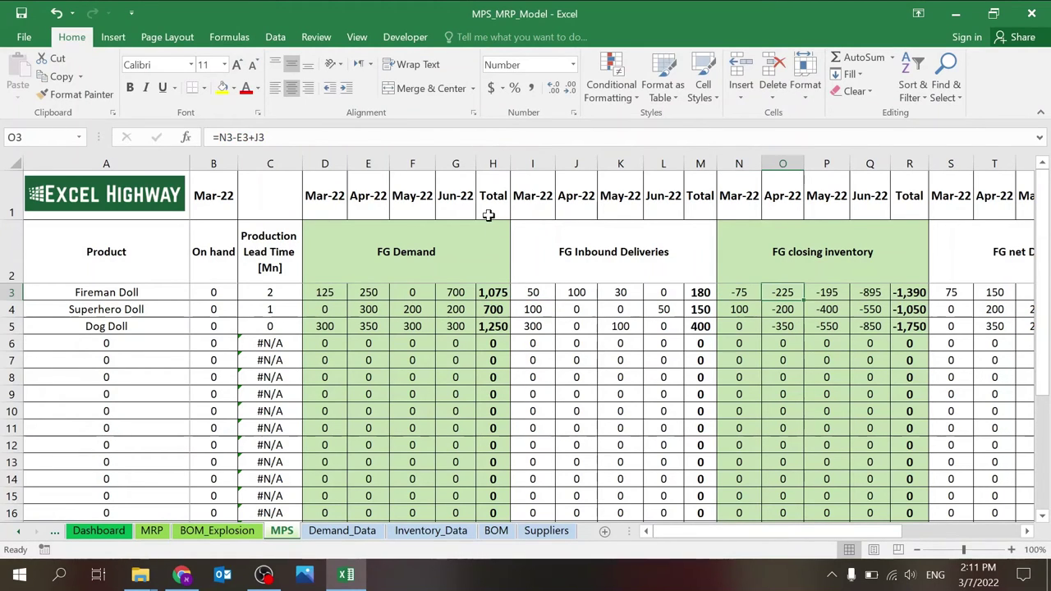
{"action": "left_click", "coordinate": [500, 137]}
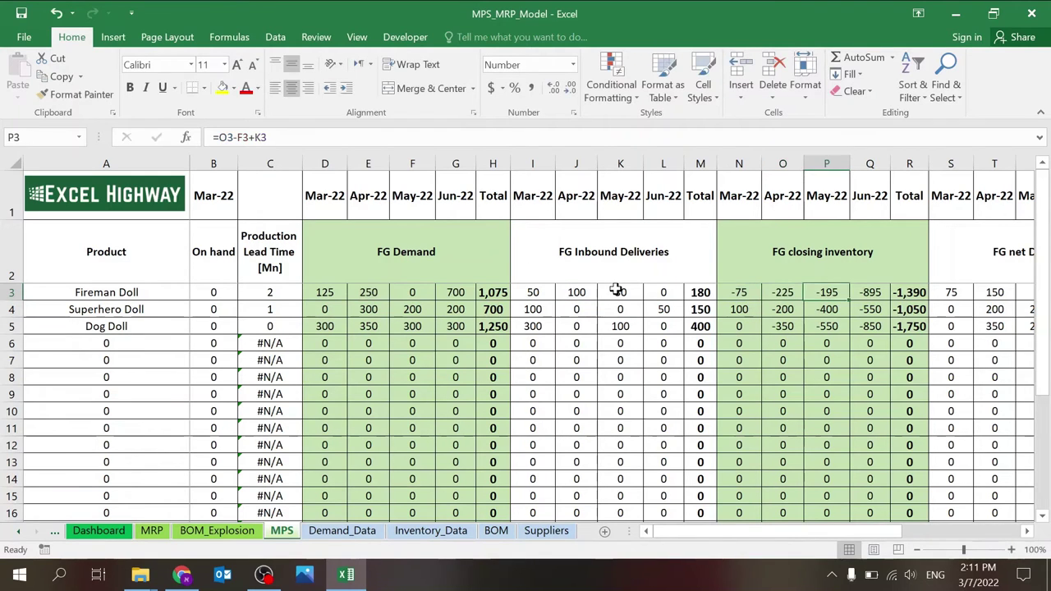
Look along Fireman Doll's row through the FG net Demand, Planned FG order and Gap from requirement columns
{"action": "key", "text": "Right"}
{"action": "key", "text": "Right"}
{"action": "key", "text": "Right"}
{"action": "key", "text": "Right"}
{"action": "key", "text": "Right"}
{"action": "key", "text": "Right"}
{"action": "key", "text": "Right"}
{"action": "key", "text": "Right"}
{"action": "key", "text": "Right"}
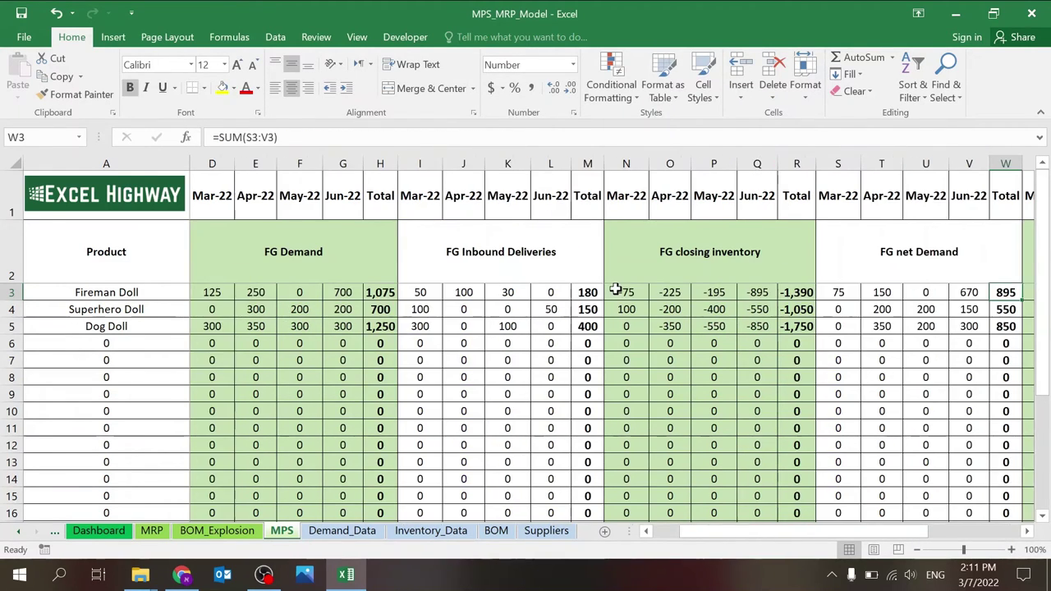
{"action": "key", "text": "Right"}
{"action": "key", "text": "Right"}
{"action": "key", "text": "Right"}
{"action": "key", "text": "Right"}
{"action": "key", "text": "Right"}
{"action": "key", "text": "Right"}
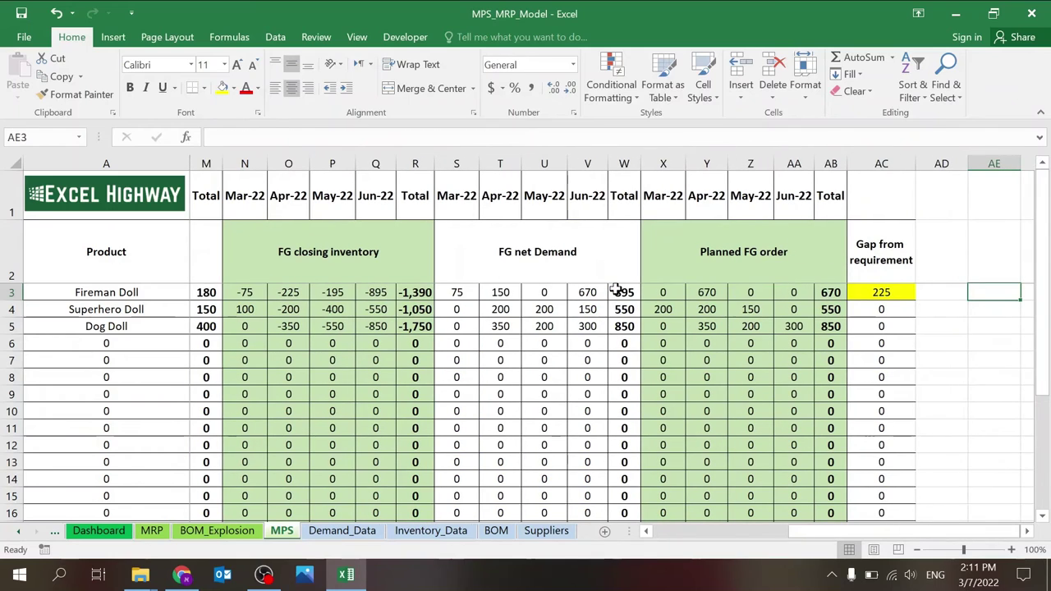
Inspect Fireman Doll's Mar-22 formulas for FG net Demand and Planned FG order
{"action": "left_click", "coordinate": [450, 287]}
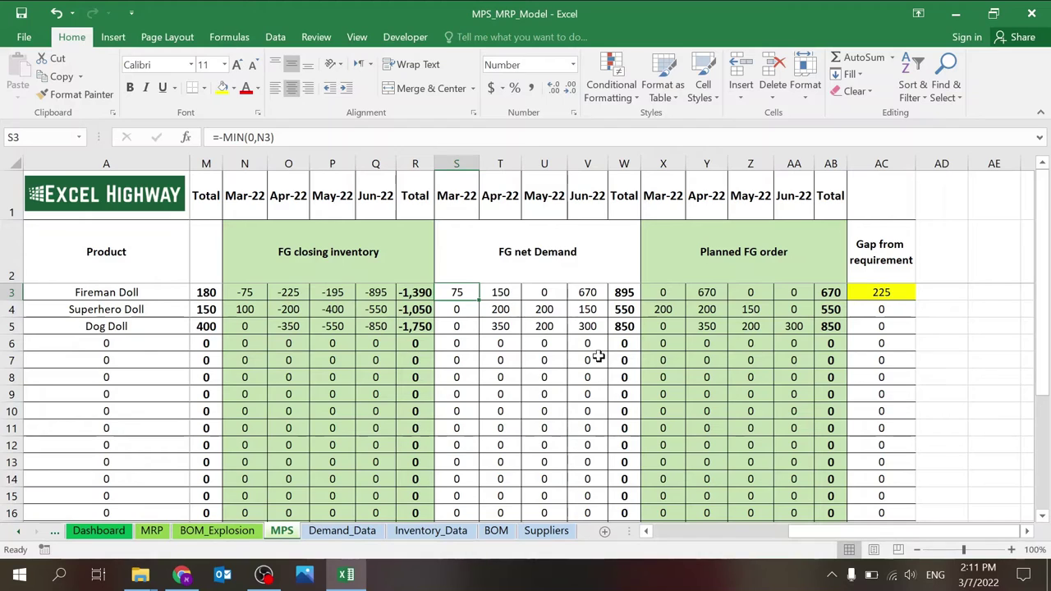
{"action": "left_click", "coordinate": [674, 289]}
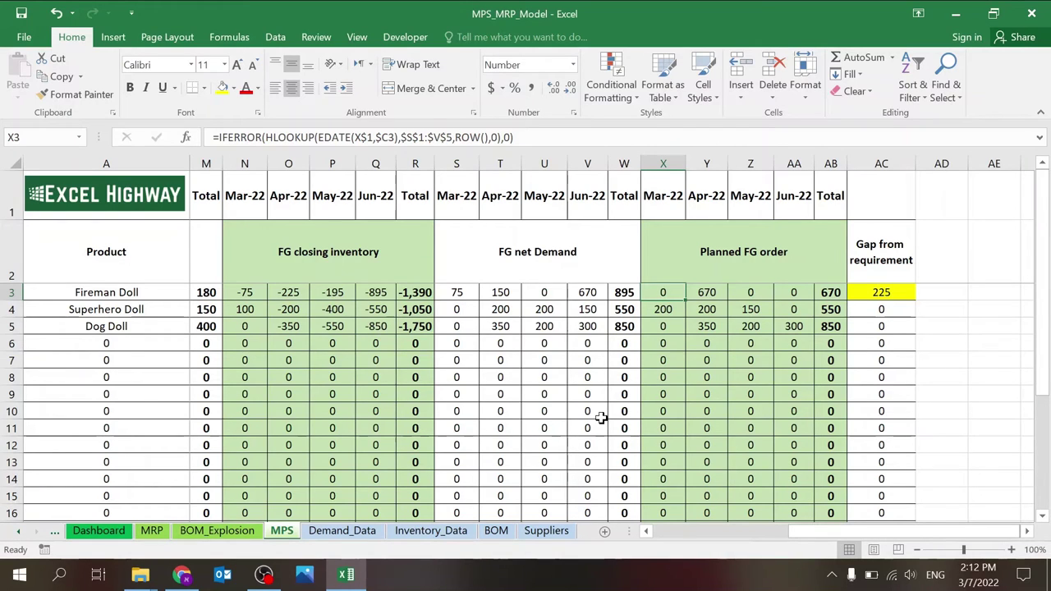
Compare Fireman Doll's Production Lead Time with its Jun-22 net demand and Apr-22 planned order
{"action": "left_click_drag", "start_coordinate": [821, 531], "coordinate": [688, 531]}
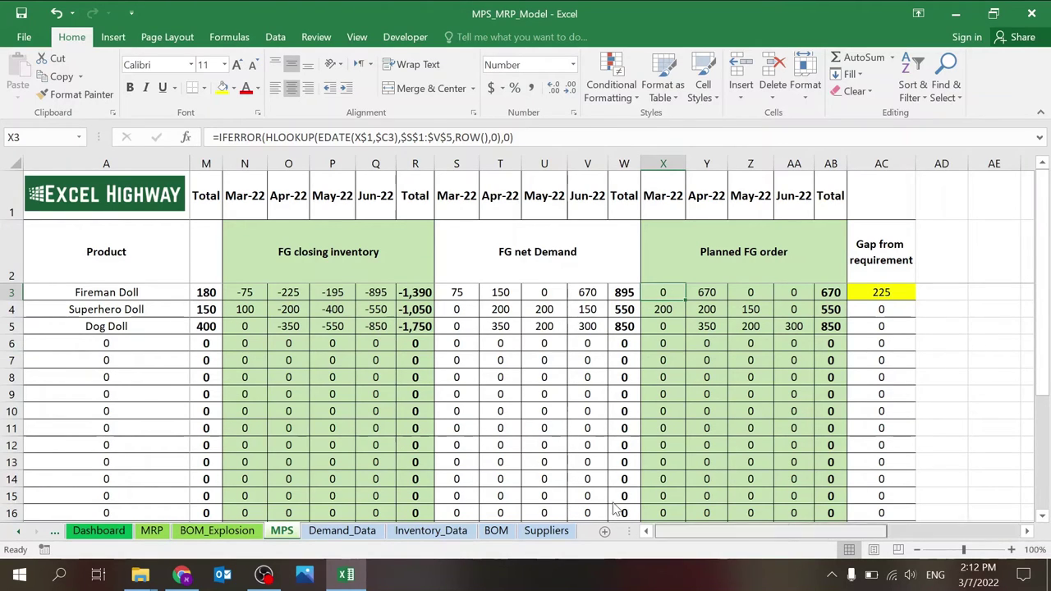
{"action": "left_click", "coordinate": [279, 293]}
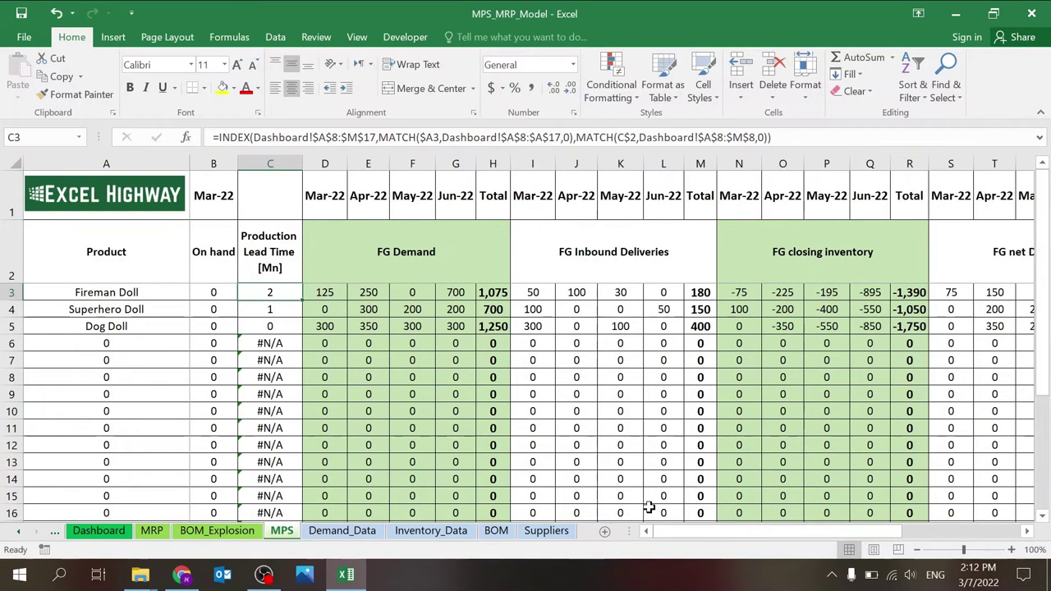
{"action": "left_click_drag", "start_coordinate": [678, 531], "coordinate": [774, 531]}
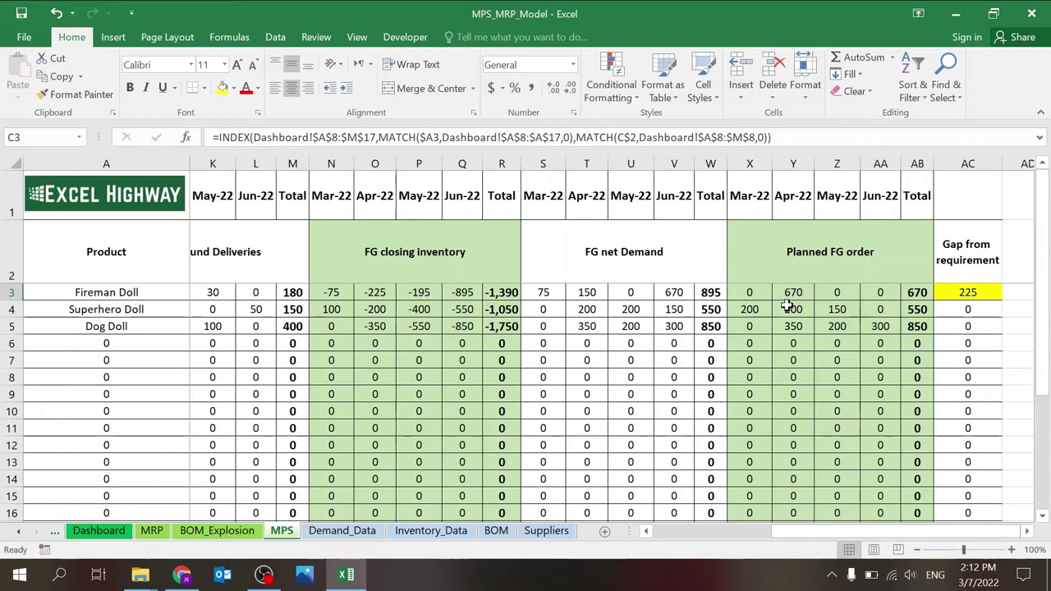
{"action": "left_click", "coordinate": [673, 292]}
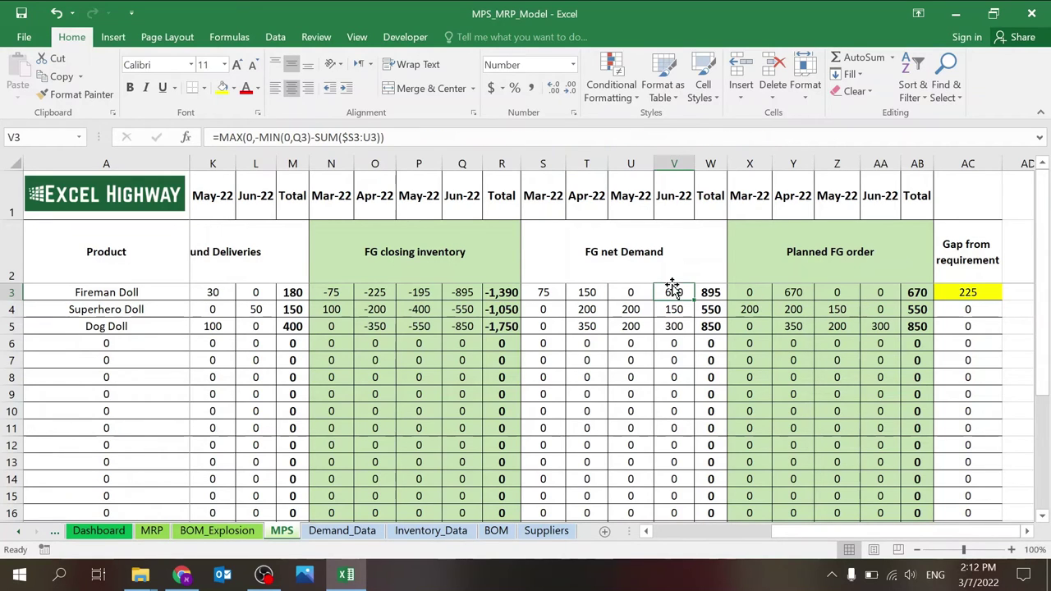
{"action": "left_click", "coordinate": [783, 286]}
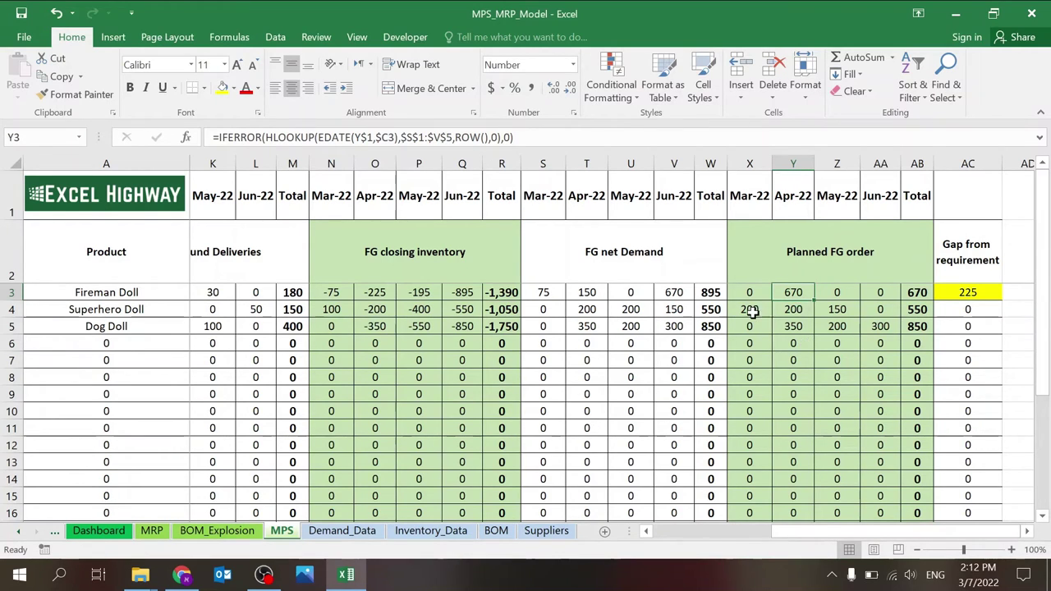
Check Fireman Doll's Gap from requirement against its Mar-22 and Apr-22 net demand and its lead time
{"action": "left_click", "coordinate": [948, 277]}
{"action": "left_click", "coordinate": [949, 293]}
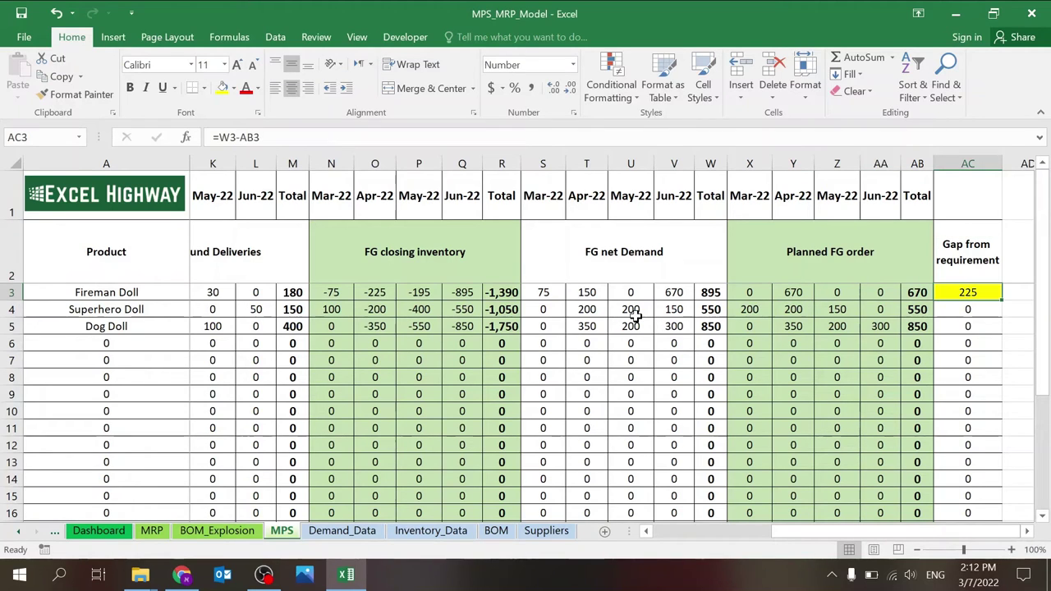
{"action": "left_click_drag", "start_coordinate": [545, 293], "coordinate": [577, 292]}
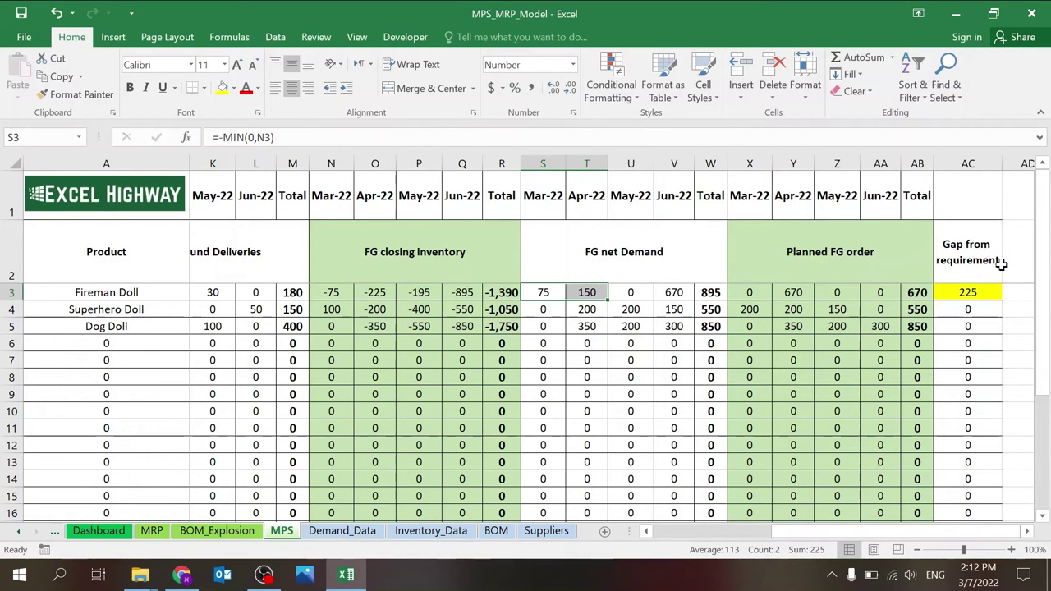
{"action": "left_click", "coordinate": [989, 290]}
{"action": "scroll", "coordinate": [688, 542], "scroll_direction": "left", "scroll_amount": 8}
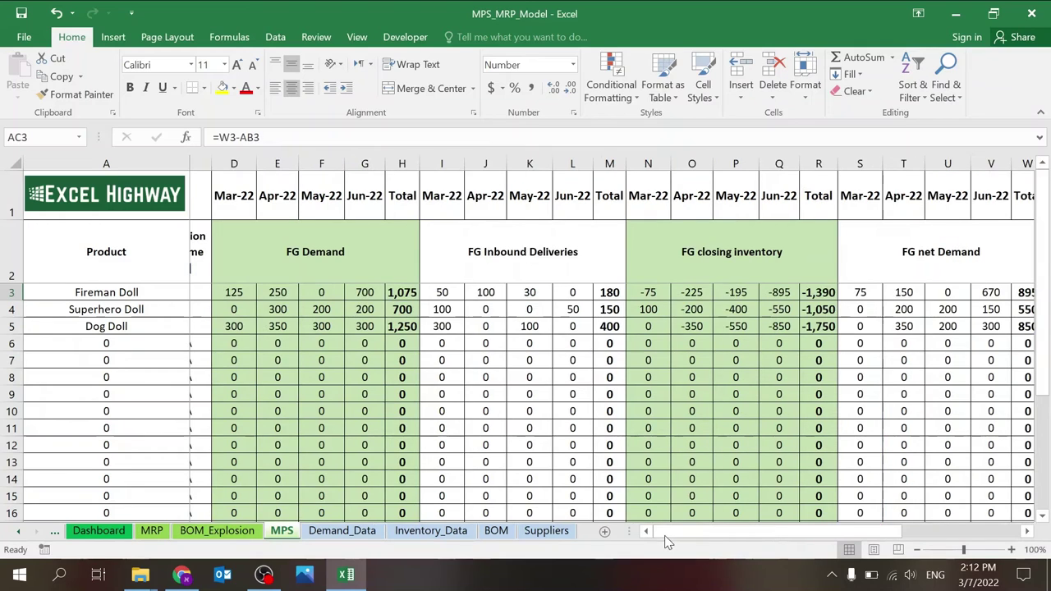
{"action": "left_click", "coordinate": [270, 292]}
{"action": "left_click", "coordinate": [575, 394]}
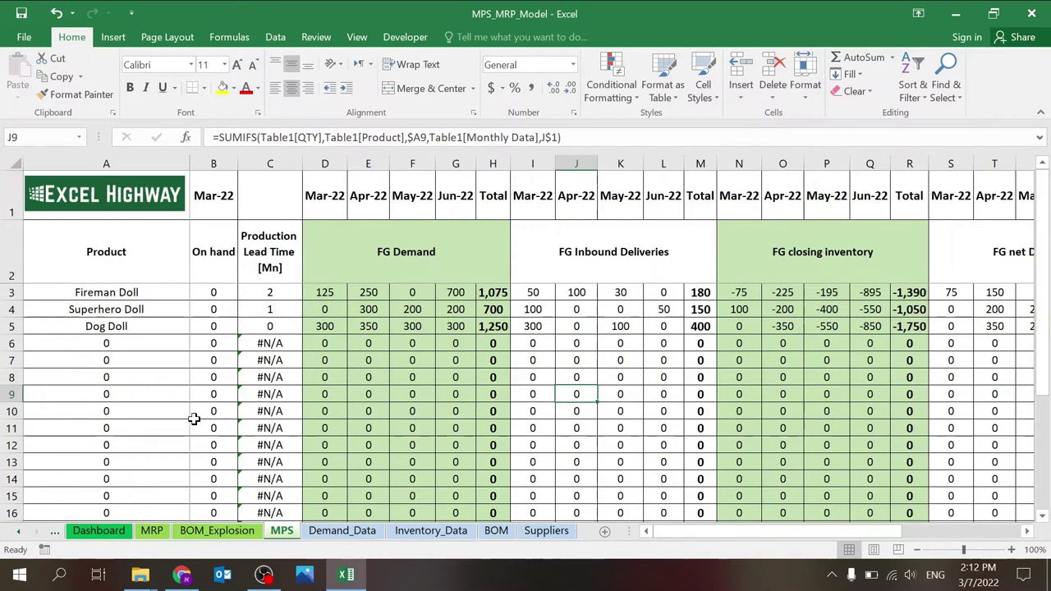
Examine the spare product rows below Dog Doll down to row 23, checking their links to the BOM sheet
{"action": "left_click", "coordinate": [167, 426]}
{"action": "key", "text": "Down"}
{"action": "key", "text": "Down"}
{"action": "key", "text": "Down"}
{"action": "key", "text": "Down"}
{"action": "key", "text": "Down"}
{"action": "key", "text": "Down"}
{"action": "key", "text": "Down"}
{"action": "key", "text": "Down"}
{"action": "key", "text": "Down"}
{"action": "key", "text": "Down"}
{"action": "key", "text": "Down"}
{"action": "key", "text": "Down"}
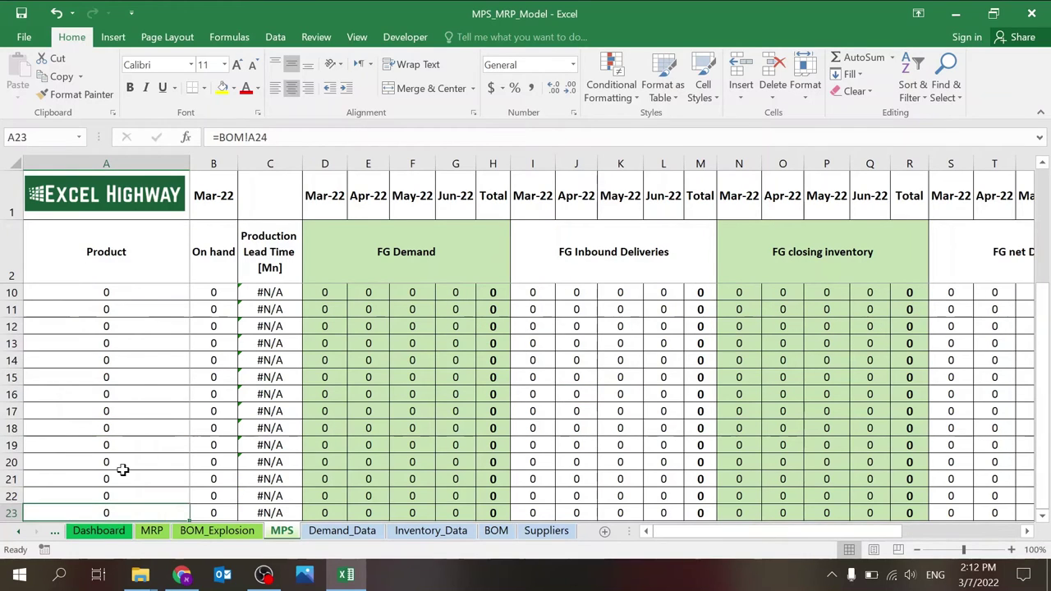
{"action": "left_click", "coordinate": [117, 474]}
{"action": "key", "text": "Down"}
{"action": "key", "text": "Down"}
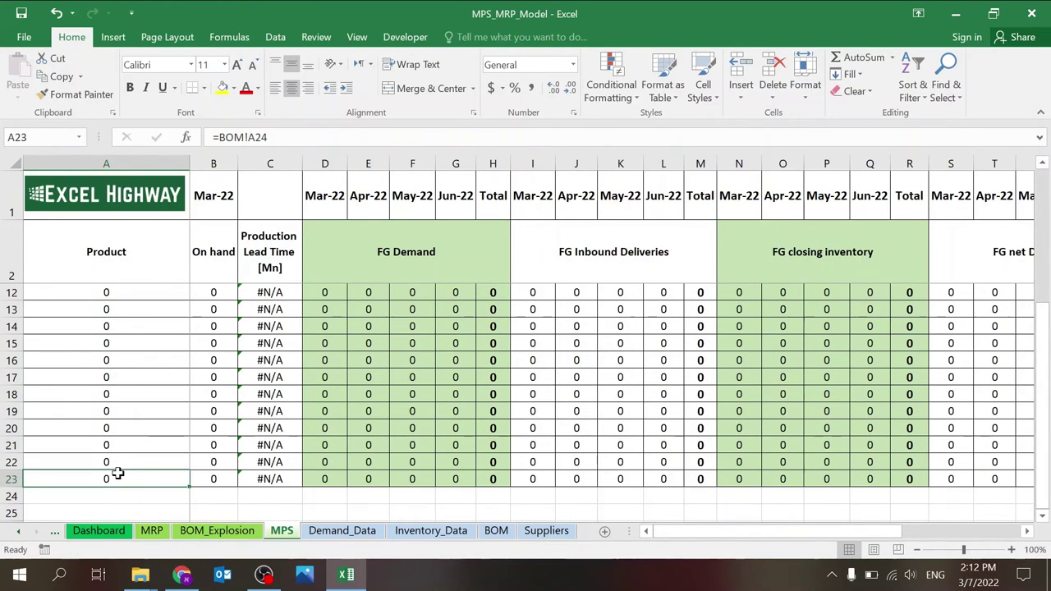
{"action": "key", "text": "Up"}
{"action": "key", "text": "Up"}
{"action": "key", "text": "Up"}
{"action": "key", "text": "Up"}
{"action": "key", "text": "Up"}
{"action": "key", "text": "Up"}
{"action": "key", "text": "Up"}
{"action": "key", "text": "Up"}
{"action": "key", "text": "Up"}
{"action": "key", "text": "Up"}
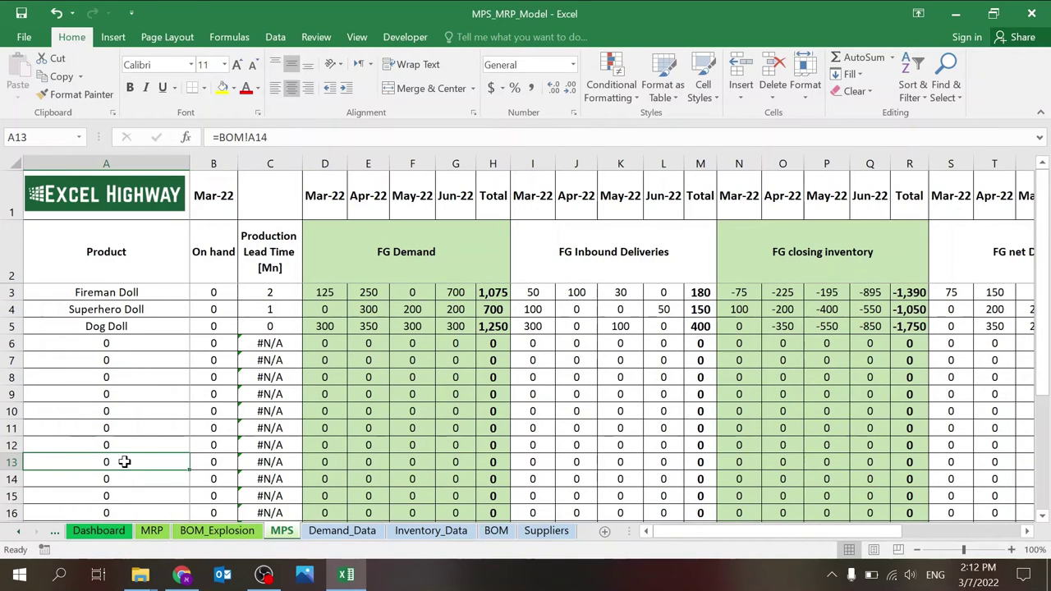
{"action": "key", "text": "Page_Down"}
{"action": "key", "text": "Up"}
{"action": "key", "text": "Up"}
{"action": "key", "text": "Page_Up"}
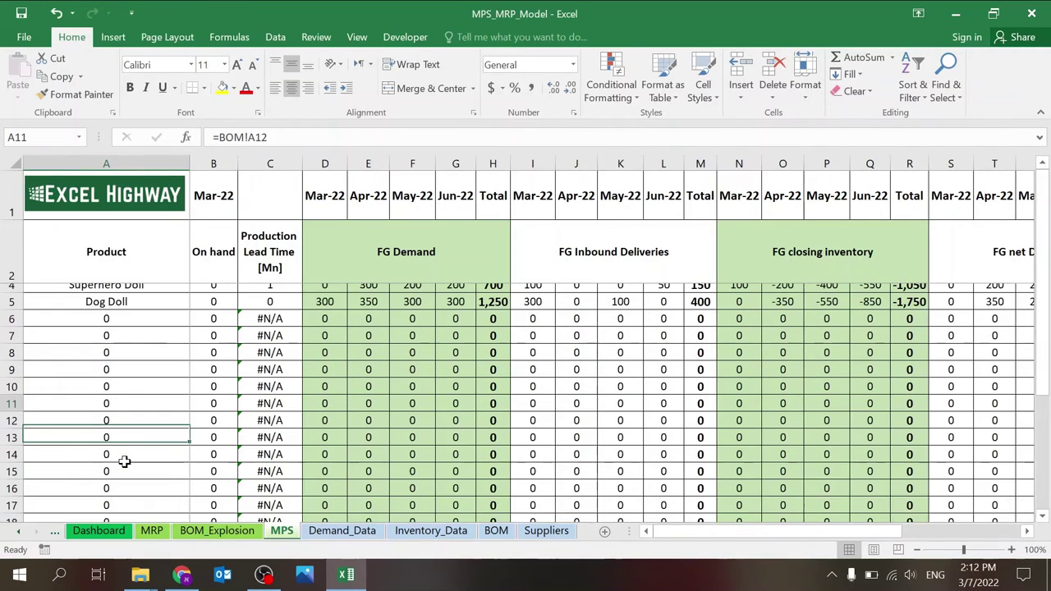
Open the BOM_Explosion sheet and look over its Max# of RM, Month, Key, Total and Product header cells
{"action": "left_click", "coordinate": [222, 534]}
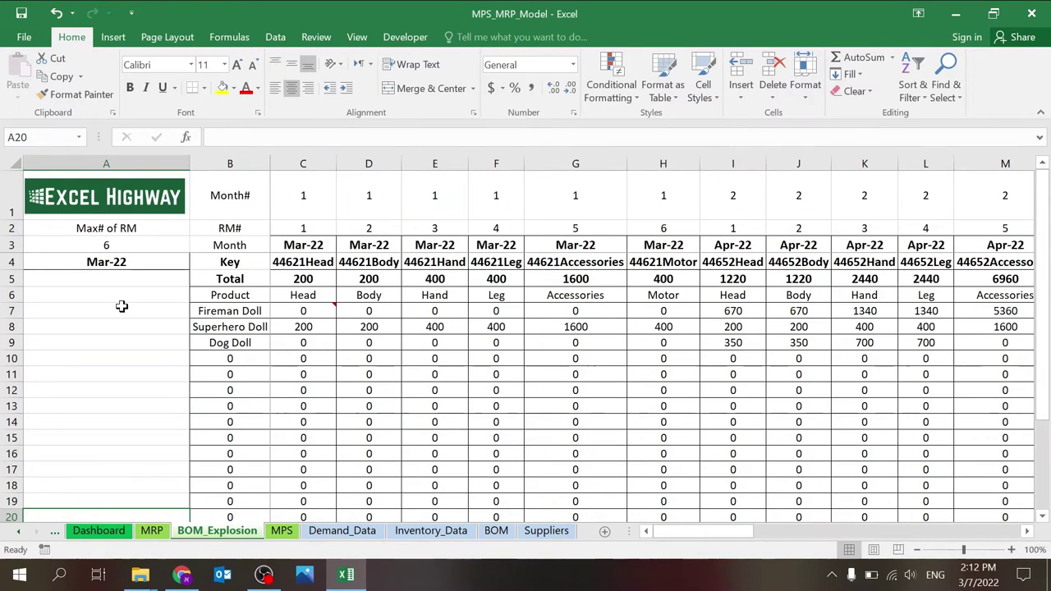
{"action": "left_click", "coordinate": [168, 245]}
{"action": "key", "text": "Up"}
{"action": "key", "text": "Down"}
{"action": "key", "text": "Down"}
{"action": "key", "text": "Down"}
{"action": "key", "text": "Right"}
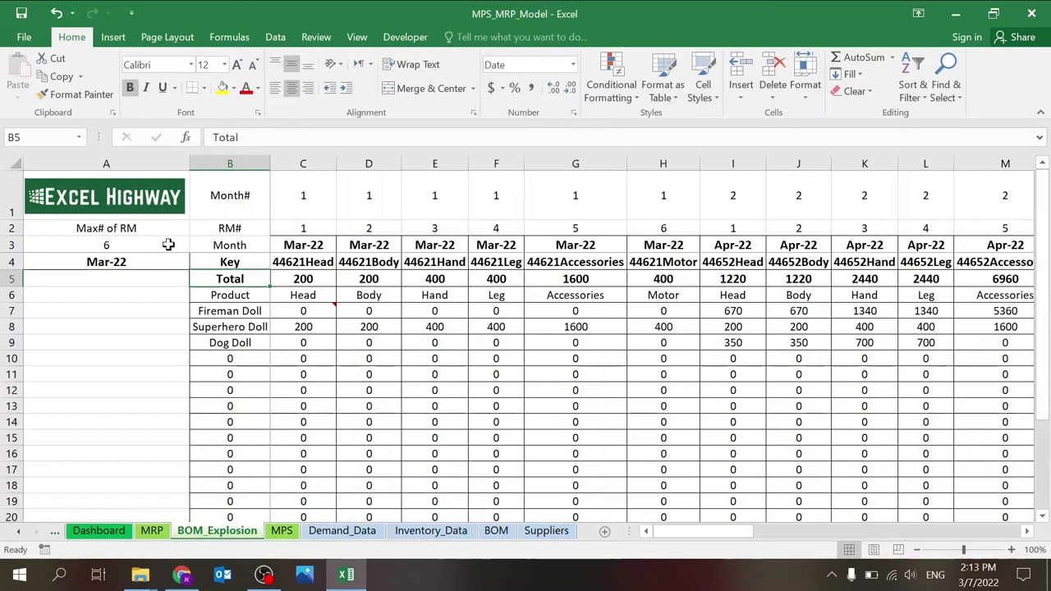
{"action": "key", "text": "Down"}
{"action": "key", "text": "Down"}
{"action": "key", "text": "Right"}
{"action": "key", "text": "Right"}
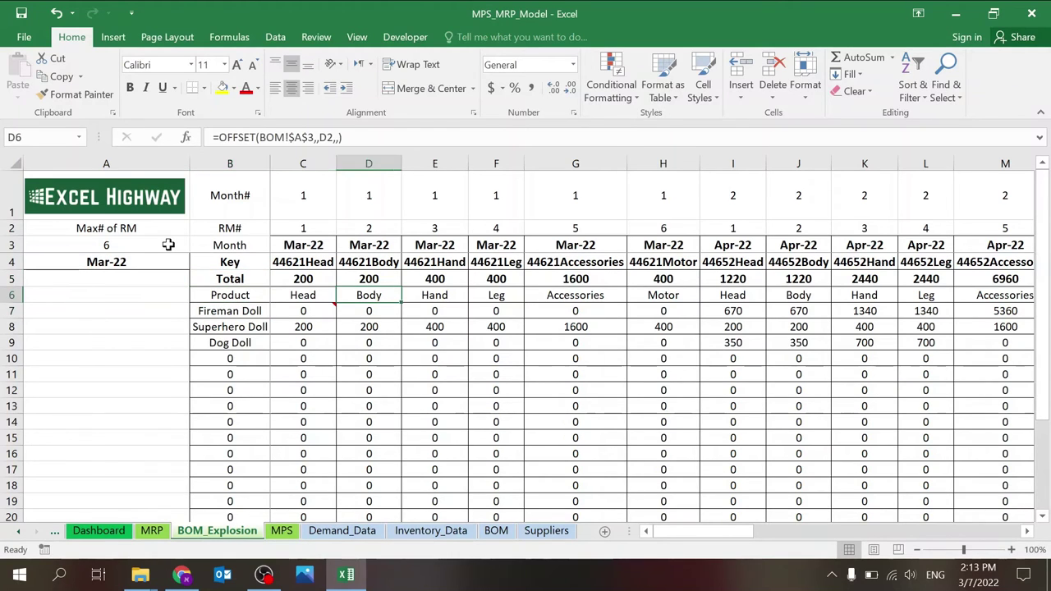
Inspect the Month# row's starting value and its formulas across the Mar-22 columns
{"action": "key", "text": "Left"}
{"action": "key", "text": "ctrl+Up"}
{"action": "key", "text": "Right"}
{"action": "key", "text": "Right"}
{"action": "key", "text": "Right"}
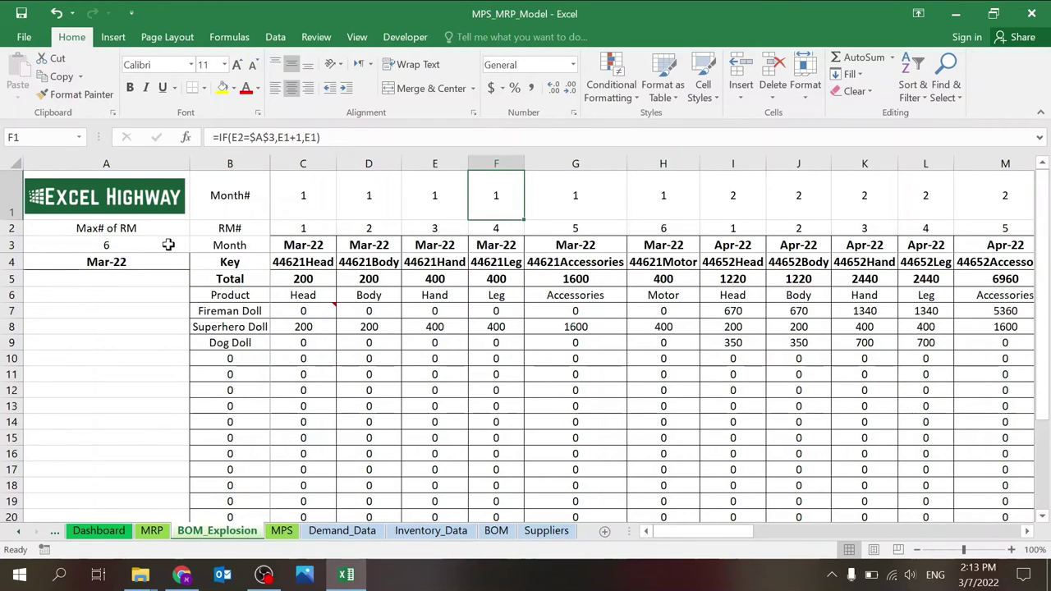
{"action": "key", "text": "ctrl+Left"}
{"action": "key", "text": "Right"}
{"action": "key", "text": "Right"}
{"action": "key", "text": "Left"}
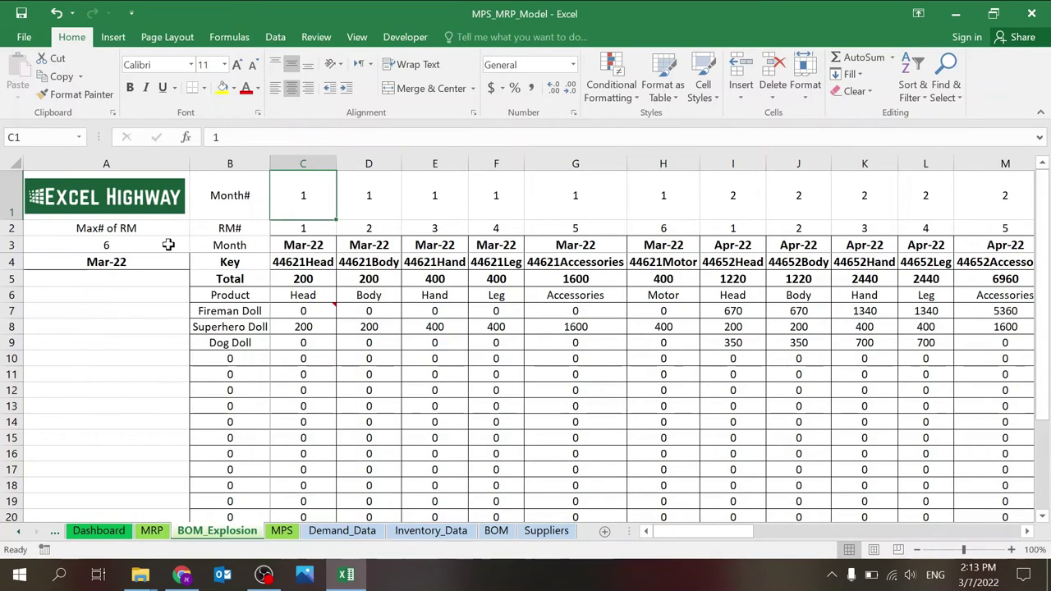
Check the Max# of RM formula against the raw material headers on the BOM sheet, and return to BOM_Explosion
{"action": "key", "text": "Left"}
{"action": "key", "text": "Left"}
{"action": "key", "text": "Down"}
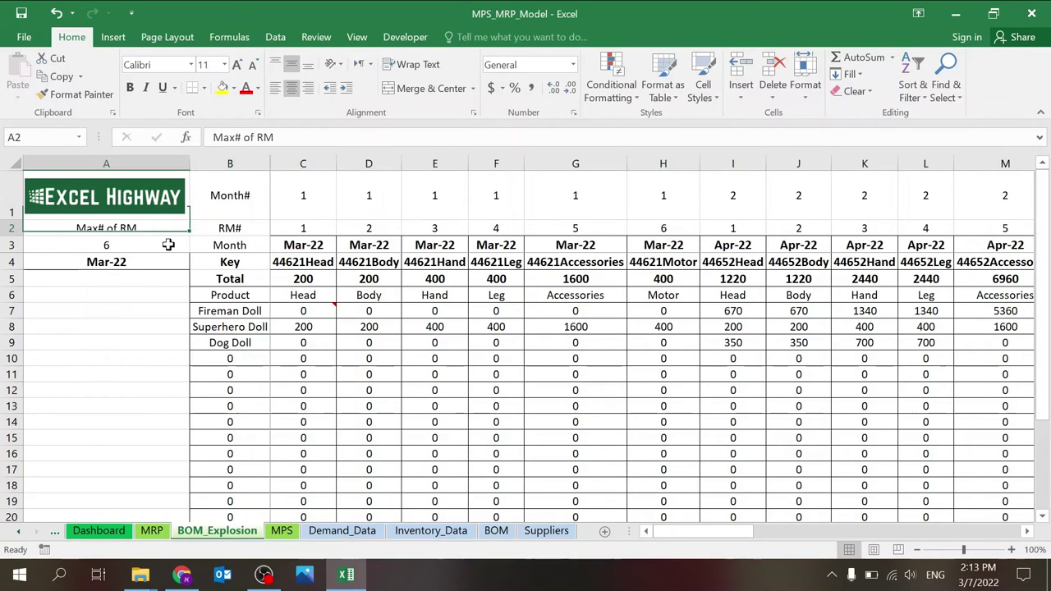
{"action": "key", "text": "Down"}
{"action": "key", "text": "Down"}
{"action": "key", "text": "Up"}
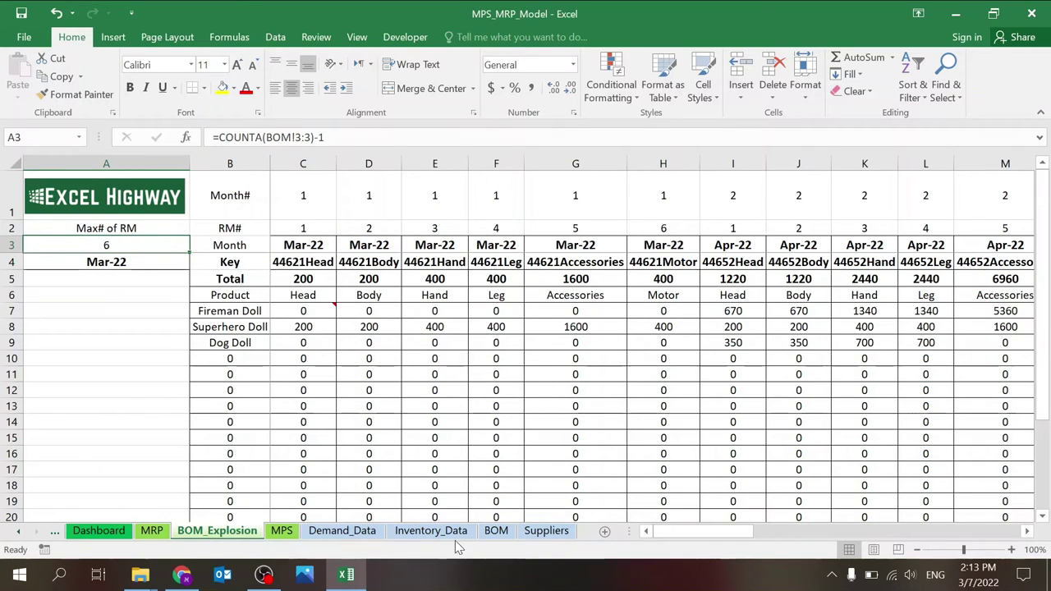
{"action": "left_click", "coordinate": [495, 531]}
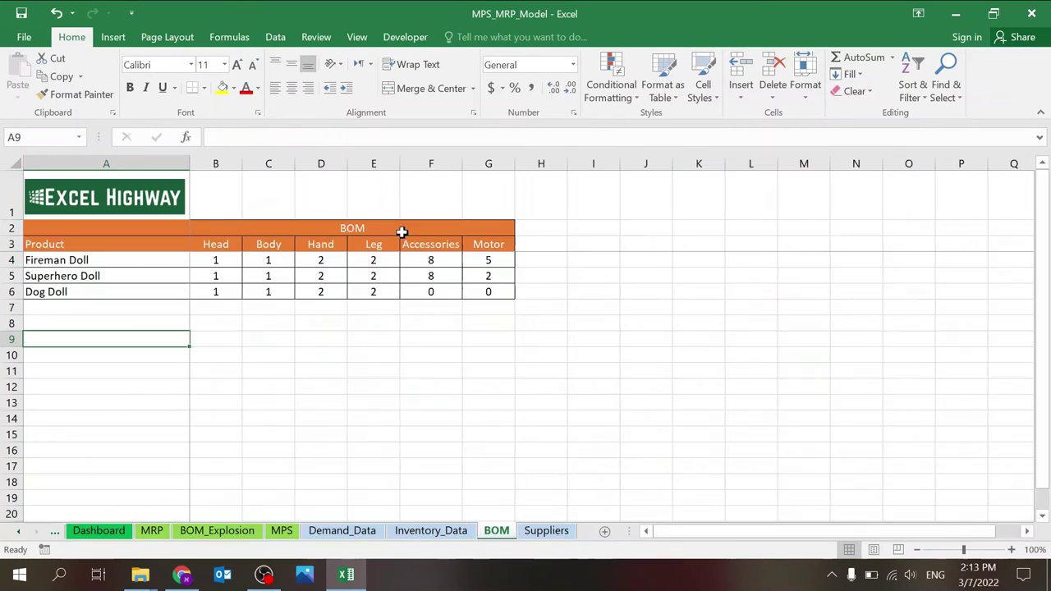
{"action": "left_click", "coordinate": [217, 530]}
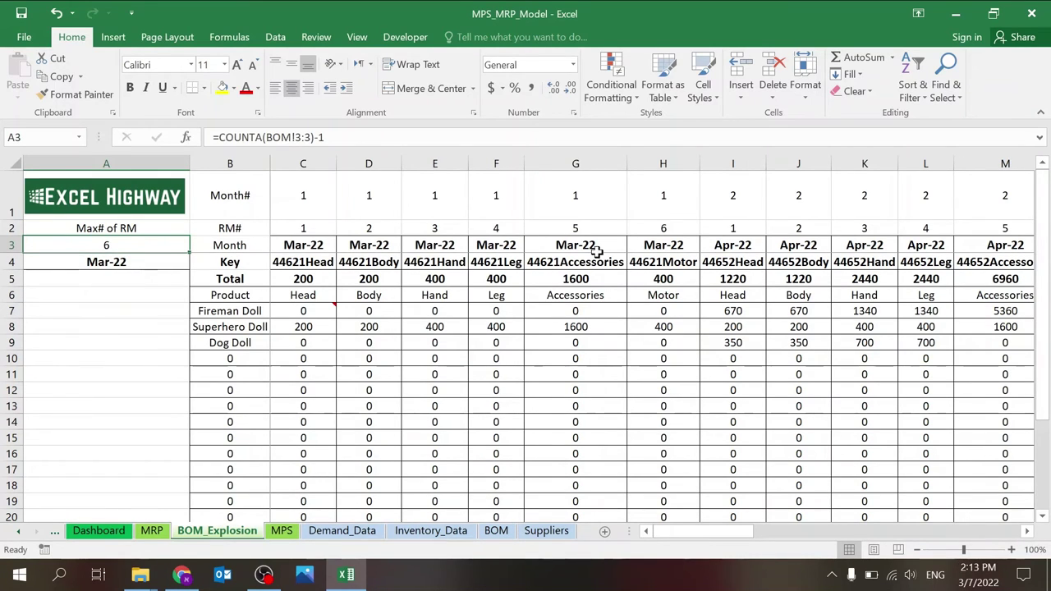
Examine the RM# numbering formulas from the Mar-22 Head column through the Apr-22 Head column
{"action": "left_click", "coordinate": [301, 206]}
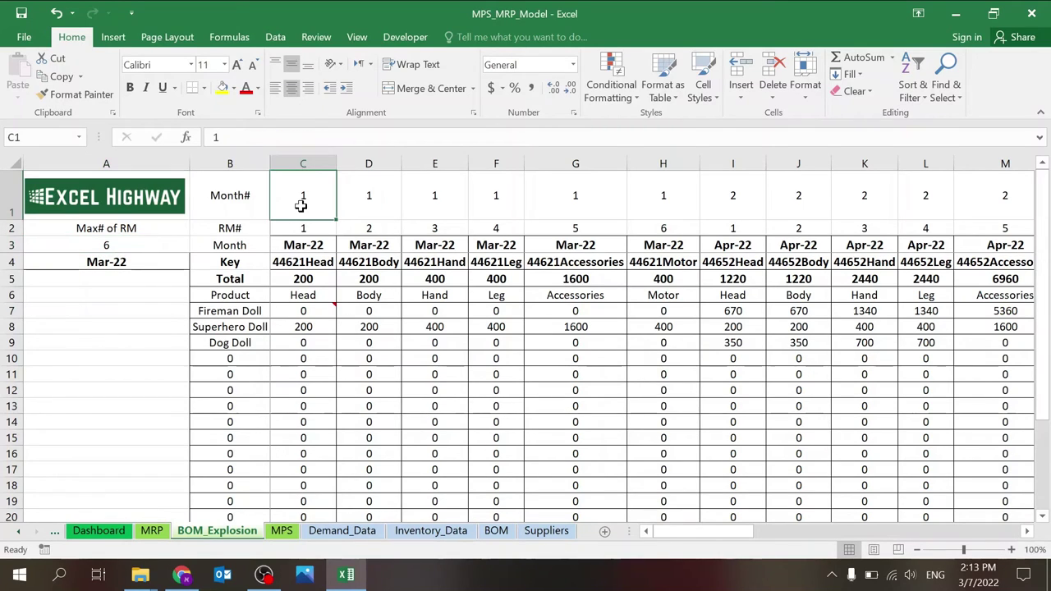
{"action": "key", "text": "Down"}
{"action": "key", "text": "Right"}
{"action": "key", "text": "Right"}
{"action": "key", "text": "Right"}
{"action": "key", "text": "Right"}
{"action": "key", "text": "Right"}
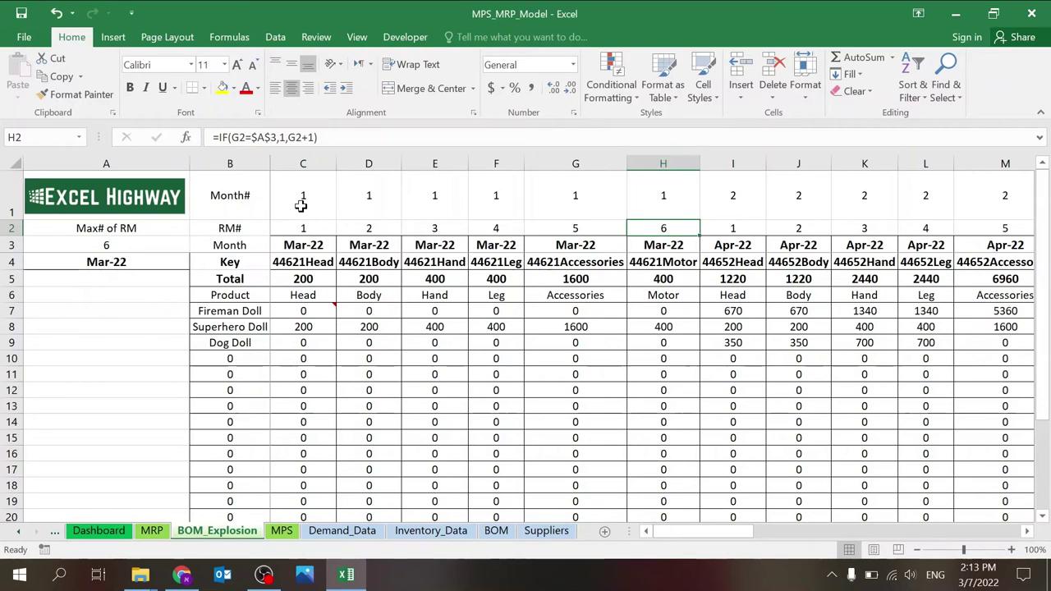
{"action": "key", "text": "Right"}
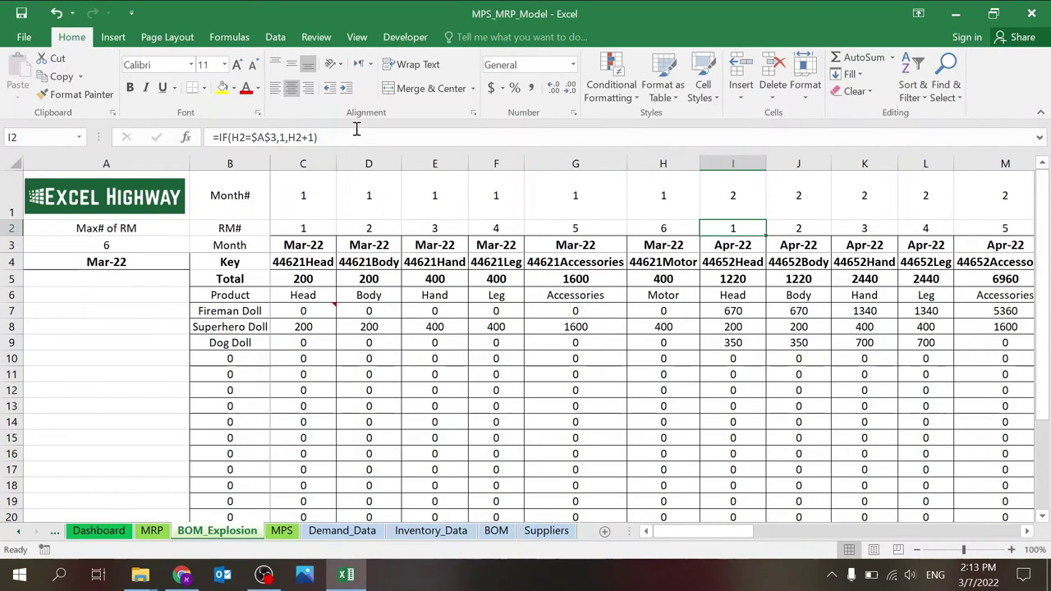
{"action": "key", "text": "F2"}
{"action": "key", "text": "Escape"}
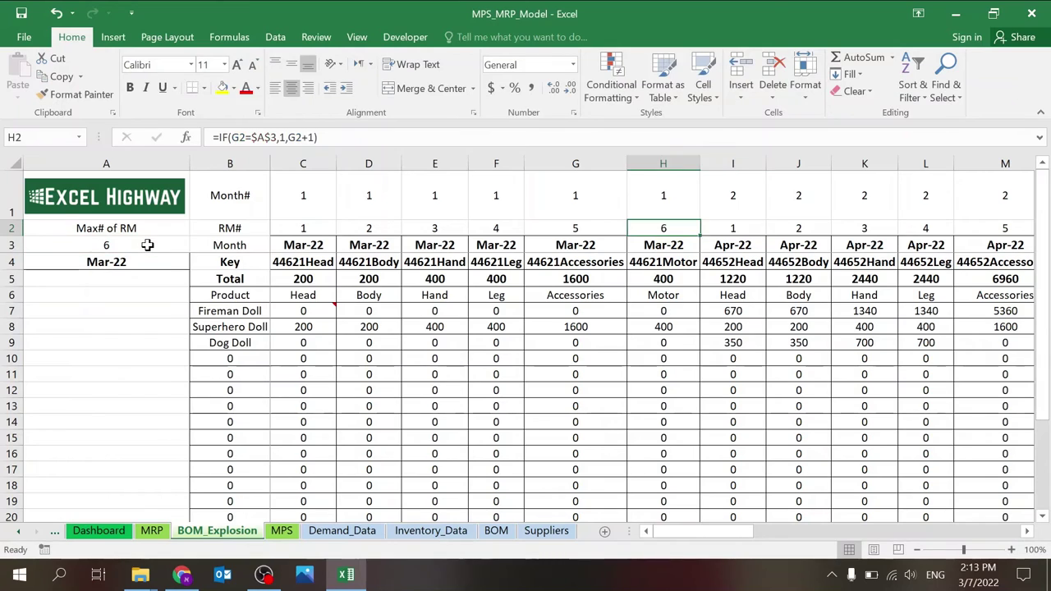
Review the Month# formulas from the Apr-22 Head column back to the start of the row
{"action": "key", "text": "Up"}
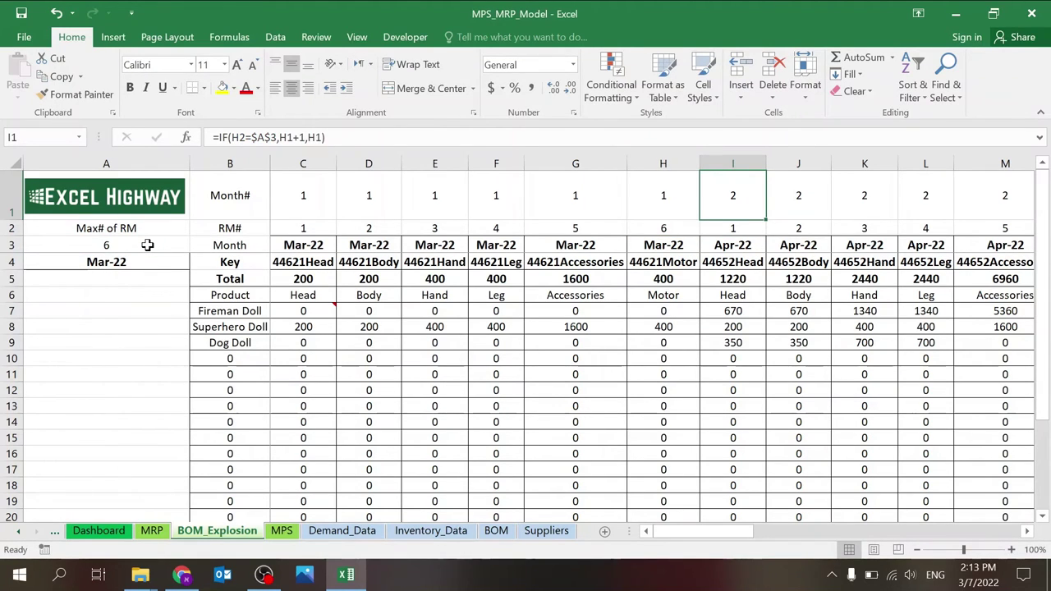
{"action": "key", "text": "Left"}
{"action": "key", "text": "Left"}
{"action": "key", "text": "Left"}
{"action": "key", "text": "Left"}
{"action": "key", "text": "Left"}
{"action": "key", "text": "Left"}
{"action": "key", "text": "Left"}
{"action": "key", "text": "Left"}
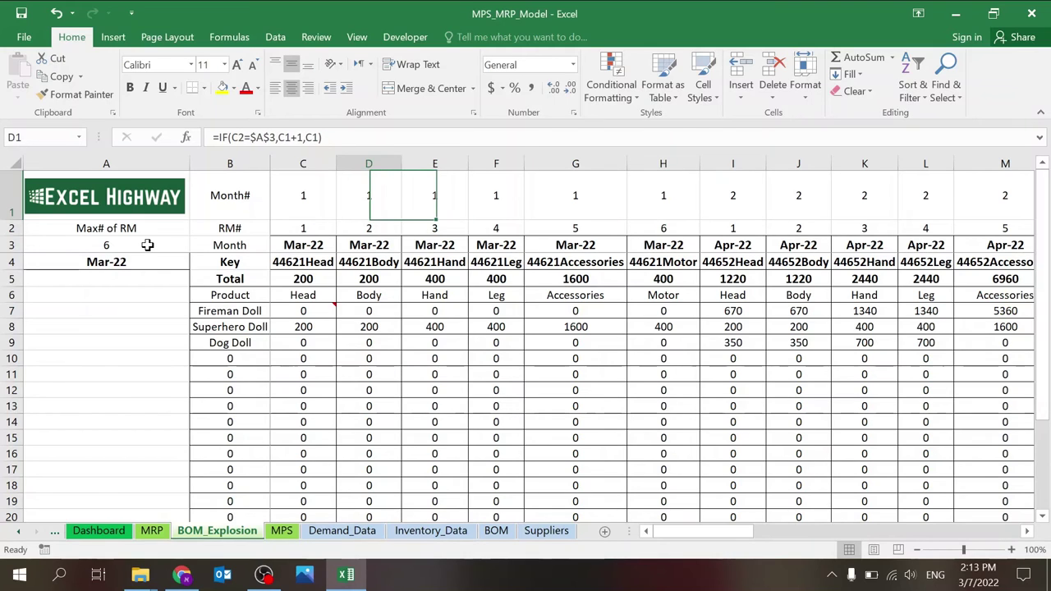
Try replacing the Max# of RM formula with 4, and undo the change
{"action": "key", "text": "Down"}
{"action": "key", "text": "Down"}
{"action": "key", "text": "F2"}
{"action": "key", "text": "Return"}
{"action": "left_click", "coordinate": [147, 244]}
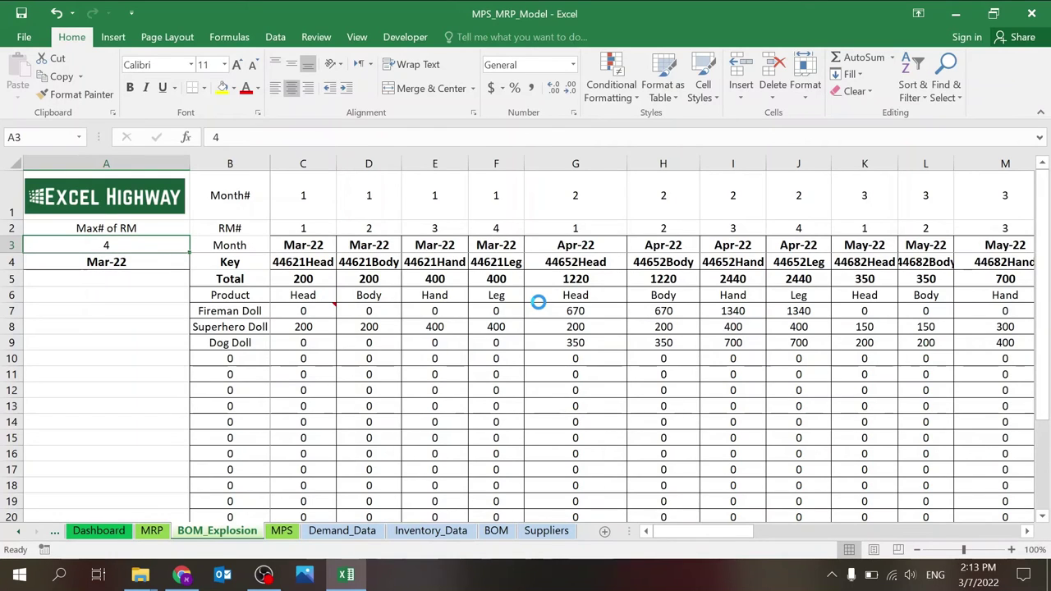
{"action": "key", "text": "ctrl+z"}
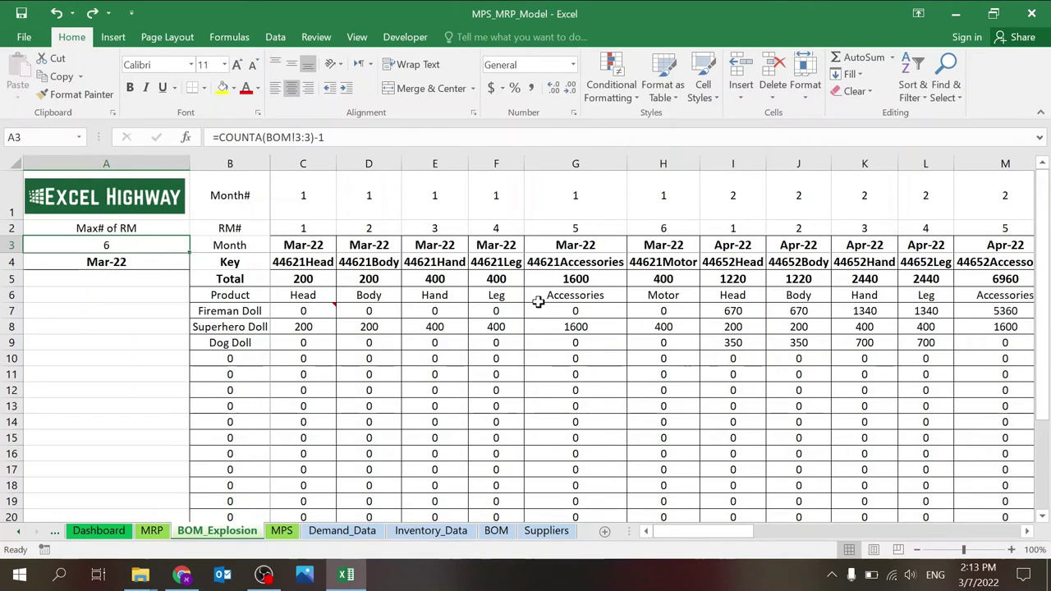
Inspect the BOM lookup in Fireman Doll's Mar-22 Head formula and compare it with the BOM sheet's table
{"action": "left_click", "coordinate": [306, 312]}
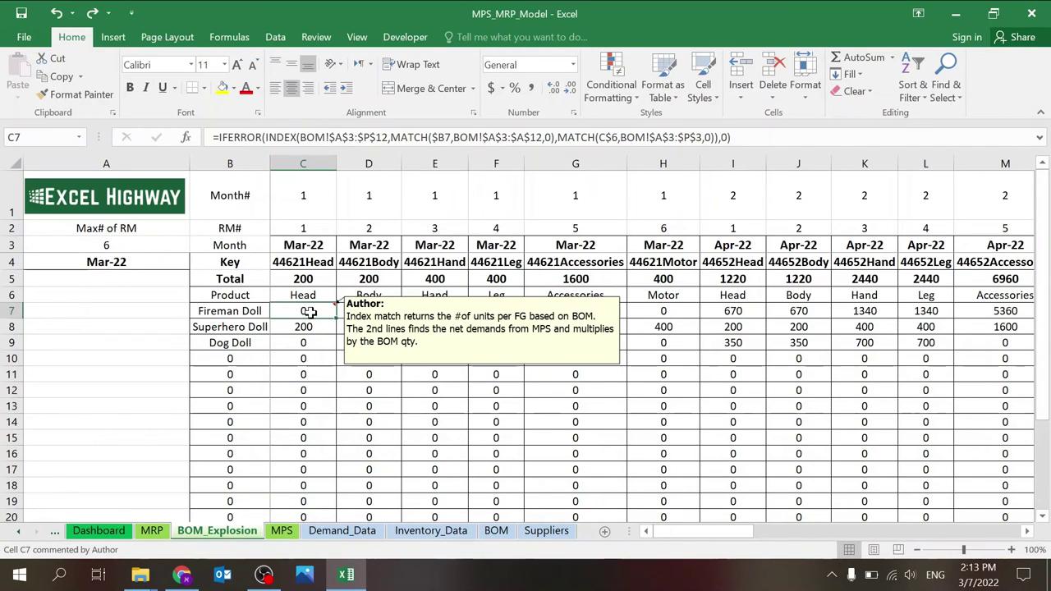
{"action": "left_click", "coordinate": [469, 137]}
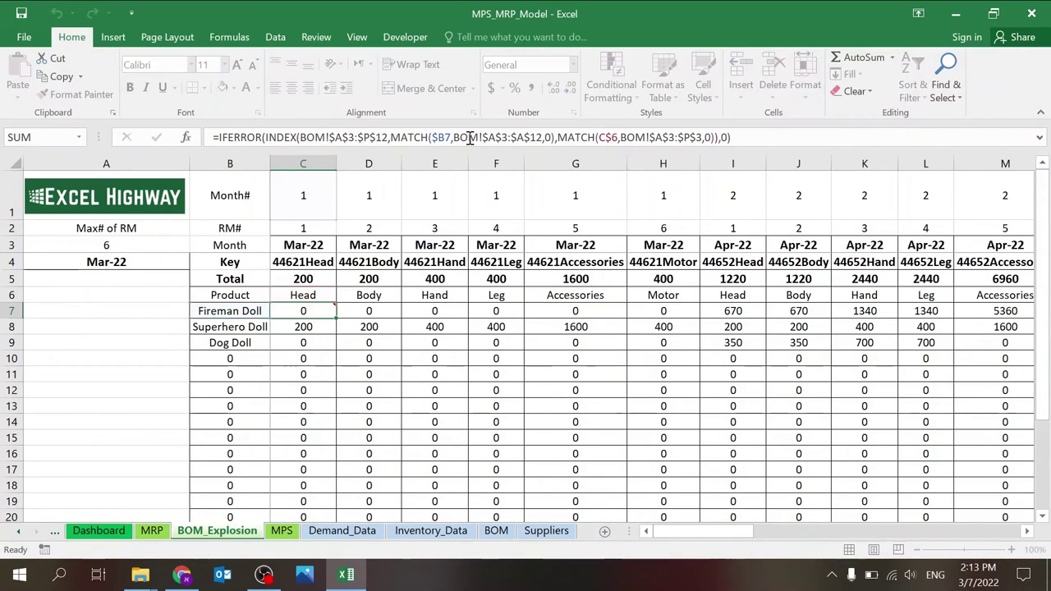
{"action": "key", "text": "Escape"}
{"action": "left_click", "coordinate": [498, 532]}
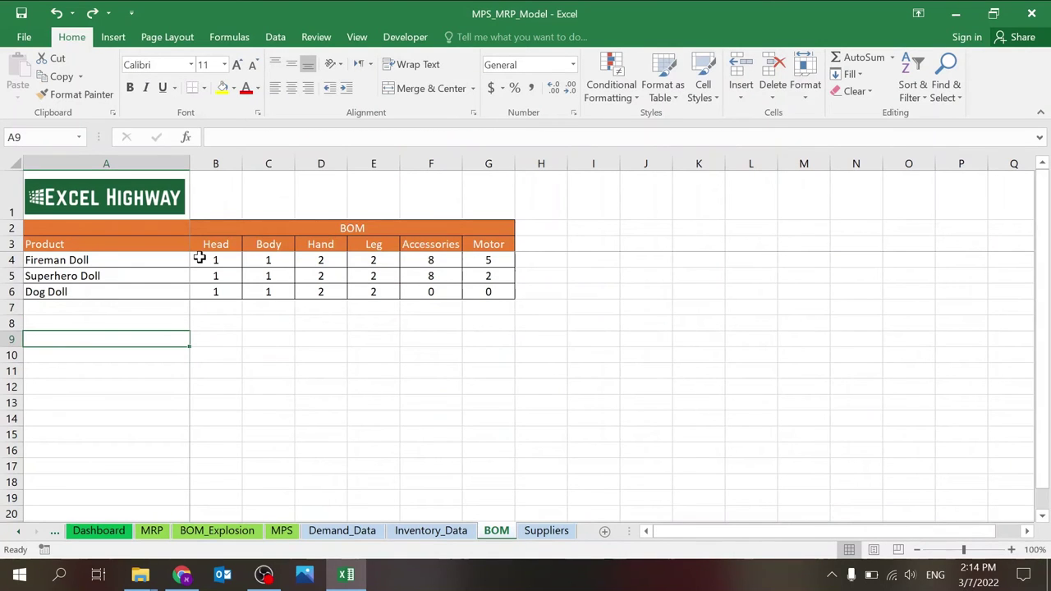
{"action": "left_click", "coordinate": [207, 530]}
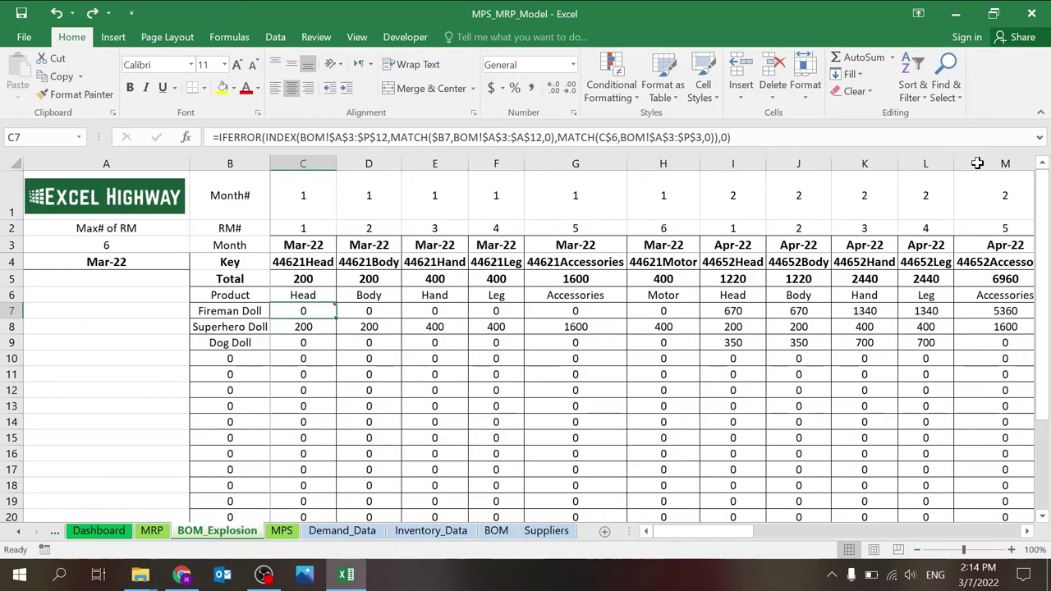
Read the second line of Fireman Doll's Mar-22 Head formula, which looks up Planned FG order on MPS
{"action": "left_click", "coordinate": [1039, 137]}
{"action": "left_click", "coordinate": [325, 153]}
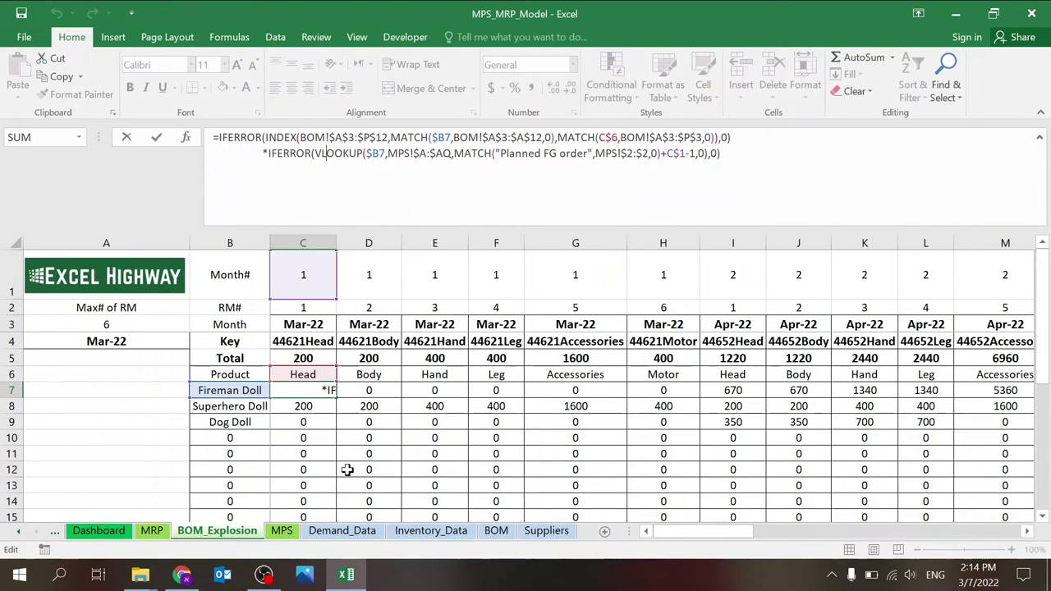
{"action": "left_click", "coordinate": [286, 532]}
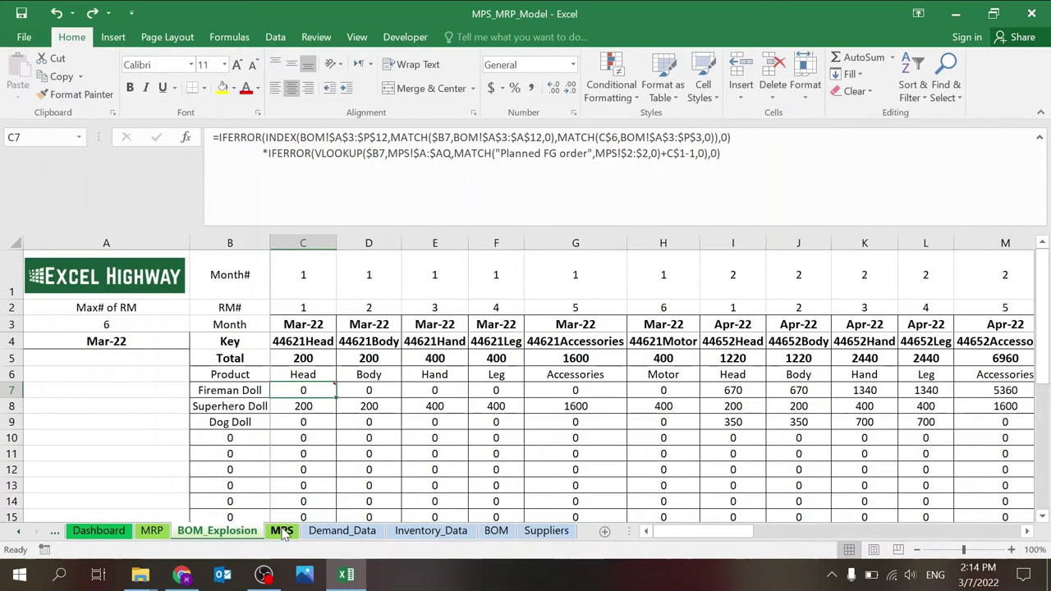
{"action": "left_click", "coordinate": [1039, 137]}
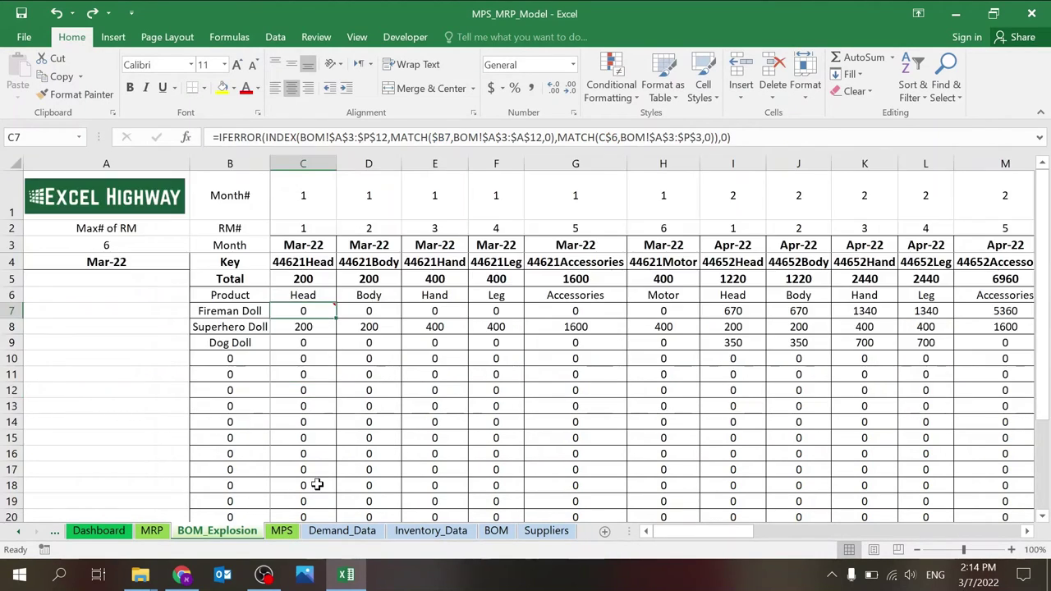
Trace Fireman Doll's Head quantity on the BOM sheet and its Mar-22 Planned FG order on MPS
{"action": "left_click", "coordinate": [496, 531]}
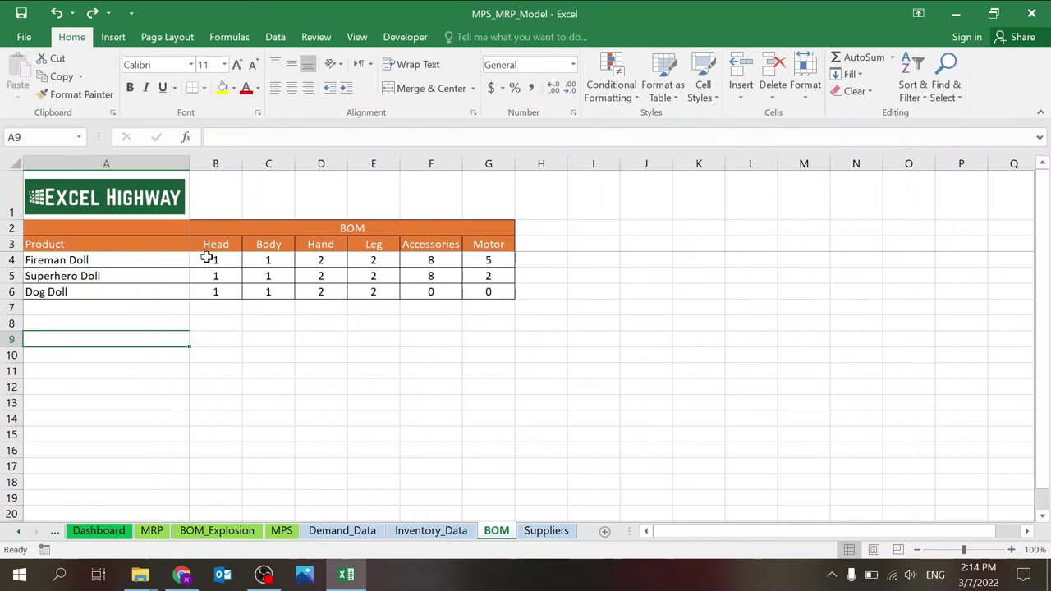
{"action": "left_click", "coordinate": [215, 261]}
{"action": "left_click", "coordinate": [282, 530]}
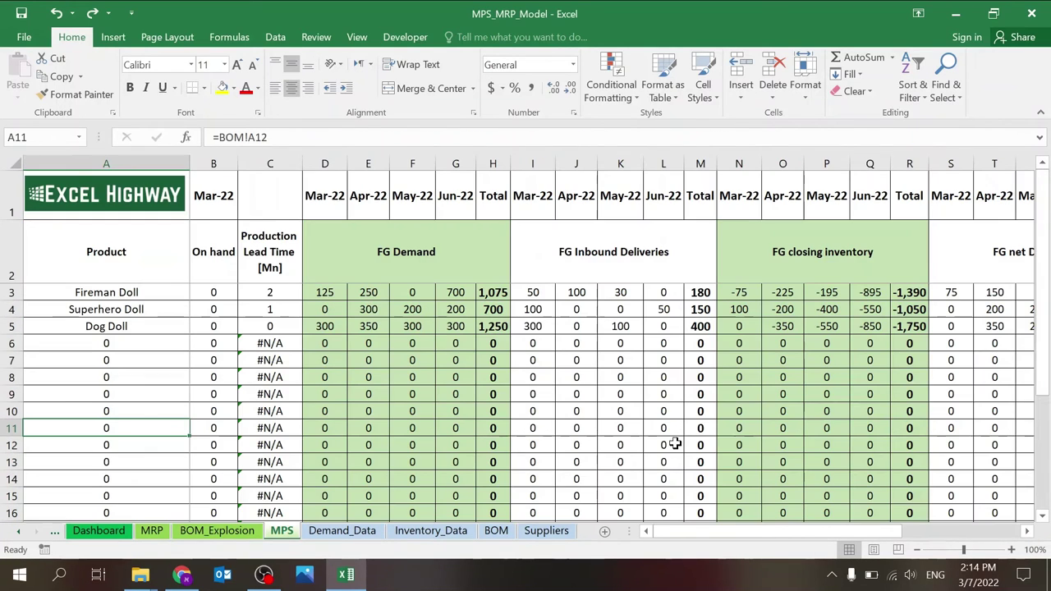
{"action": "left_click_drag", "start_coordinate": [757, 520], "coordinate": [956, 522]}
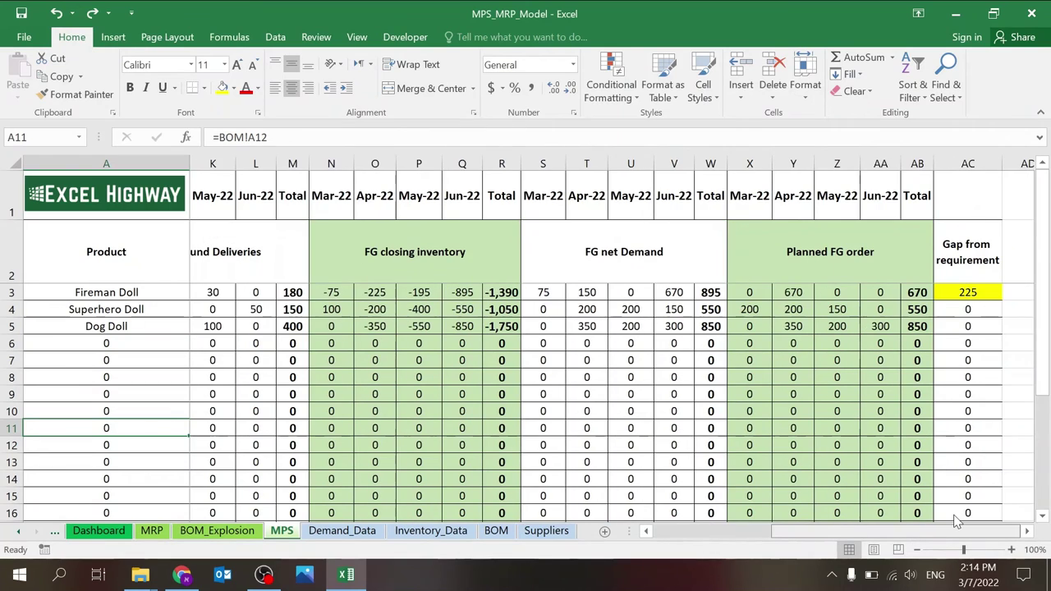
{"action": "left_click", "coordinate": [737, 292]}
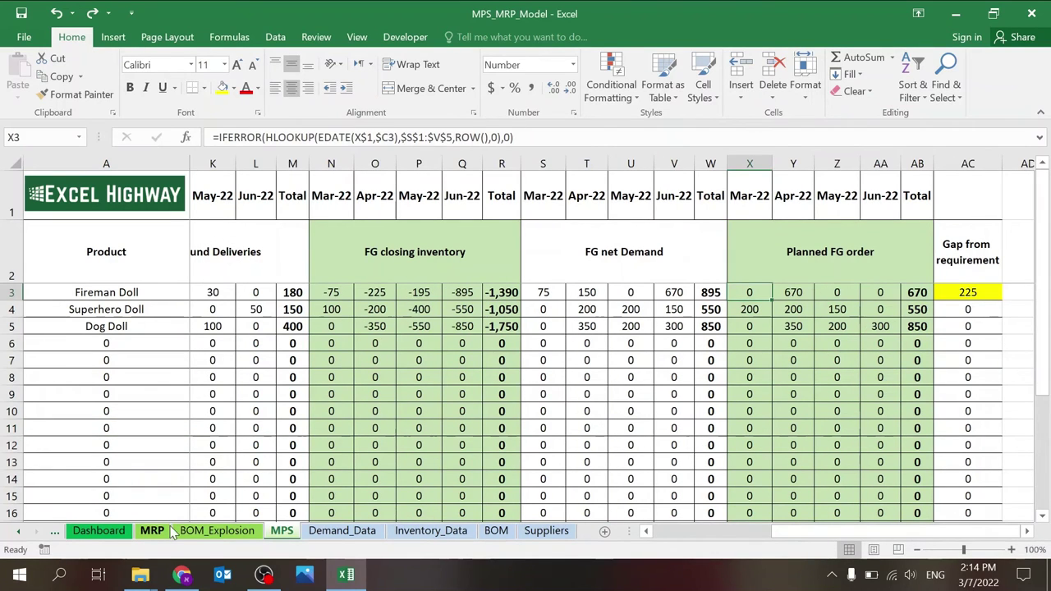
Return to BOM_Explosion and check the Mar-22 Head column's product formulas down to row 11 and its Total
{"action": "left_click", "coordinate": [217, 530]}
{"action": "key", "text": "Down"}
{"action": "key", "text": "Down"}
{"action": "key", "text": "Down"}
{"action": "key", "text": "Down"}
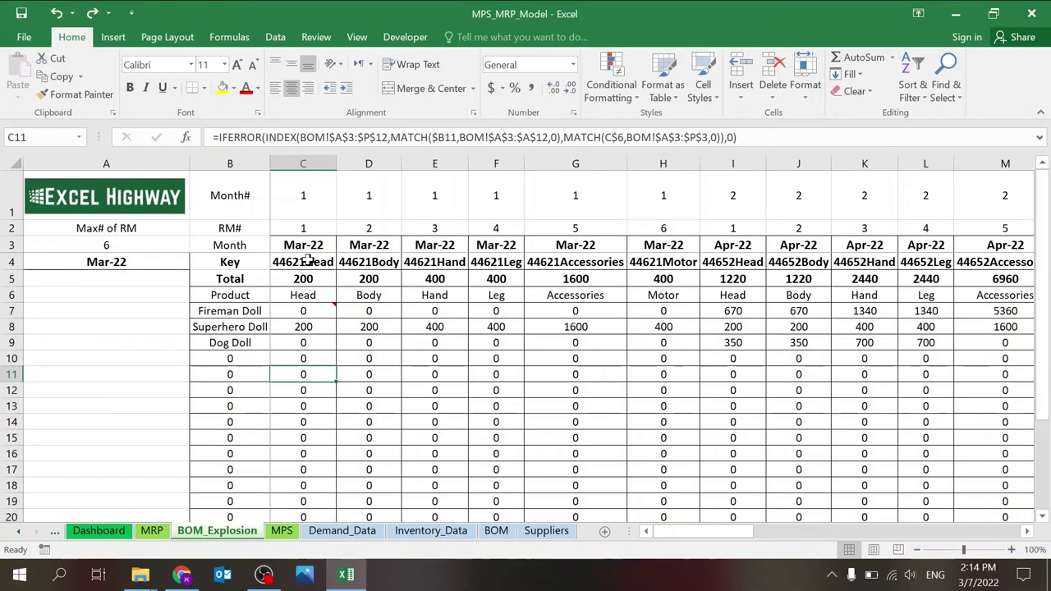
{"action": "left_click", "coordinate": [317, 295]}
{"action": "left_click", "coordinate": [317, 278]}
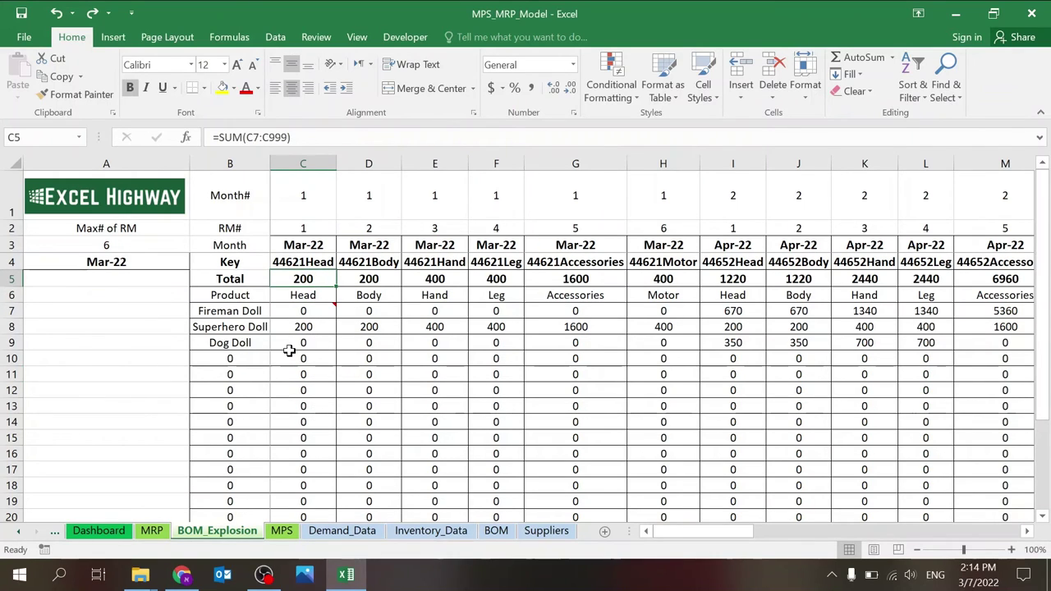
Review Superhero Doll's product link and the three dolls' Apr-22 Head quantities
{"action": "left_click", "coordinate": [267, 327]}
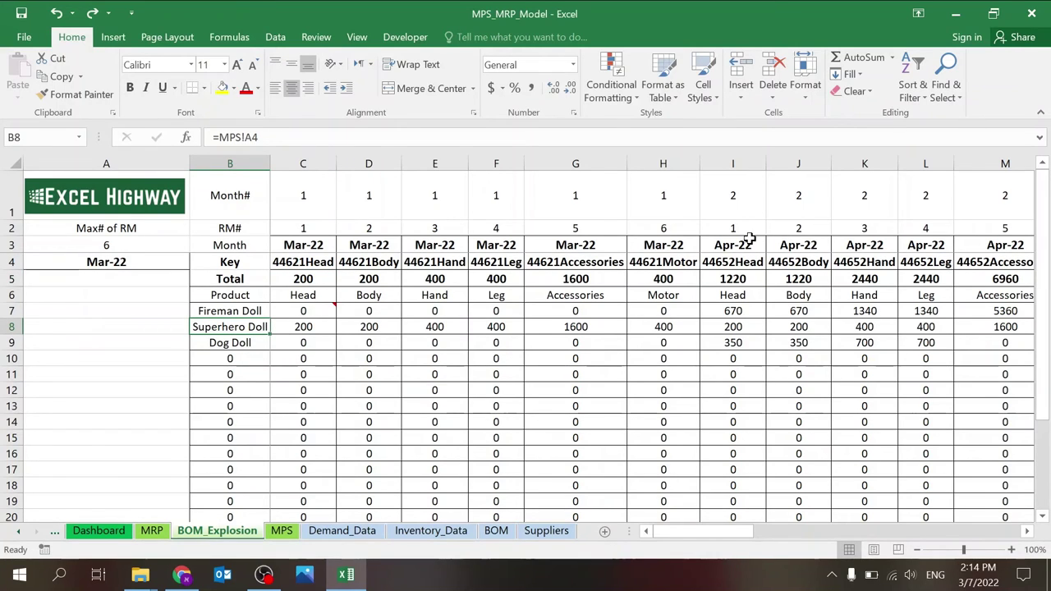
{"action": "left_click", "coordinate": [748, 310]}
{"action": "key", "text": "Down"}
{"action": "key", "text": "Down"}
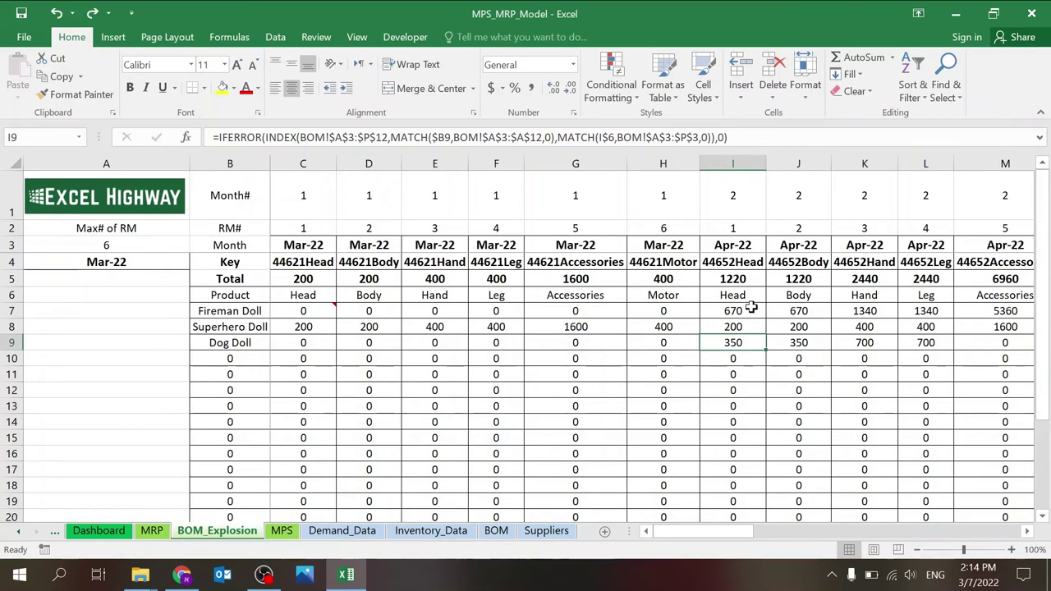
{"action": "key", "text": "Up"}
{"action": "key", "text": "Up"}
{"action": "key", "text": "Up"}
{"action": "left_click", "coordinate": [141, 292]}
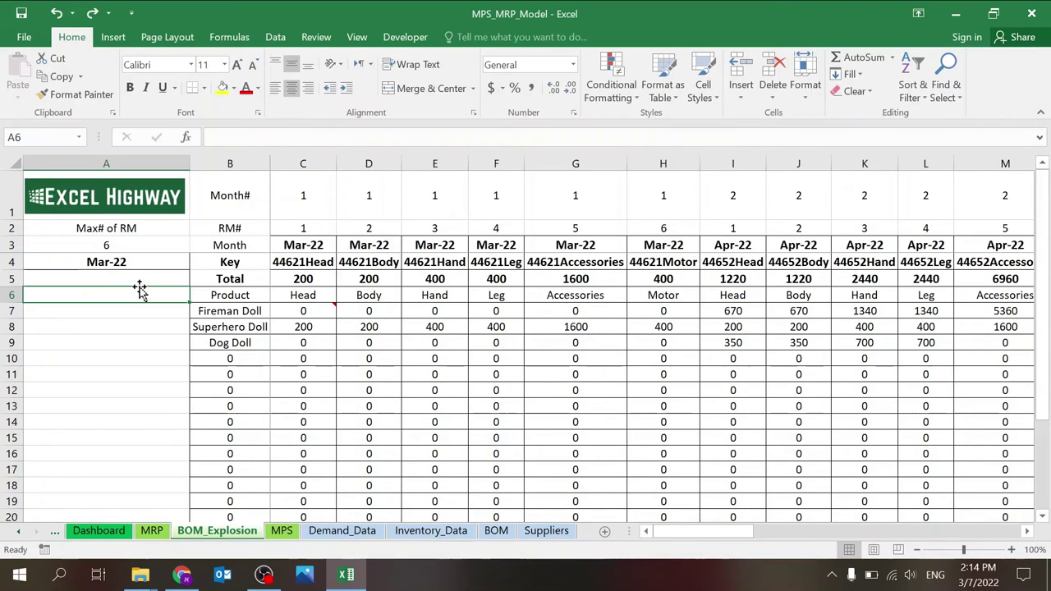
{"action": "left_click", "coordinate": [140, 280]}
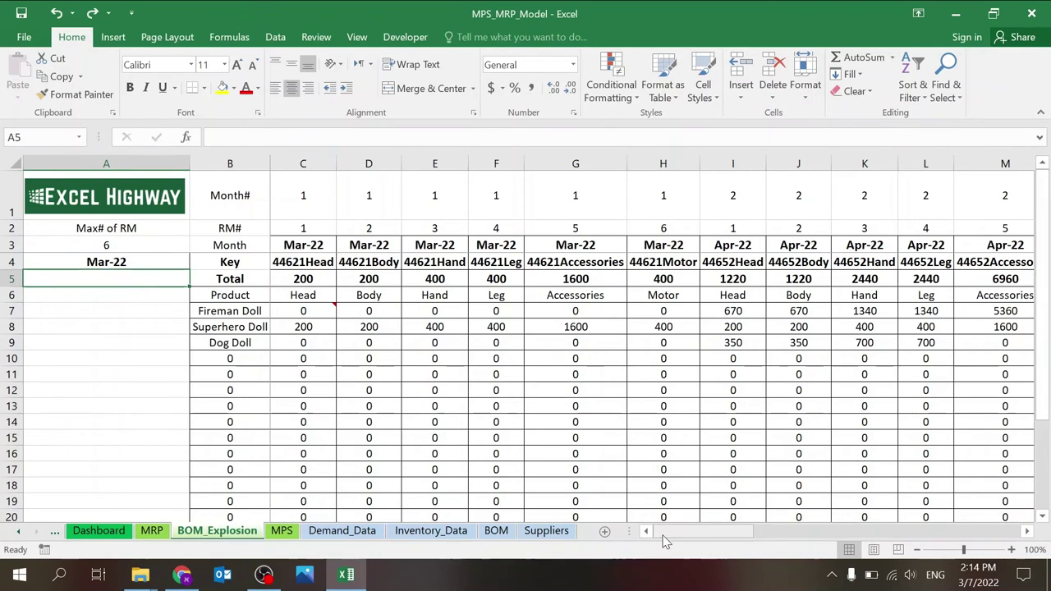
{"action": "left_click_drag", "start_coordinate": [665, 540], "coordinate": [615, 497]}
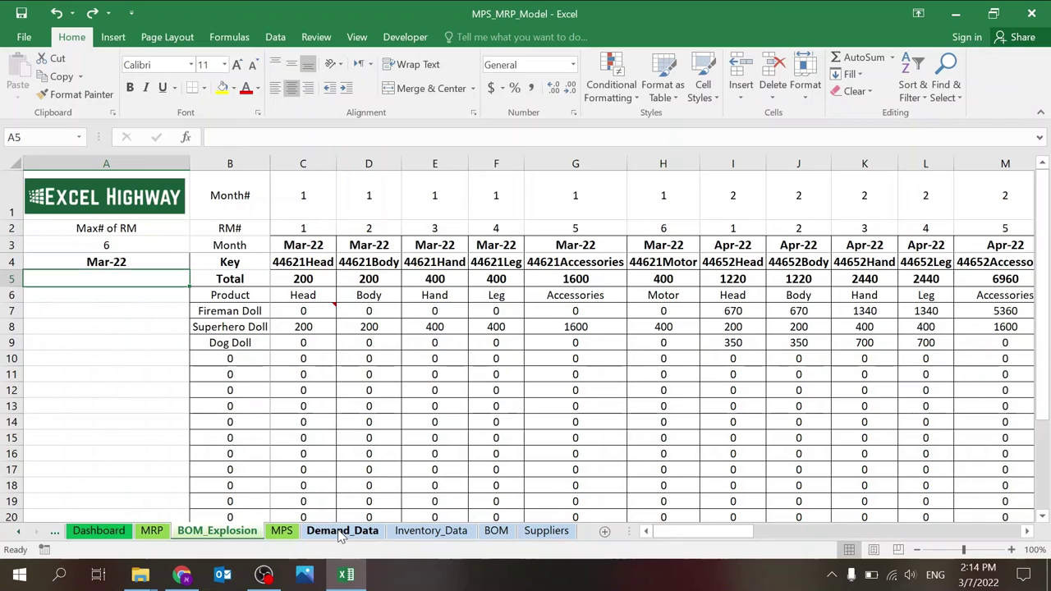
Add an "Eyes" raw material header after Motor on the BOM sheet and check the resulting columns on BOM_Explosion
{"action": "left_click", "coordinate": [496, 531]}
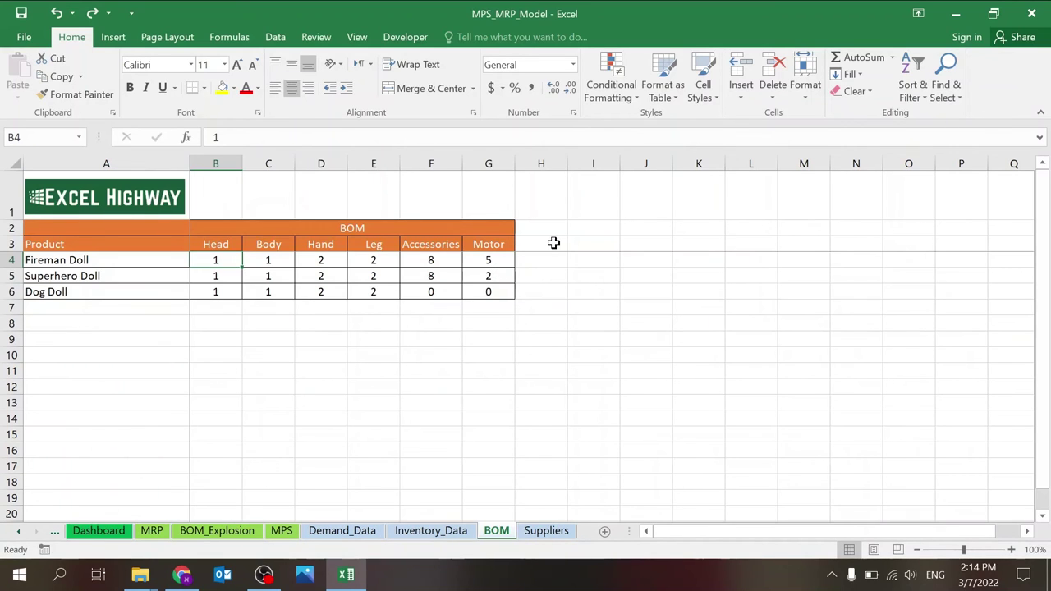
{"action": "left_click", "coordinate": [553, 243]}
{"action": "type", "text": "eYES"}
{"action": "key", "text": "Escape"}
{"action": "type", "text": "eYES"}
{"action": "key", "text": "Return"}
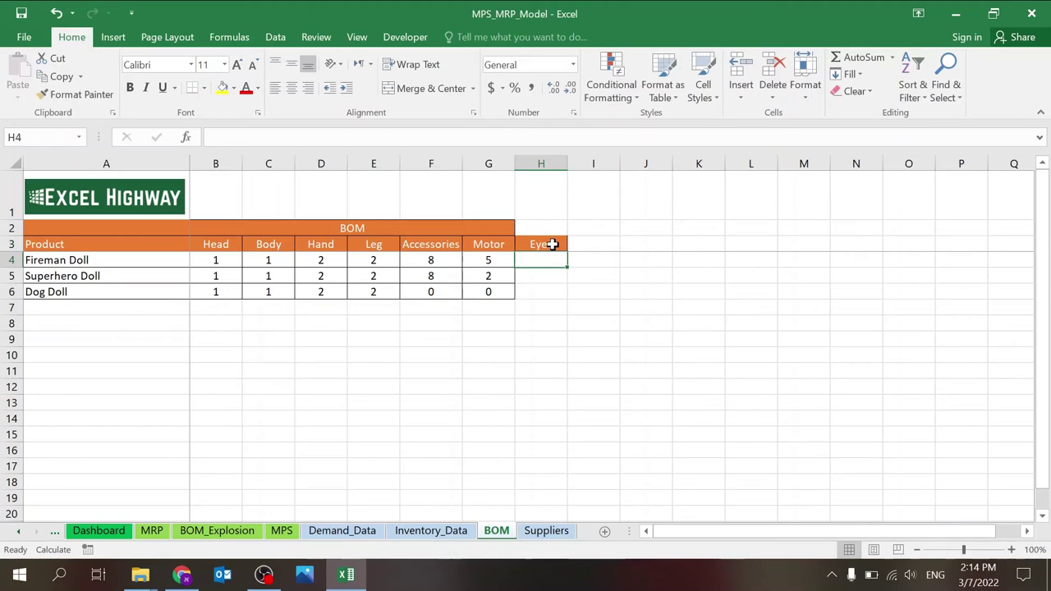
{"action": "left_click", "coordinate": [216, 531]}
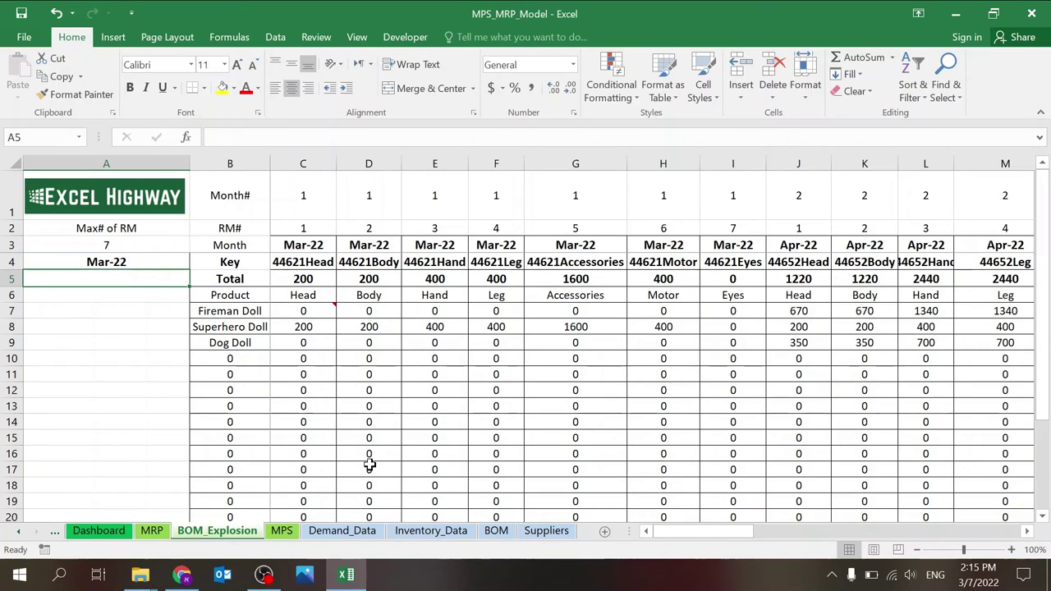
Set the Eyes quantity to 1 for Fireman Doll, Superhero Doll and Dog Doll on BOM, and check BOM_Explosion
{"action": "left_click", "coordinate": [496, 530]}
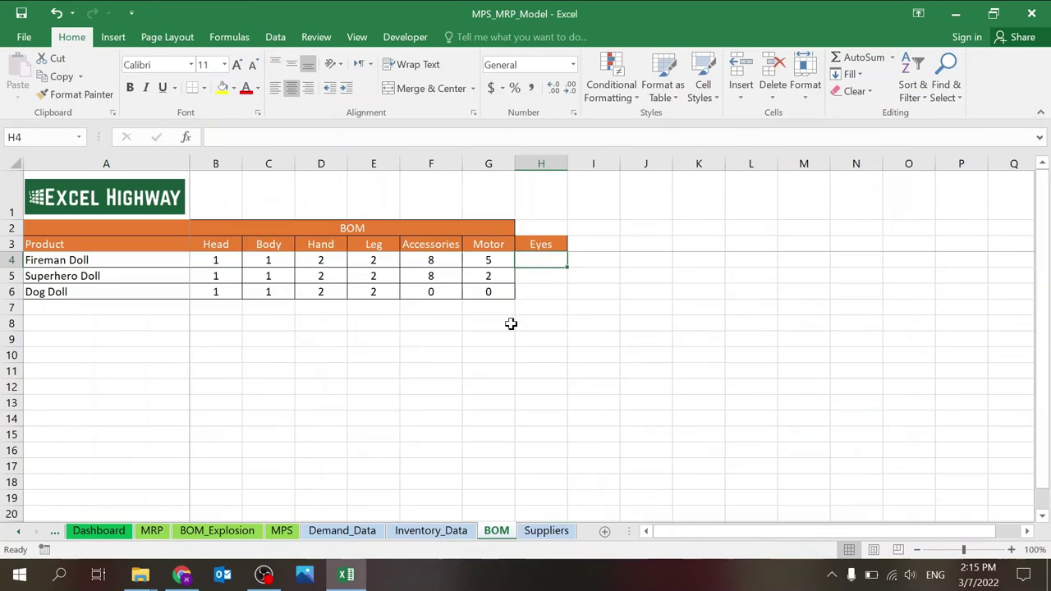
{"action": "type", "text": "1"}
{"action": "key", "text": "Return"}
{"action": "type", "text": "1"}
{"action": "key", "text": "Return"}
{"action": "type", "text": "1"}
{"action": "key", "text": "Return"}
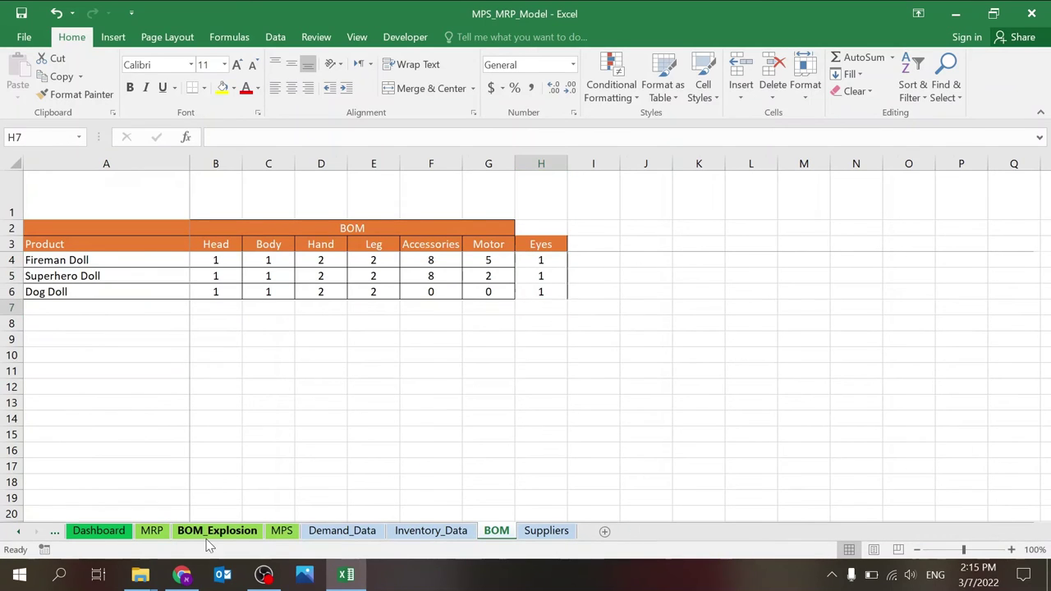
{"action": "left_click", "coordinate": [217, 530]}
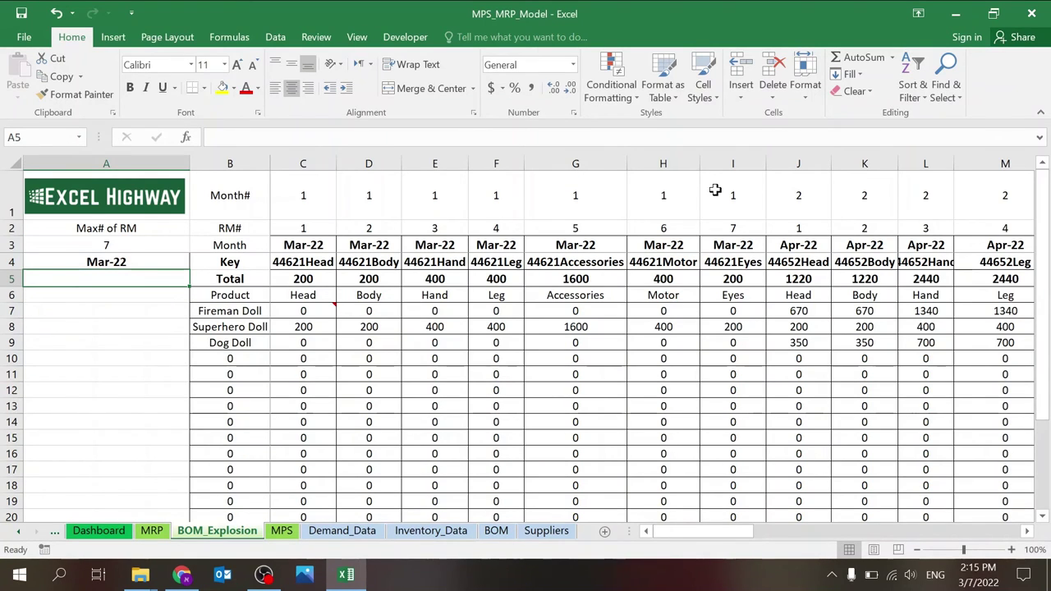
Delete the Eyes header and its three quantities from the BOM sheet and look at BOM_Explosion again
{"action": "left_click", "coordinate": [496, 530]}
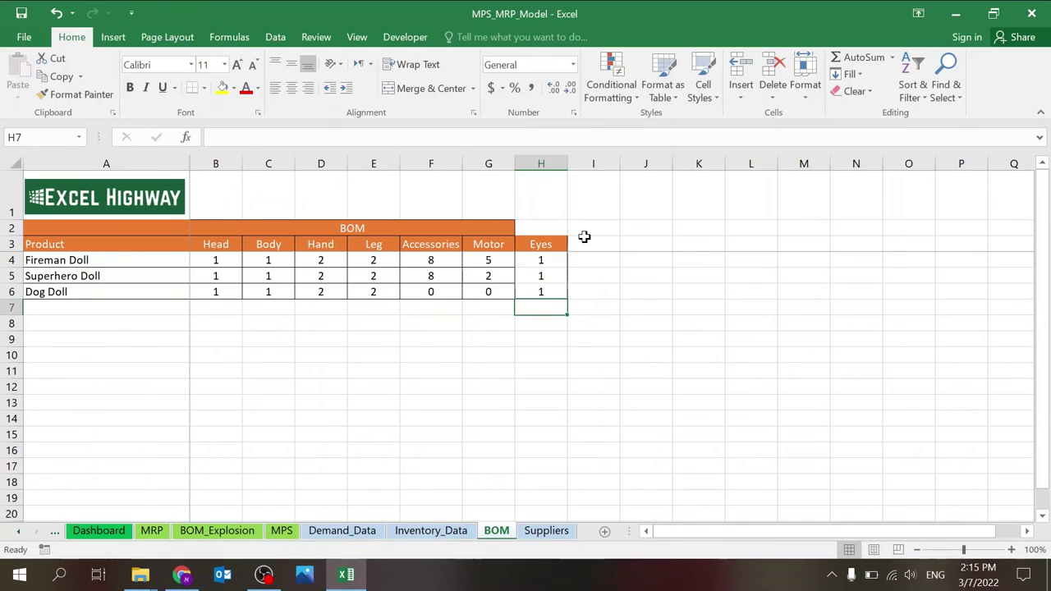
{"action": "left_click", "coordinate": [584, 238]}
{"action": "key", "text": "Left"}
{"action": "key", "text": "ctrl+shift+Down"}
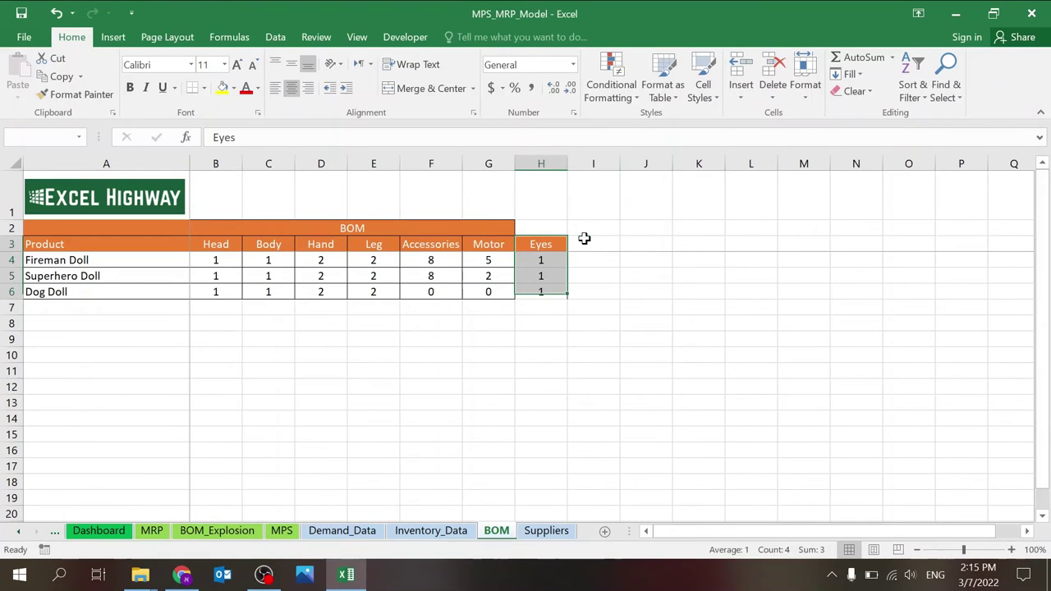
{"action": "key", "text": "Delete"}
{"action": "left_click", "coordinate": [584, 238]}
{"action": "key", "text": "Left"}
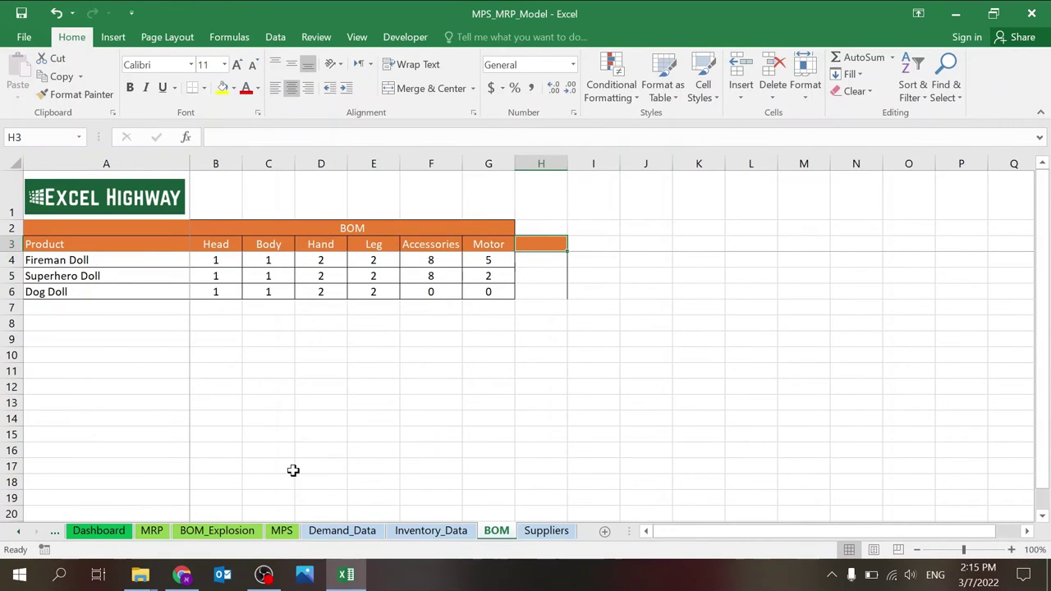
{"action": "left_click", "coordinate": [216, 532]}
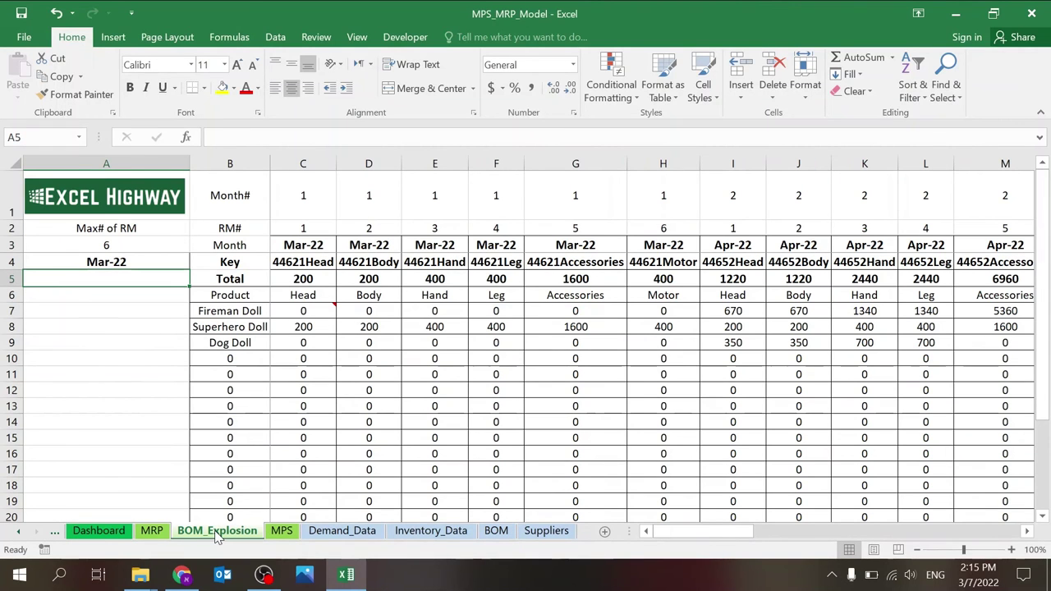
Compare the MRP sheet's planning sections with those on the MPS sheet
{"action": "left_click", "coordinate": [152, 530]}
{"action": "left_click", "coordinate": [402, 377]}
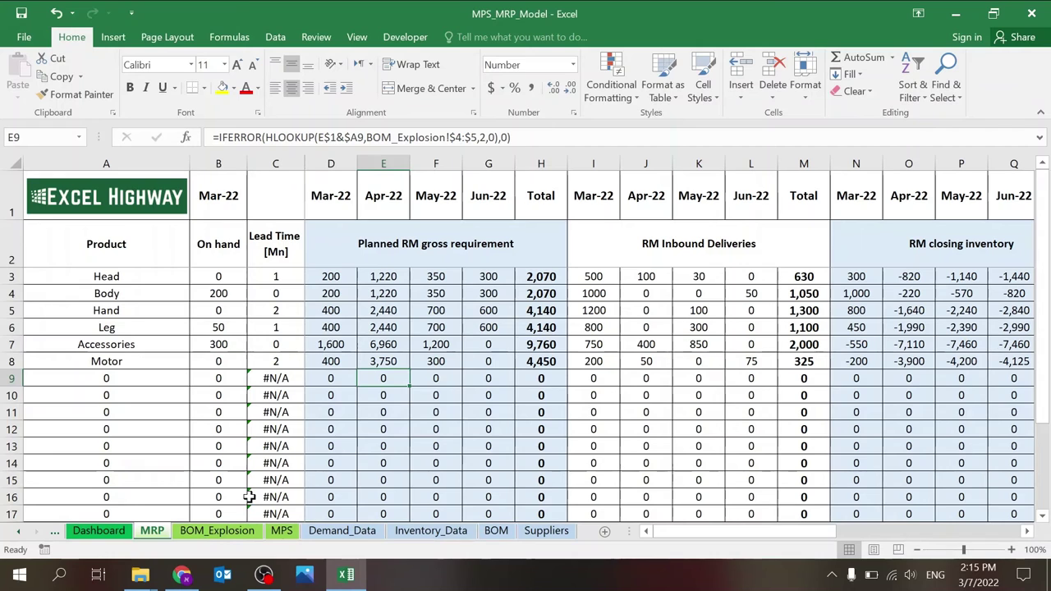
{"action": "left_click", "coordinate": [281, 530]}
{"action": "scroll", "coordinate": [435, 492], "scroll_direction": "left", "scroll_amount": 5}
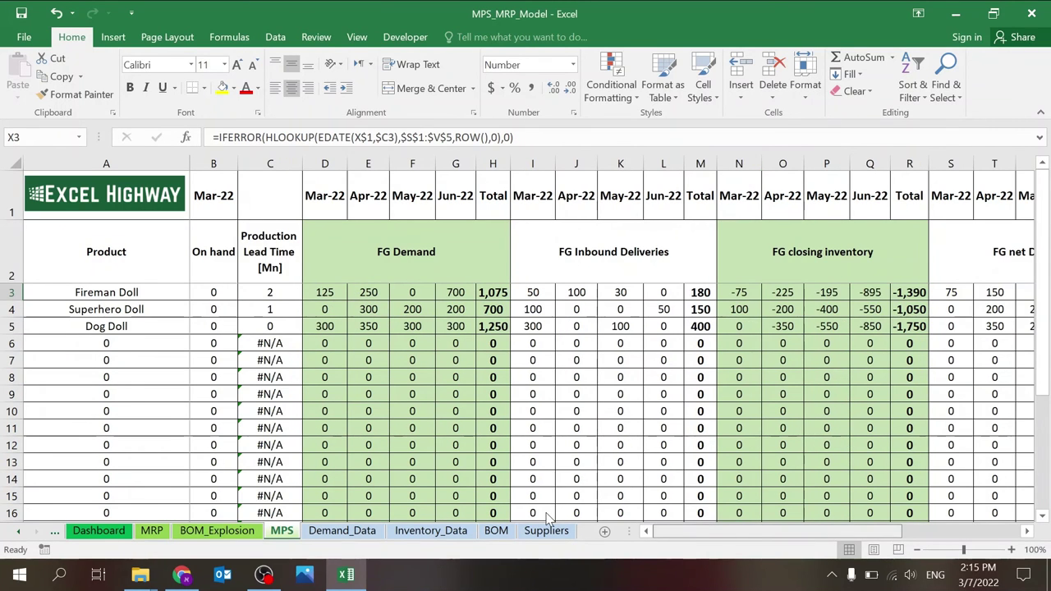
Return to MRP and review the Head row's gross requirement, RM Inbound Deliveries, On hand and Lead Time formulas
{"action": "left_click", "coordinate": [151, 535]}
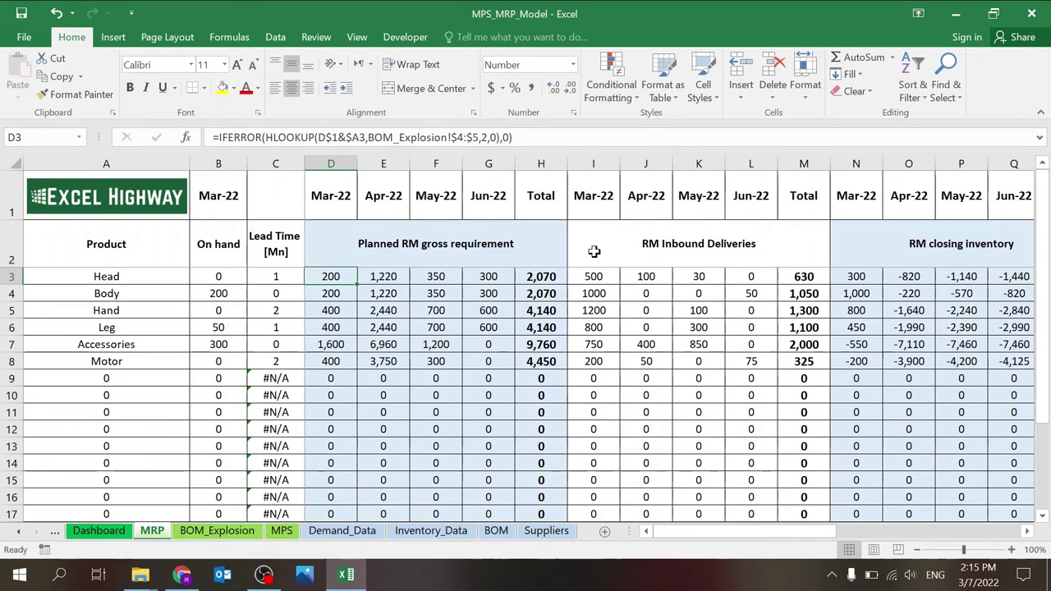
{"action": "left_click", "coordinate": [593, 276]}
{"action": "left_click", "coordinate": [656, 278]}
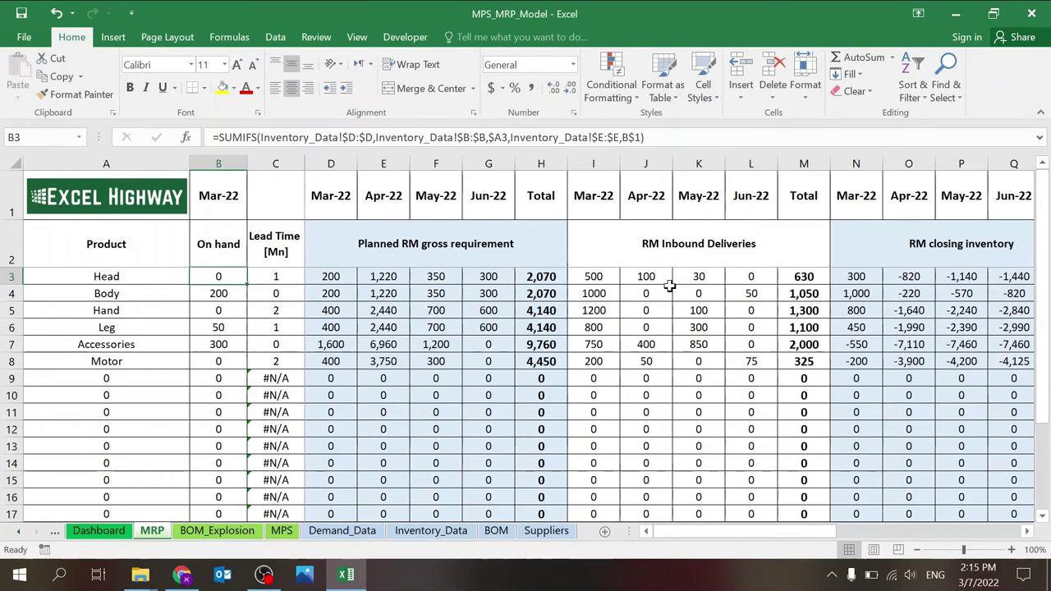
{"action": "left_click", "coordinate": [680, 278]}
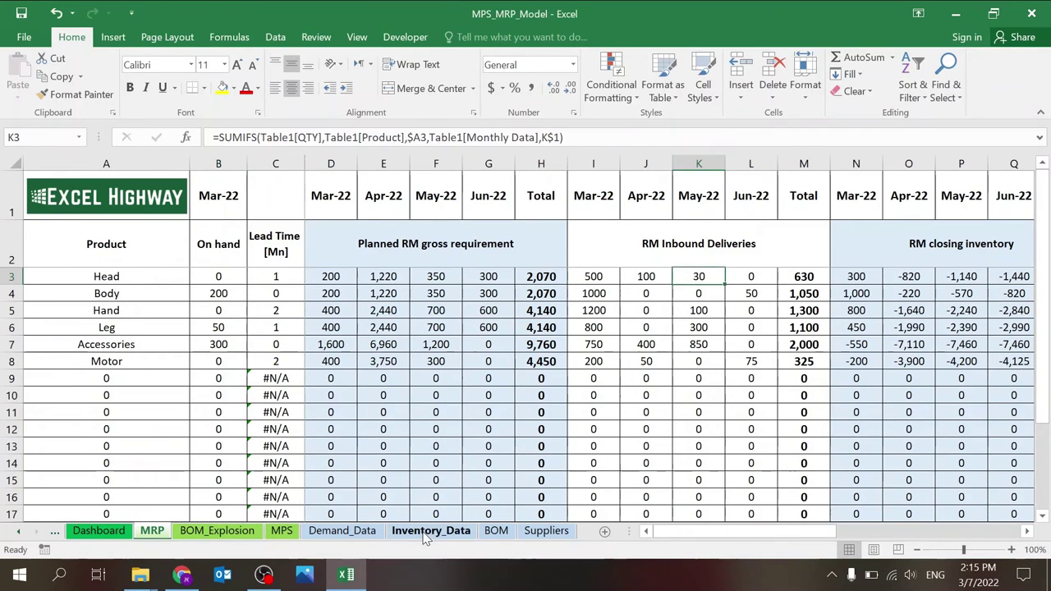
{"action": "left_click", "coordinate": [279, 288]}
{"action": "left_click", "coordinate": [276, 277]}
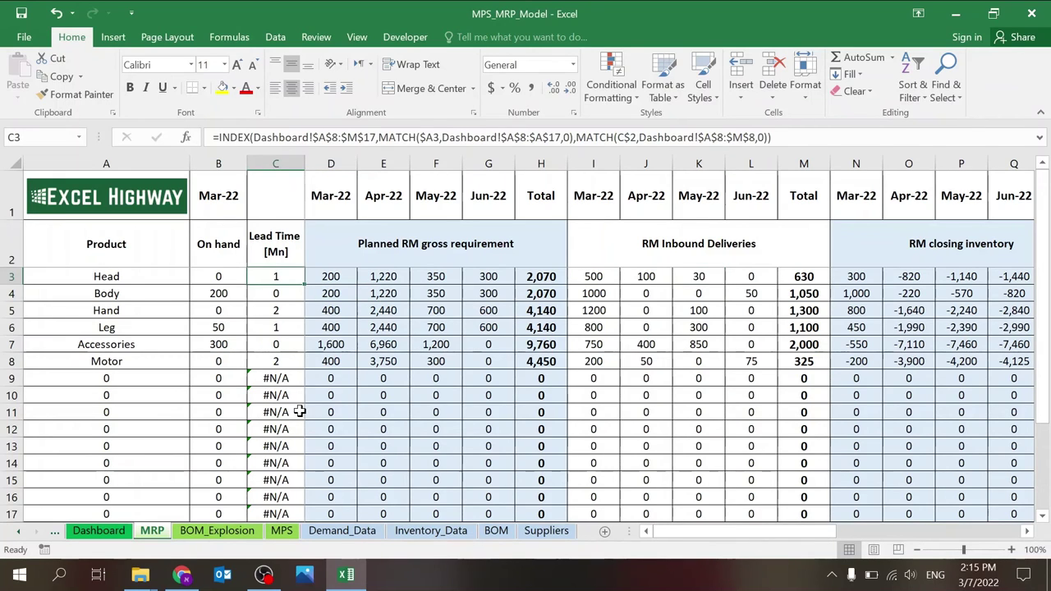
Review the Body row's RM closing inventory formula and its May-22 RM net Demand formula on MRP
{"action": "scroll", "coordinate": [743, 501], "scroll_direction": "right", "scroll_amount": 1}
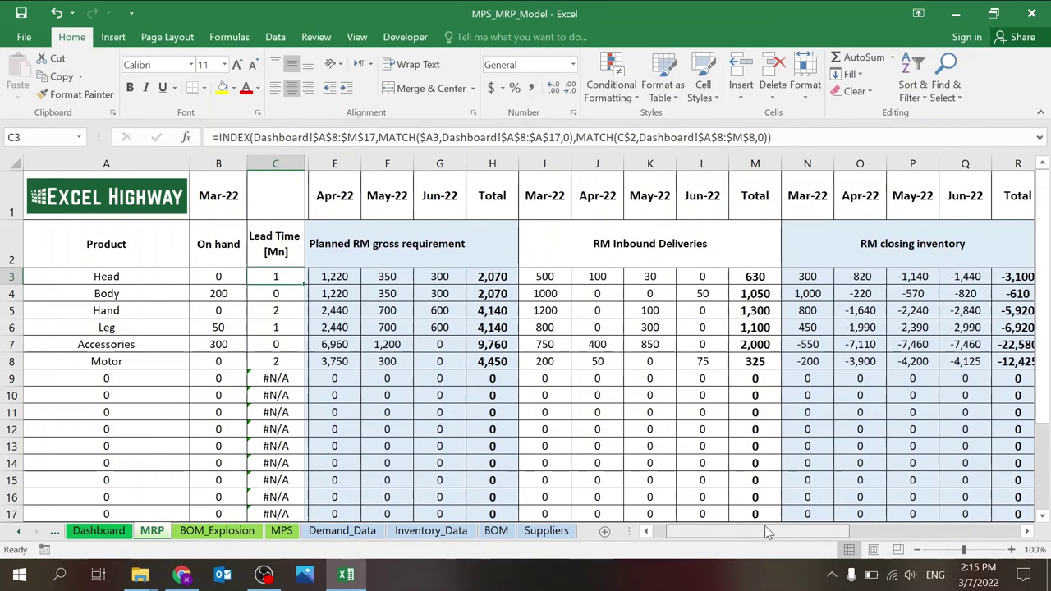
{"action": "scroll", "coordinate": [825, 419], "scroll_direction": "right", "scroll_amount": 7}
{"action": "scroll", "coordinate": [825, 419], "scroll_direction": "right", "scroll_amount": 1}
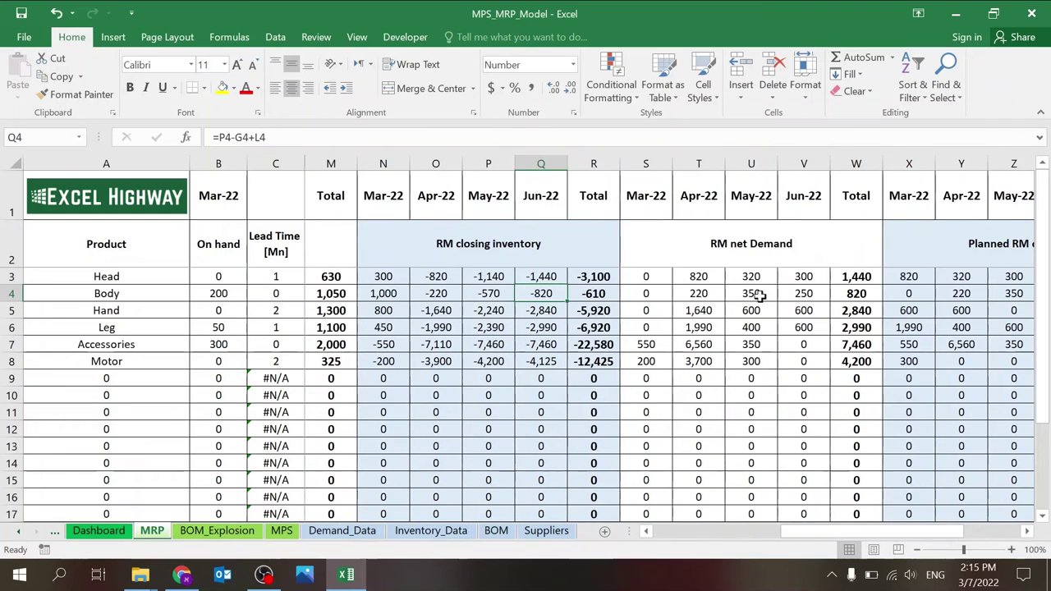
{"action": "left_click", "coordinate": [750, 293]}
{"action": "scroll", "coordinate": [788, 460], "scroll_direction": "right", "scroll_amount": 4}
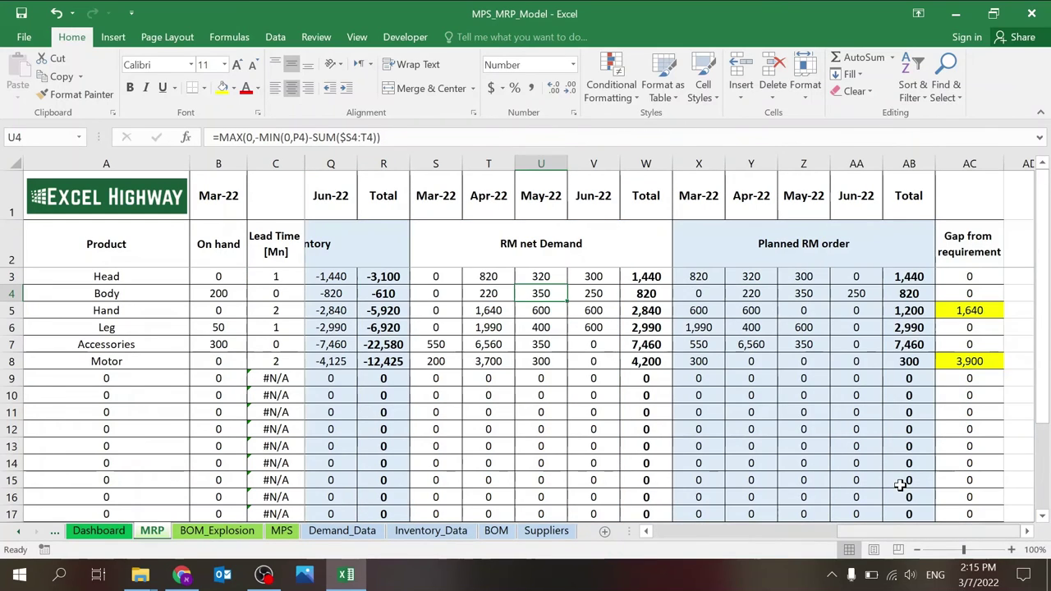
Check the Planned RM order formulas for Head and Hand and the Motor row's Gap from requirement on MRP
{"action": "left_click", "coordinate": [704, 277]}
{"action": "left_click", "coordinate": [799, 310]}
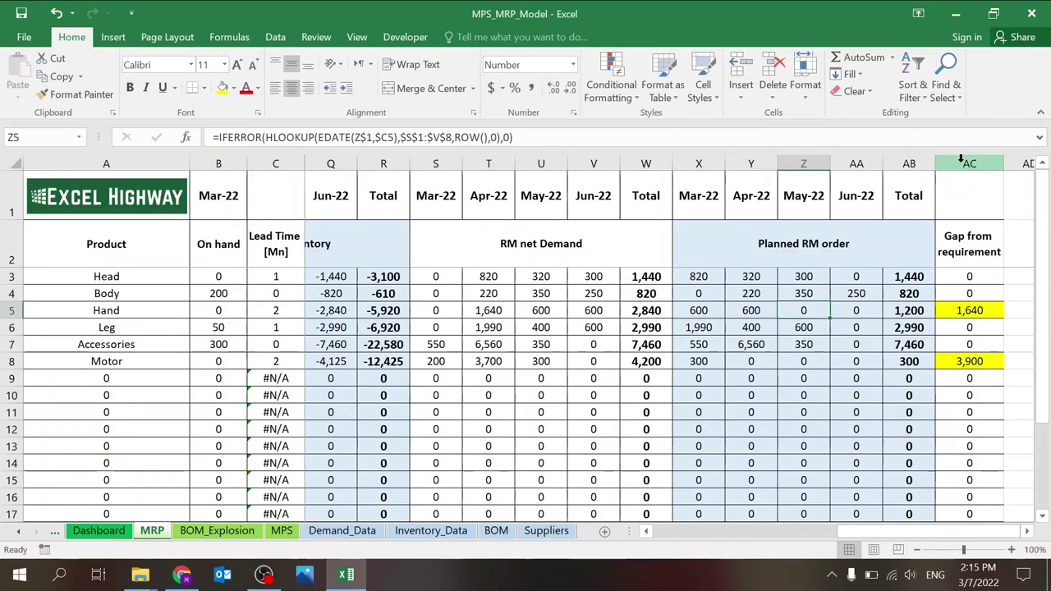
{"action": "left_click", "coordinate": [966, 361]}
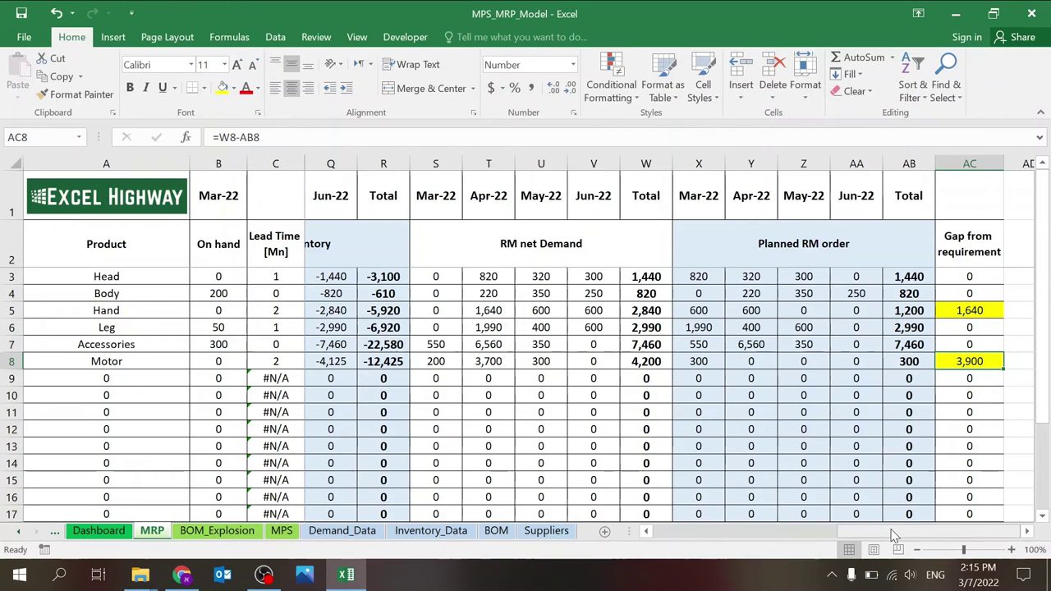
{"action": "left_click_drag", "start_coordinate": [891, 534], "coordinate": [66, 535]}
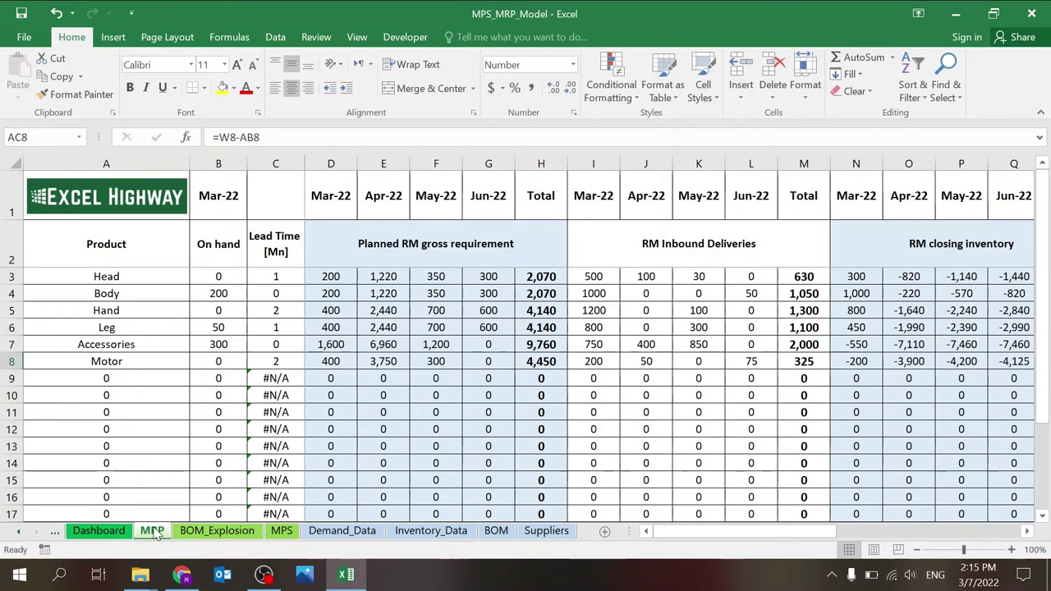
Examine the Dashboard's Date cell, look over the MPS, MRP and Demand_Data sheets, and return to the Dashboard
{"action": "left_click", "coordinate": [114, 531]}
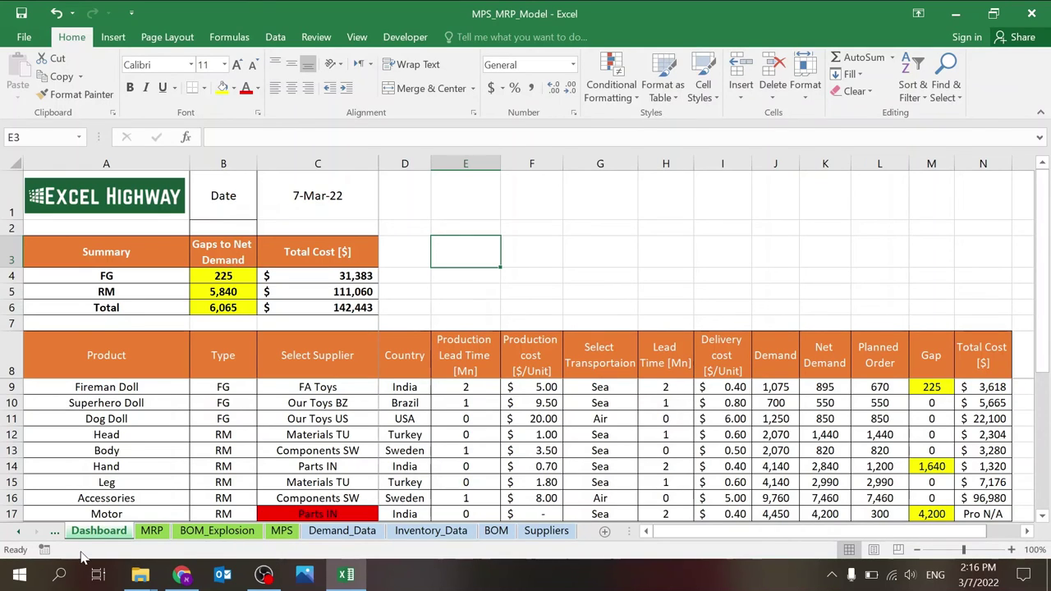
{"action": "left_click", "coordinate": [332, 199]}
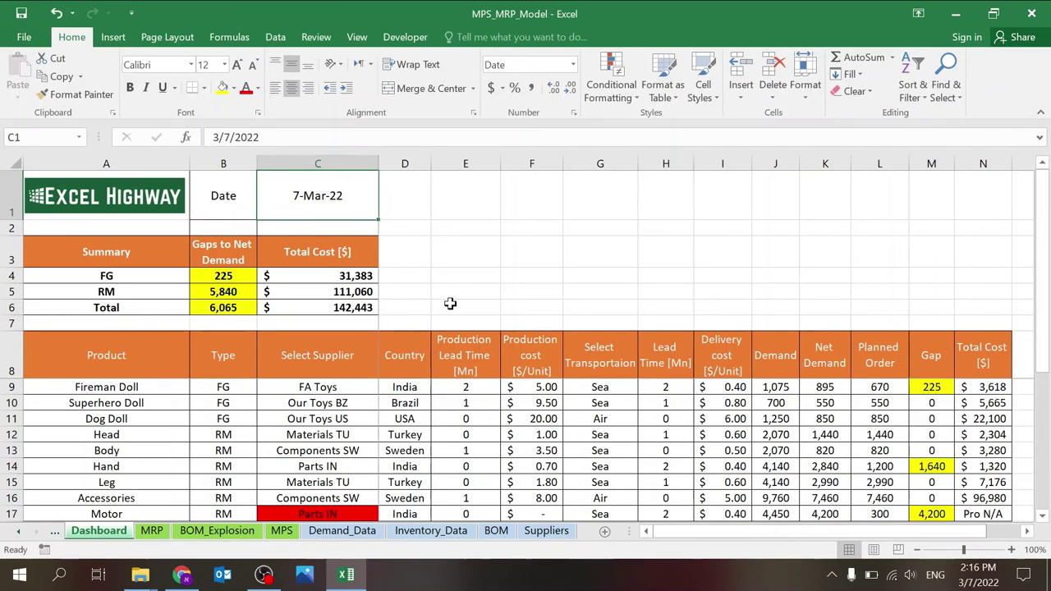
{"action": "left_click", "coordinate": [279, 535]}
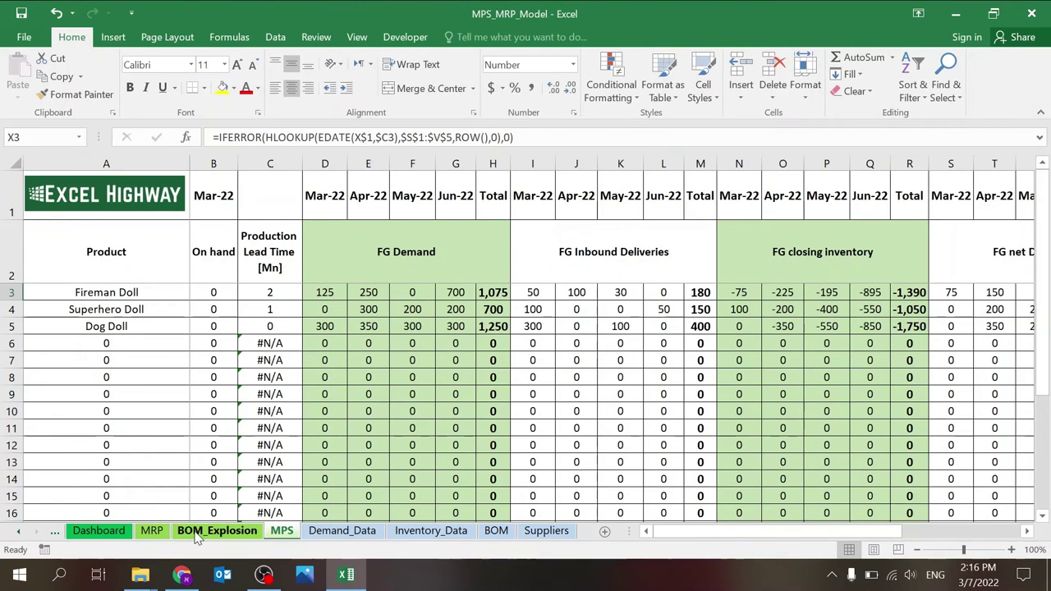
{"action": "left_click", "coordinate": [154, 532]}
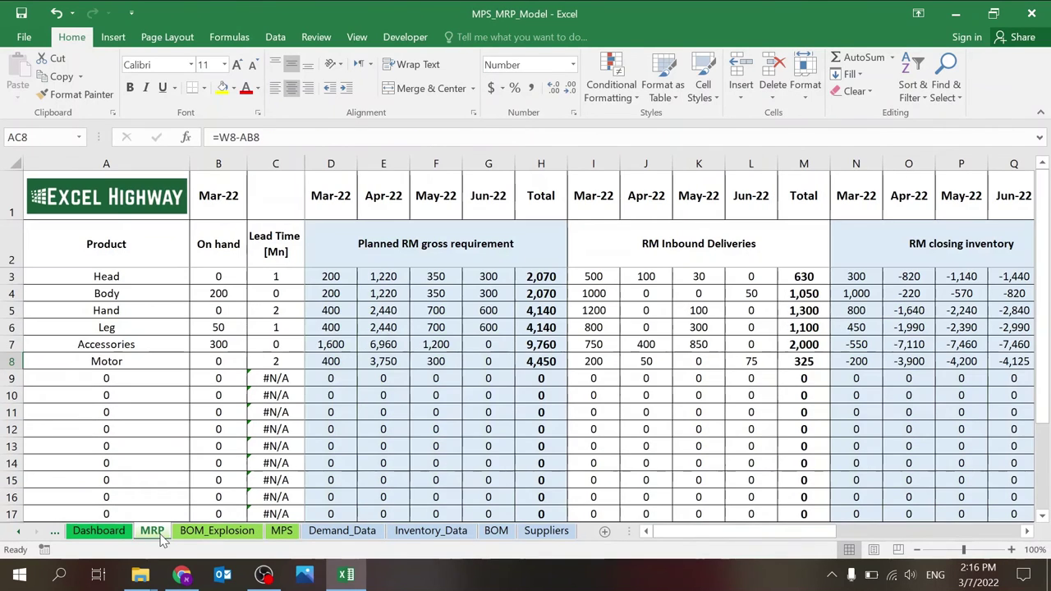
{"action": "left_click", "coordinate": [345, 532]}
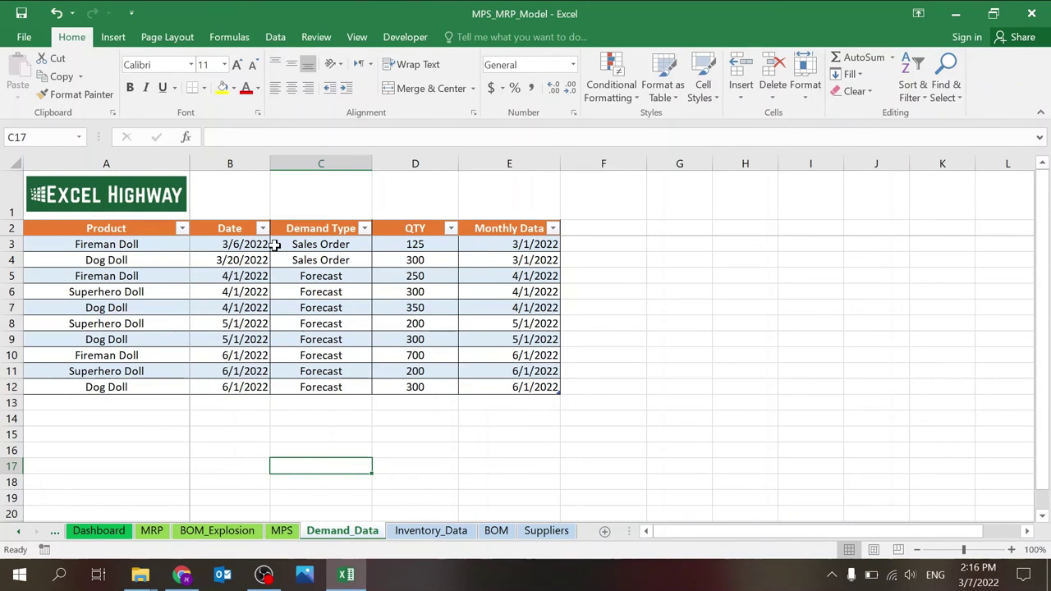
{"action": "left_click", "coordinate": [96, 532]}
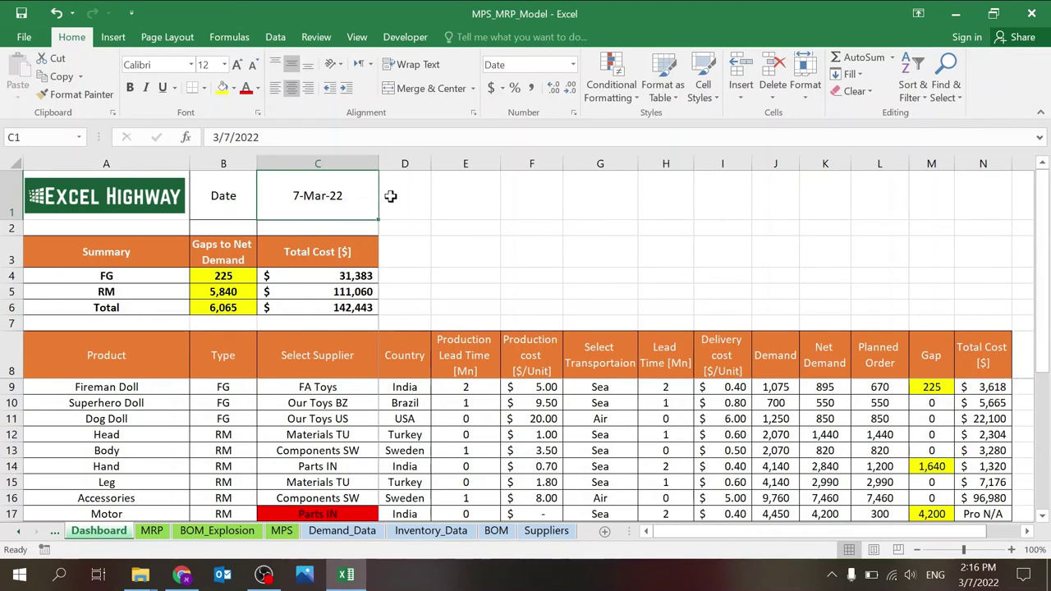
Review the Dashboard Summary's Gaps to Net Demand and FG Total Cost formulas, and select the Production Lead Time header
{"action": "left_click_drag", "start_coordinate": [106, 251], "coordinate": [328, 322]}
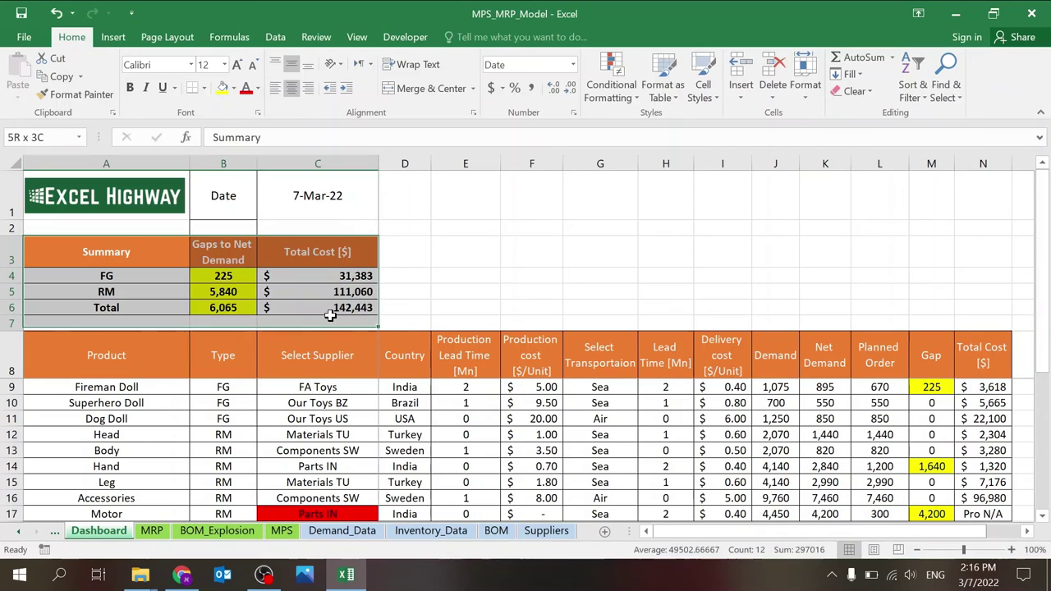
{"action": "left_click", "coordinate": [223, 291]}
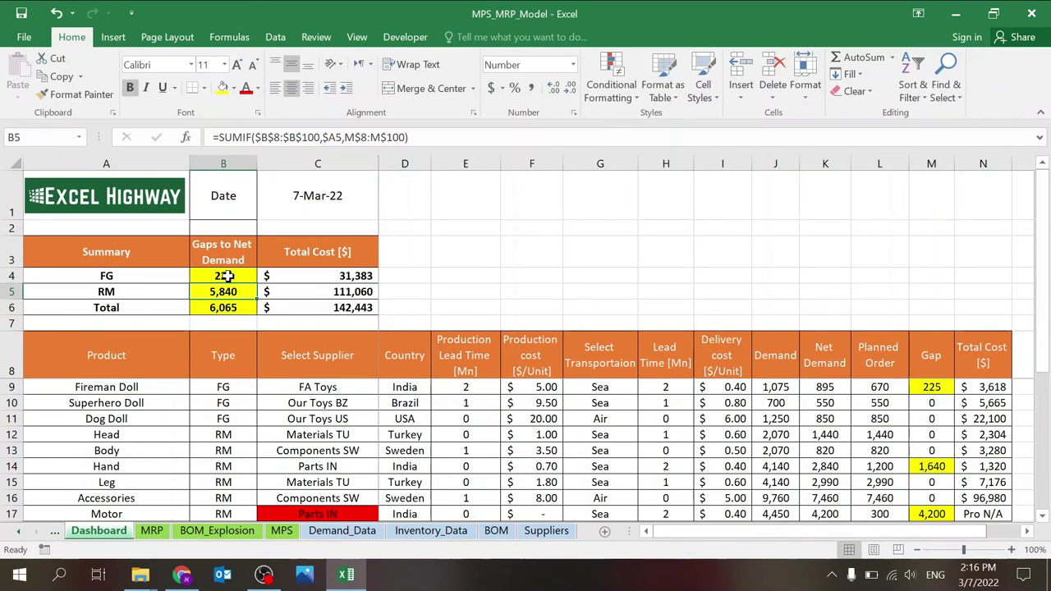
{"action": "left_click", "coordinate": [227, 276]}
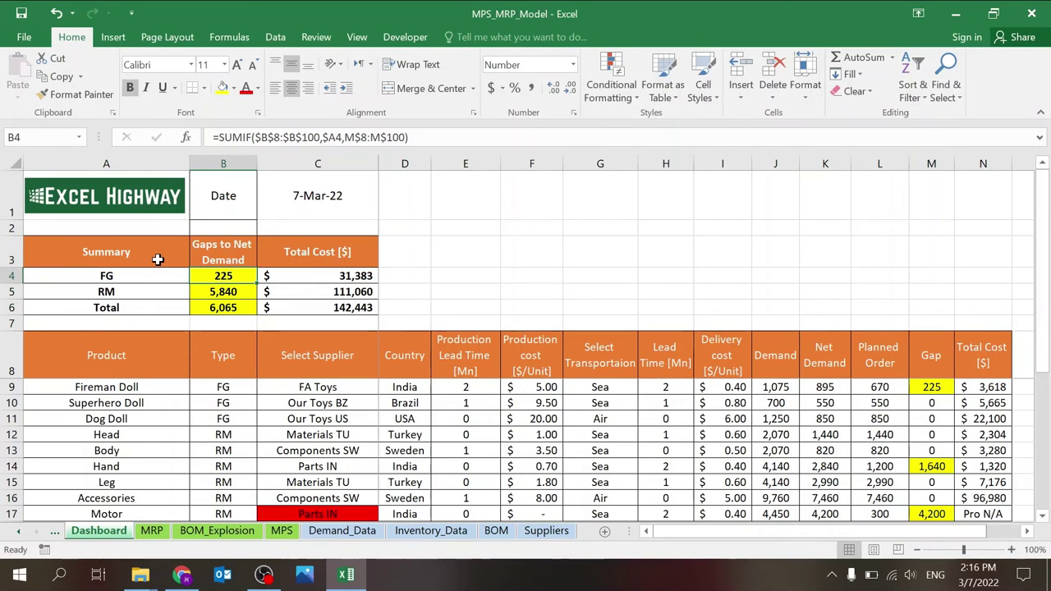
{"action": "left_click", "coordinate": [234, 293]}
{"action": "key", "text": "Down"}
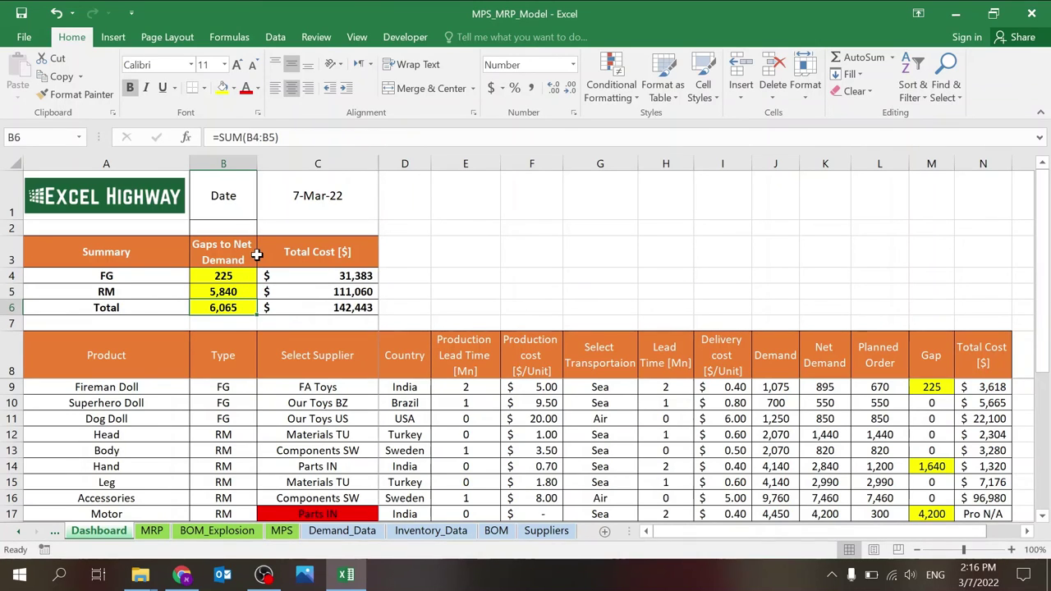
{"action": "left_click", "coordinate": [366, 279]}
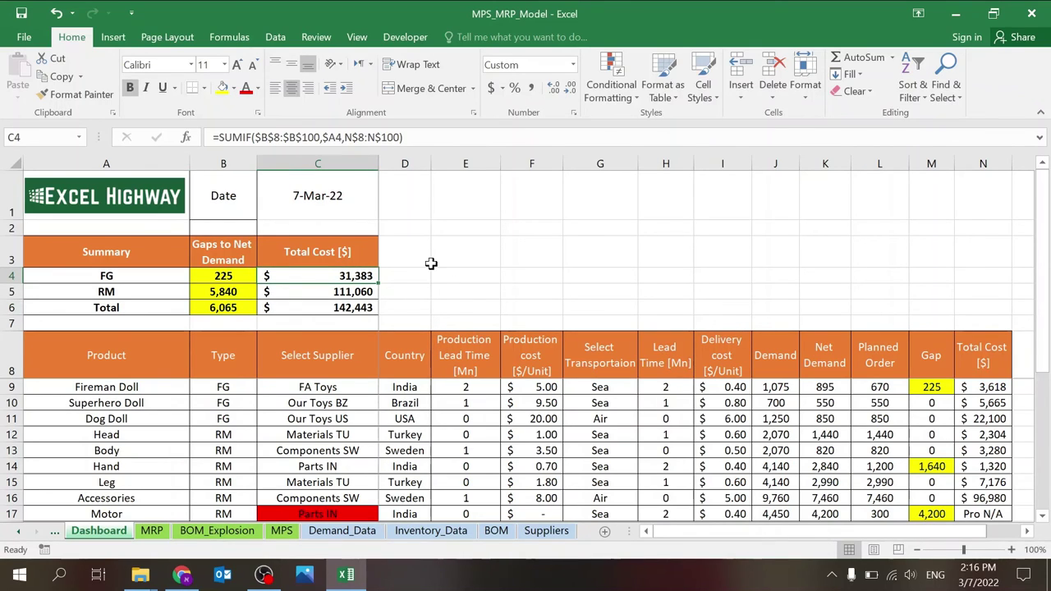
{"action": "left_click", "coordinate": [404, 274]}
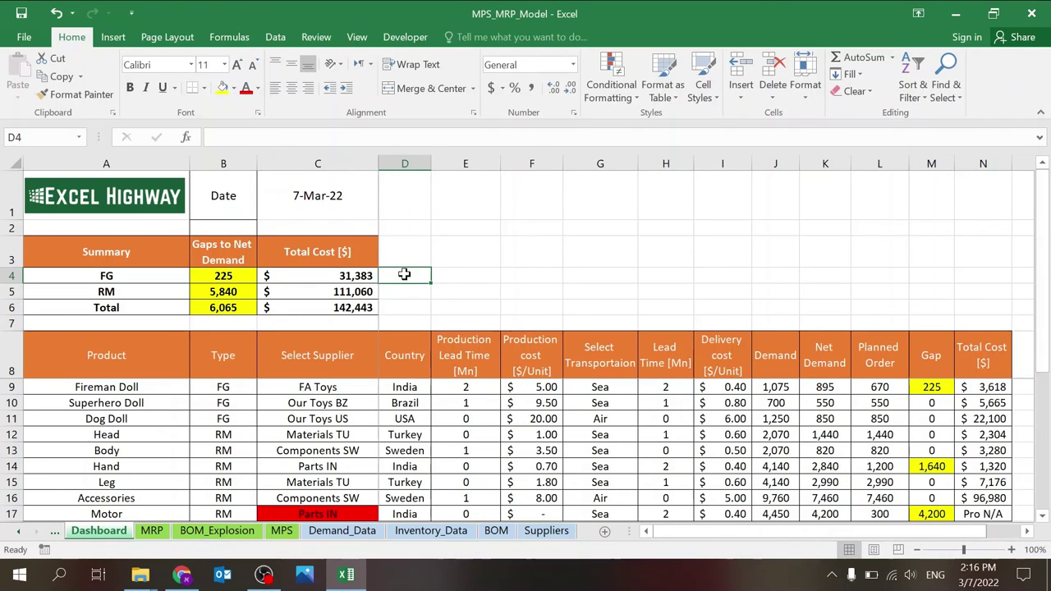
{"action": "left_click", "coordinate": [460, 354]}
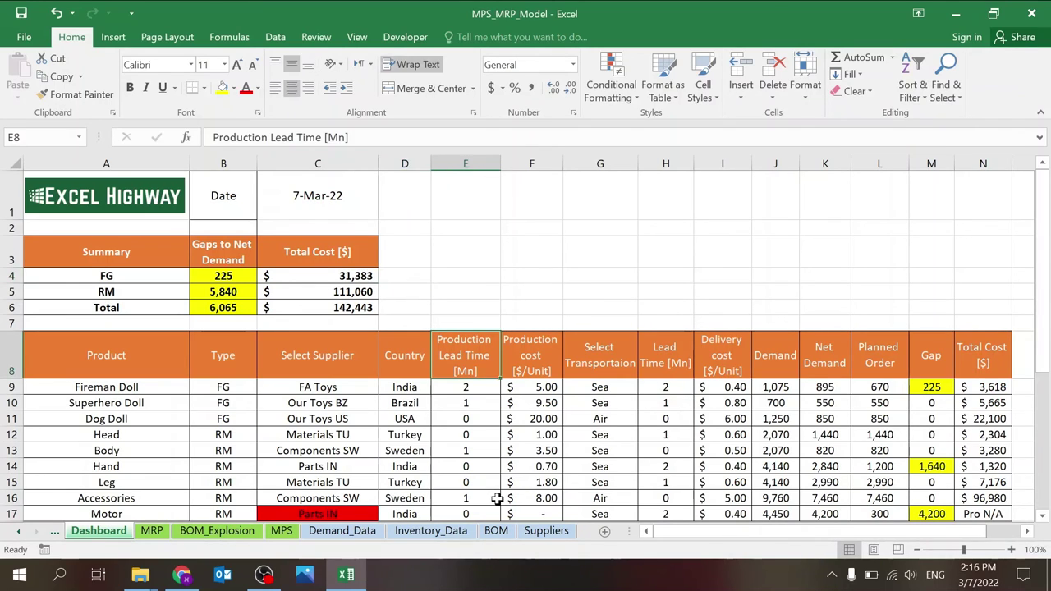
Look over the Suppliers sheet's Production cost and Delivery cost columns, and return to the Dashboard
{"action": "left_click", "coordinate": [546, 532]}
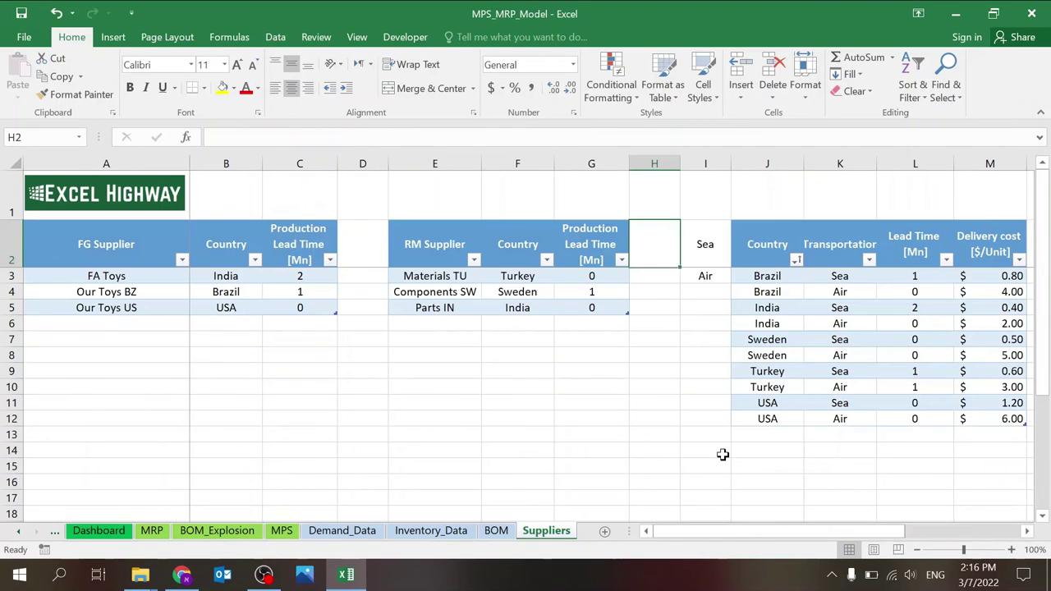
{"action": "left_click_drag", "start_coordinate": [762, 531], "coordinate": [878, 525]}
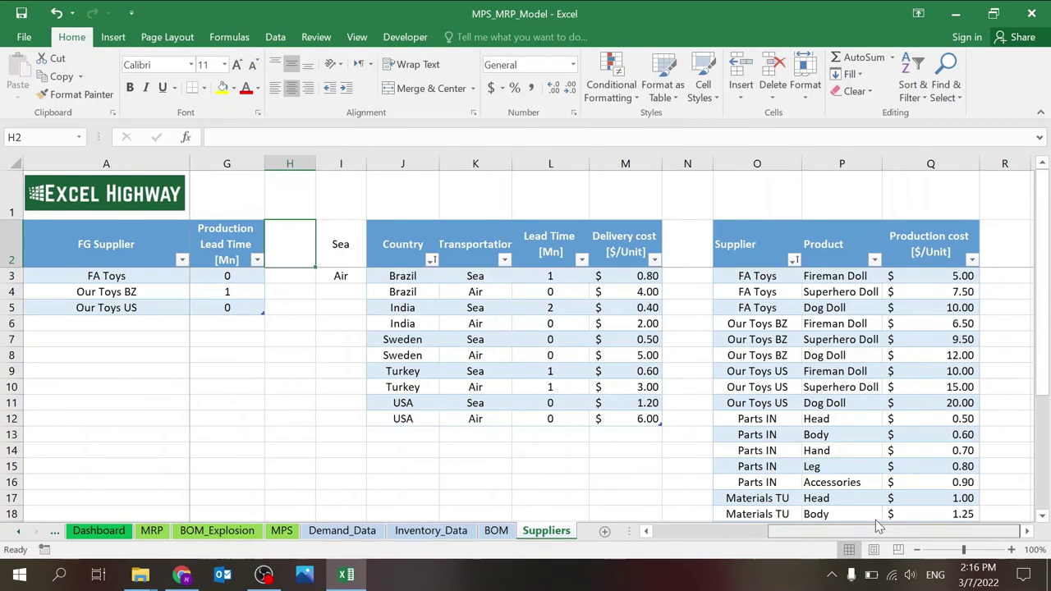
{"action": "left_click", "coordinate": [929, 164]}
{"action": "left_click", "coordinate": [624, 163]}
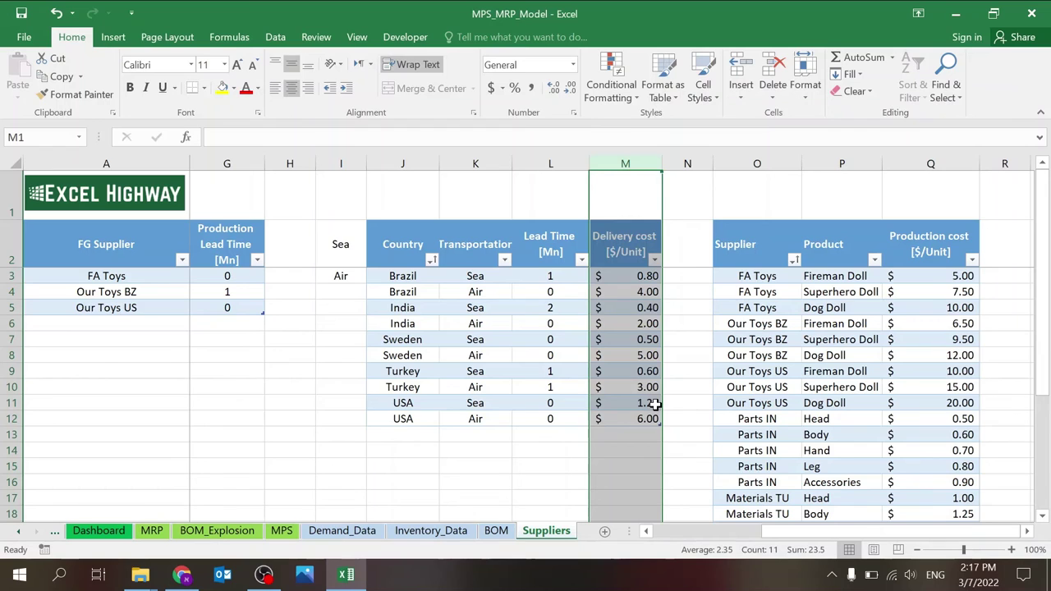
{"action": "left_click", "coordinate": [665, 466]}
{"action": "left_click_drag", "start_coordinate": [780, 531], "coordinate": [663, 535]}
{"action": "left_click", "coordinate": [98, 530]}
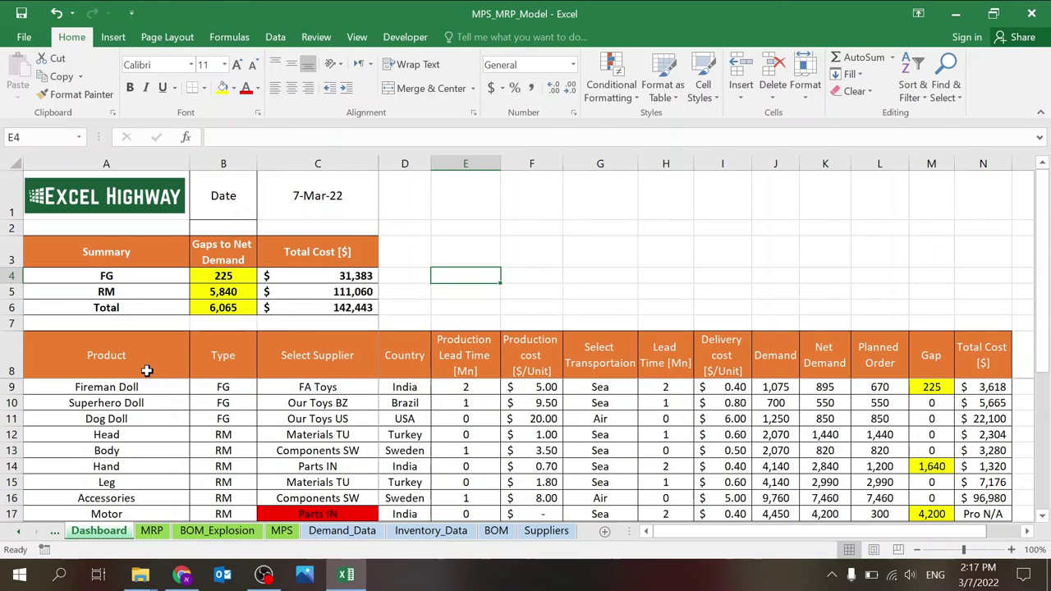
Switch the Fireman Doll's supplier on the Dashboard to Our Toys BZ and to Our Toys US
{"action": "left_click", "coordinate": [352, 389]}
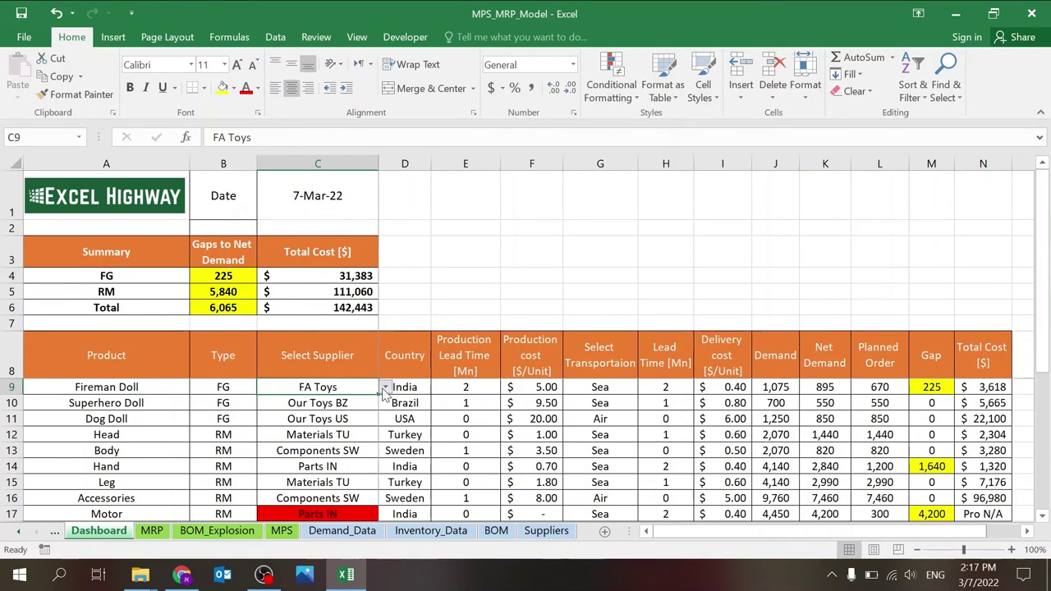
{"action": "key", "text": "alt+Down"}
{"action": "key", "text": "Down"}
{"action": "key", "text": "Return"}
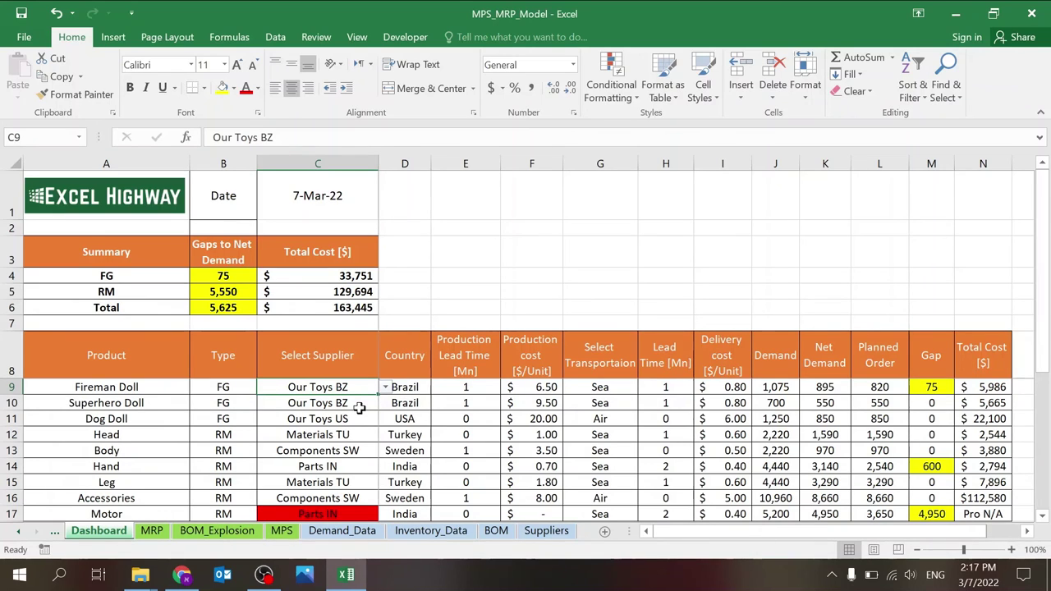
{"action": "left_click", "coordinate": [386, 389]}
{"action": "left_click", "coordinate": [310, 424]}
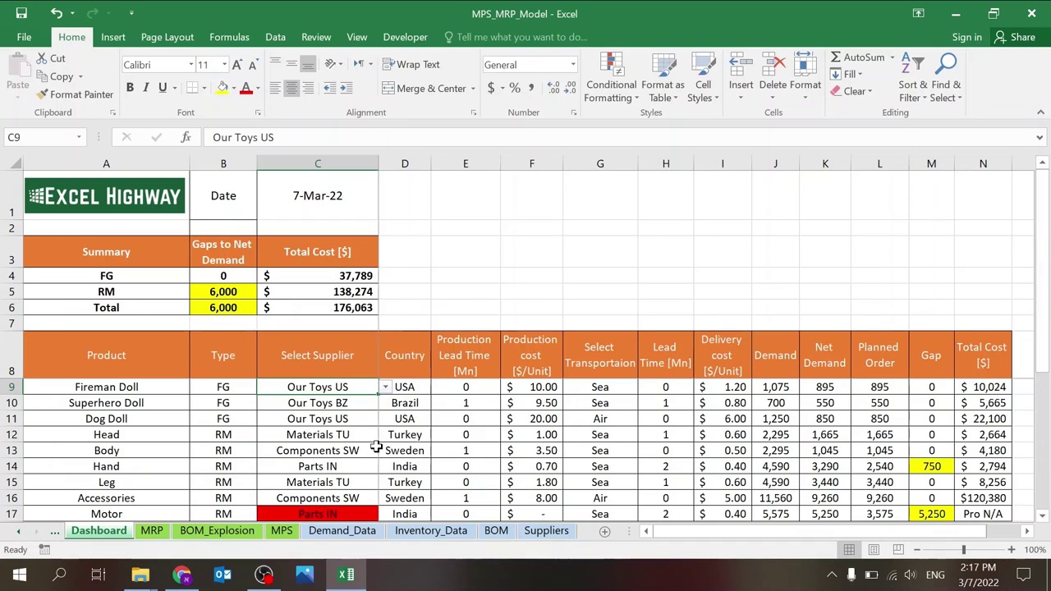
Try Materials TU and Components SW as the Hand's supplier, and settle on Materials TU
{"action": "left_click", "coordinate": [332, 465]}
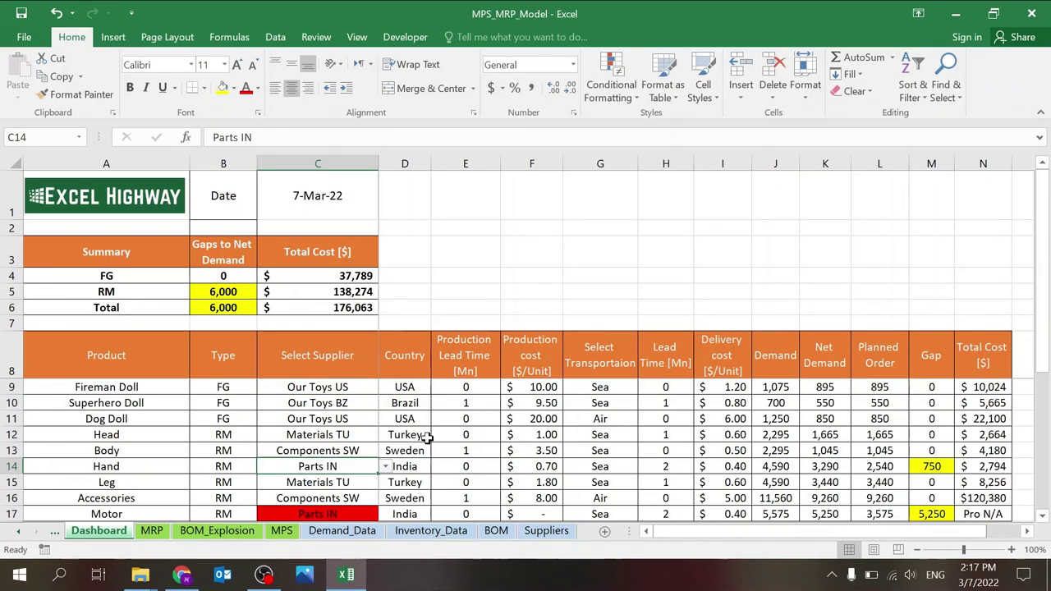
{"action": "left_click", "coordinate": [384, 466]}
{"action": "left_click", "coordinate": [328, 480]}
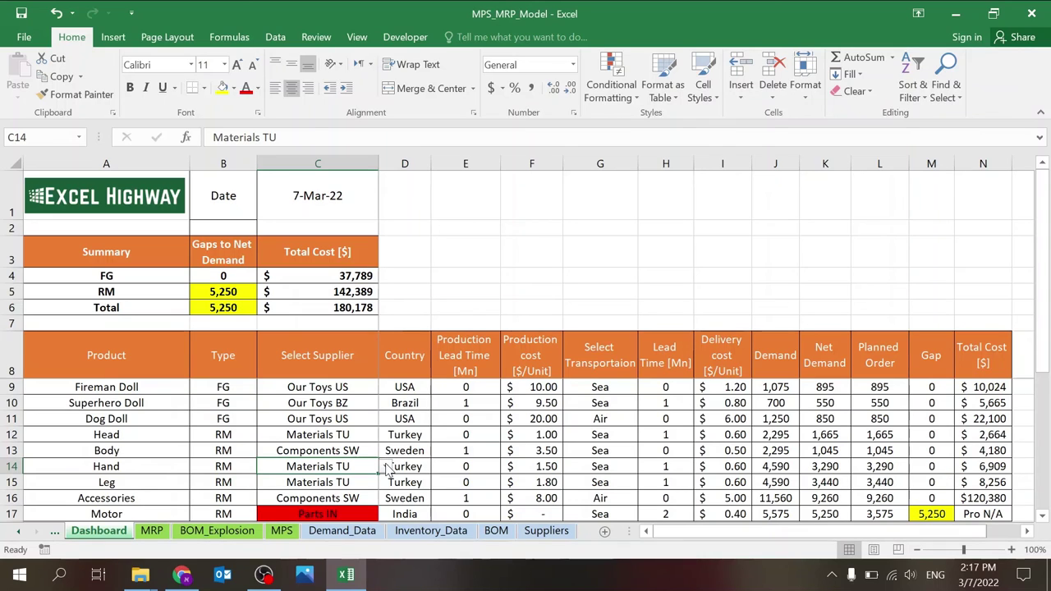
{"action": "left_click", "coordinate": [384, 466]}
{"action": "left_click", "coordinate": [389, 476]}
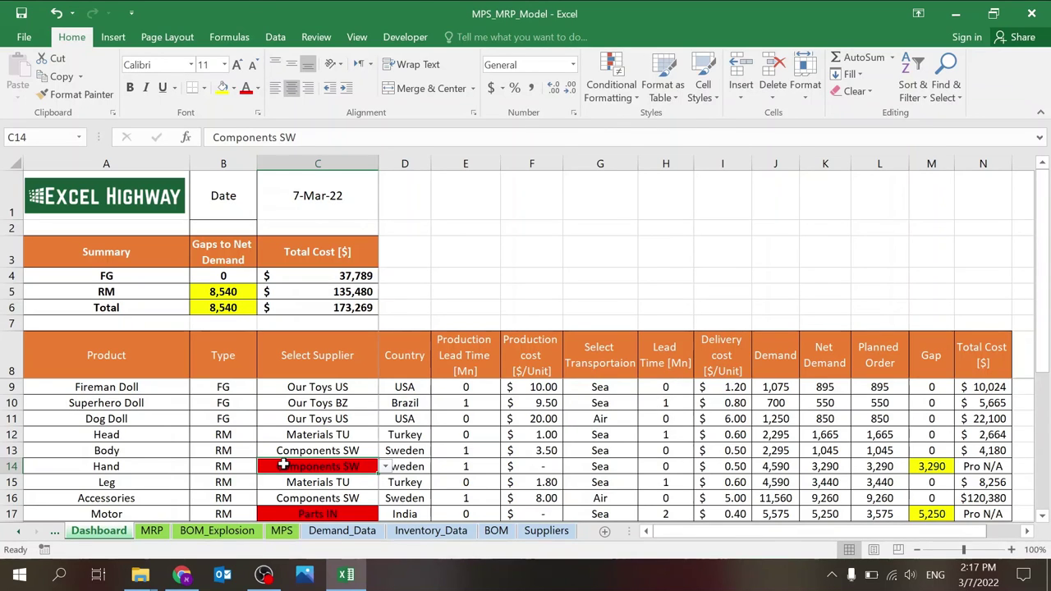
{"action": "left_click", "coordinate": [385, 467]}
{"action": "left_click", "coordinate": [359, 482]}
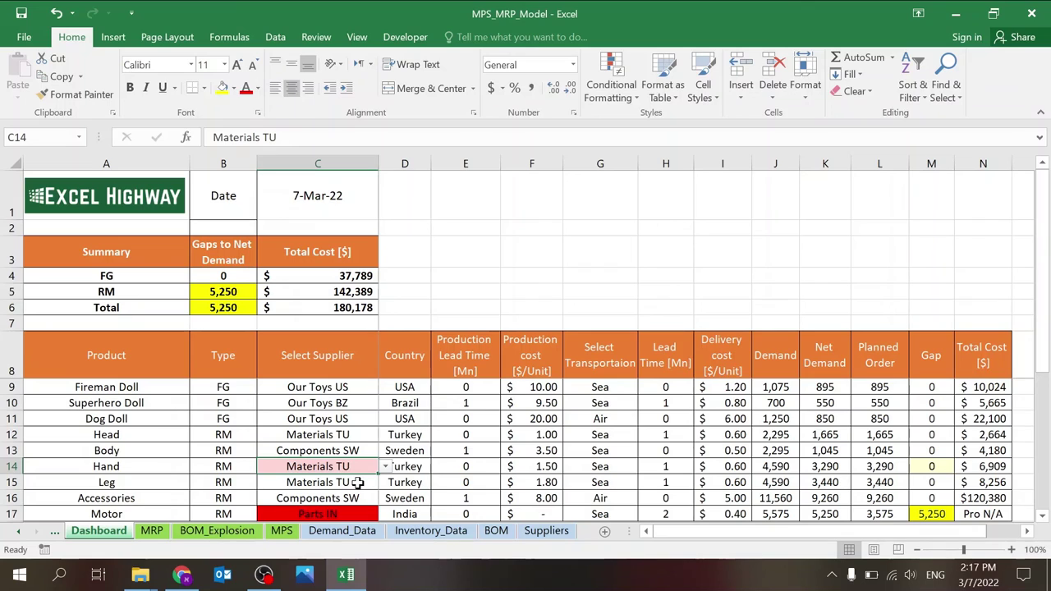
Set the Fireman Doll's supplier back to FA Toys
{"action": "left_click", "coordinate": [607, 391]}
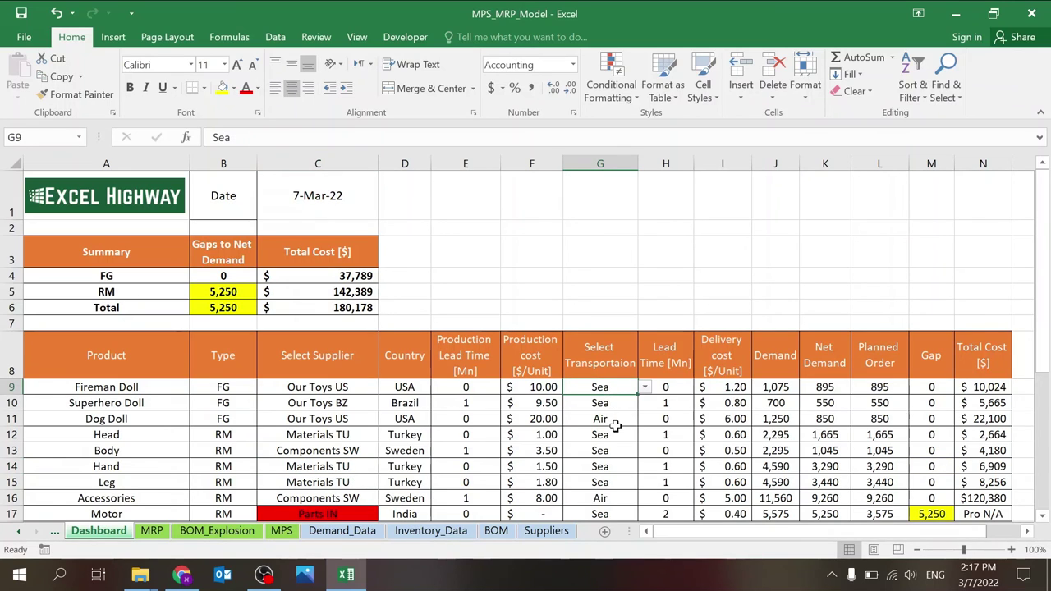
{"action": "left_click", "coordinate": [366, 388]}
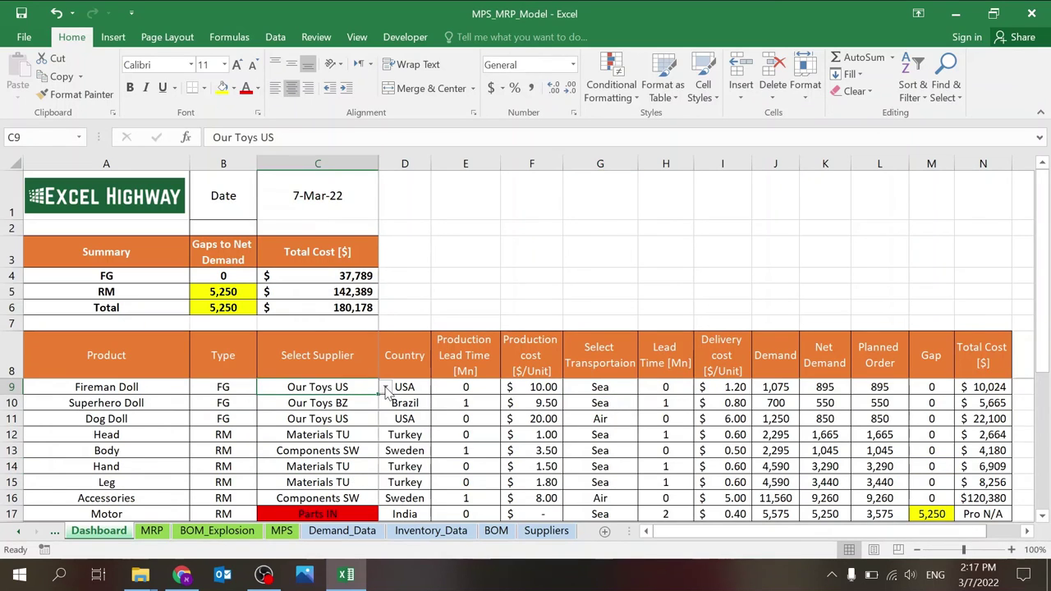
{"action": "left_click", "coordinate": [385, 388]}
{"action": "left_click", "coordinate": [332, 410]}
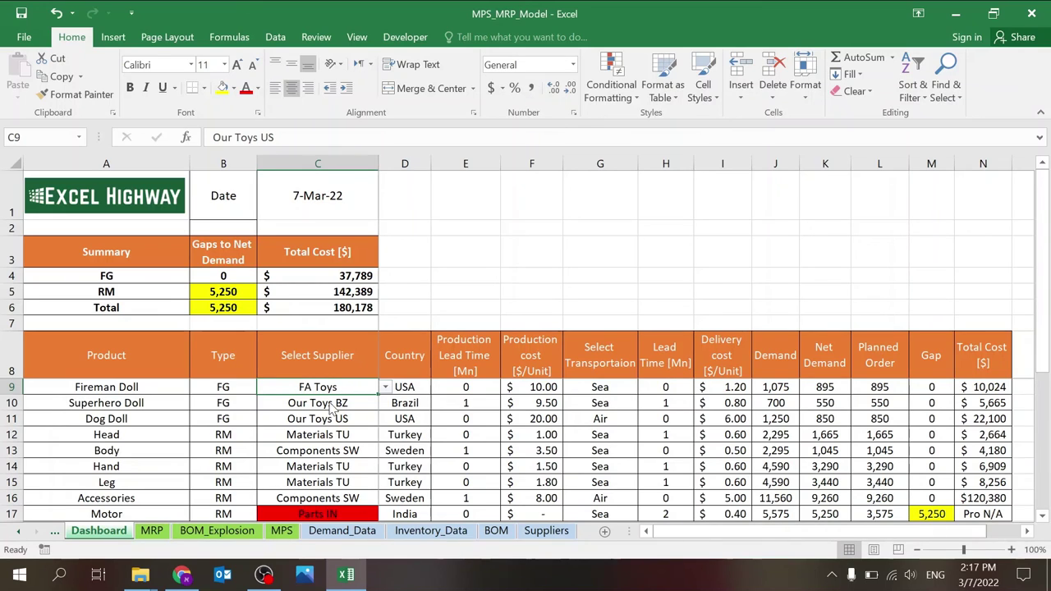
Switch the Fireman Doll's transportation to Air and back to Sea
{"action": "left_click", "coordinate": [608, 387]}
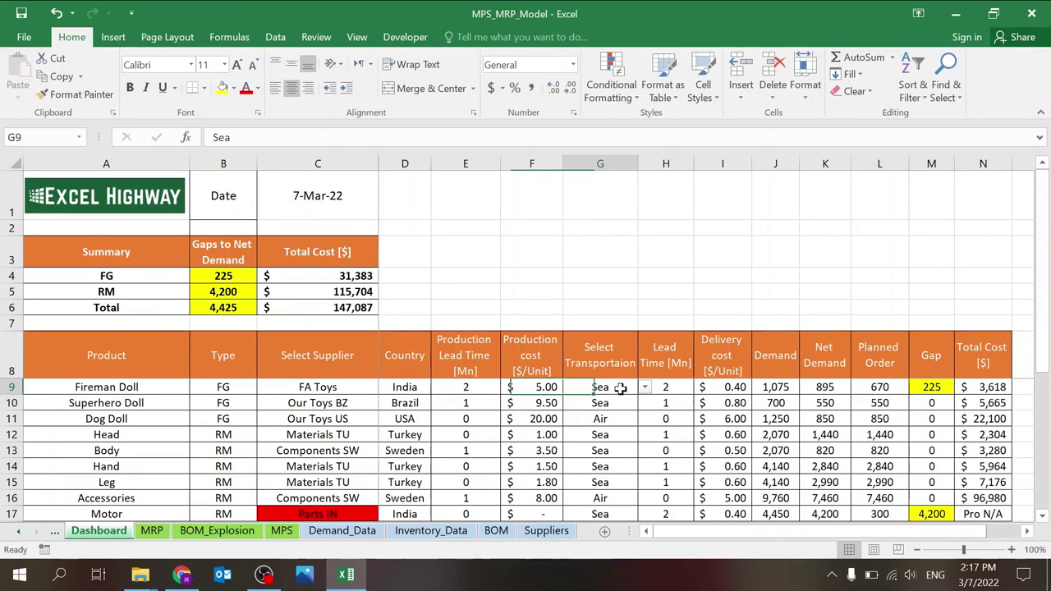
{"action": "left_click", "coordinate": [645, 387]}
{"action": "left_click", "coordinate": [602, 417]}
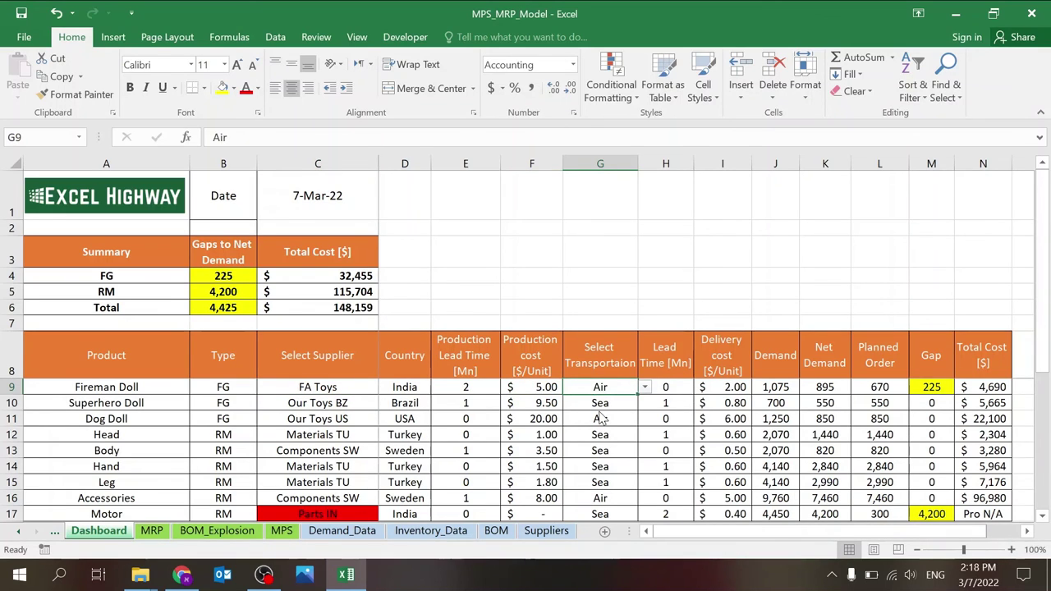
{"action": "left_click", "coordinate": [646, 387]}
{"action": "left_click", "coordinate": [602, 403]}
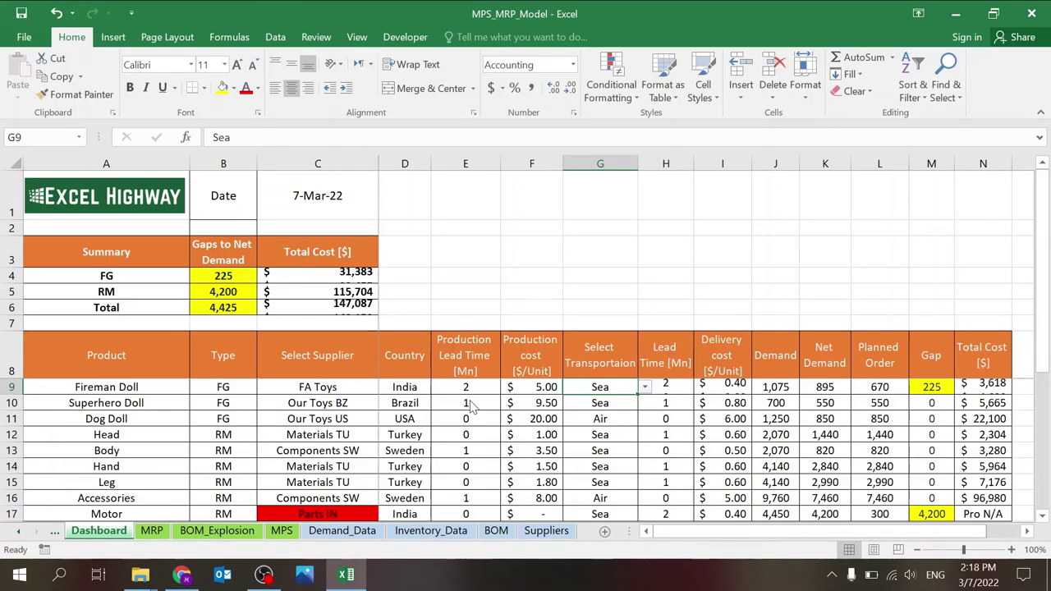
Try Our Toys BZ as the Fireman Doll's supplier, and set it to Our Toys US
{"action": "left_click", "coordinate": [371, 388]}
{"action": "left_click", "coordinate": [385, 387]}
{"action": "left_click", "coordinate": [355, 414]}
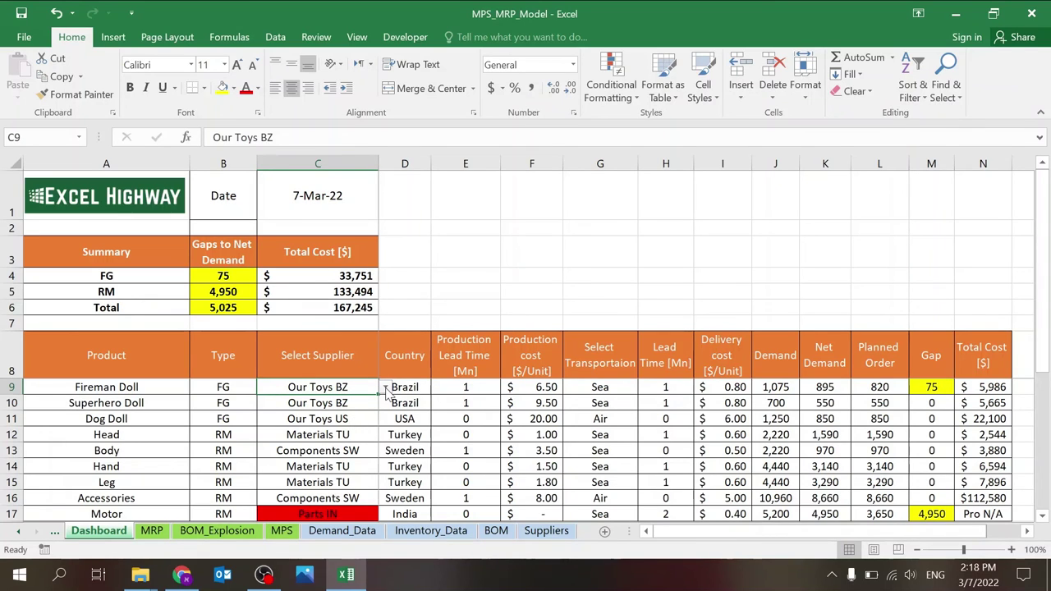
{"action": "left_click", "coordinate": [386, 392]}
{"action": "left_click", "coordinate": [340, 428]}
{"action": "left_click", "coordinate": [340, 429]}
Set the Motor's supplier to Components SW in the Dashboard table
{"action": "key", "text": "Down"}
{"action": "key", "text": "Down"}
{"action": "key", "text": "Down"}
{"action": "key", "text": "Down"}
{"action": "key", "text": "Down"}
{"action": "key", "text": "Down"}
{"action": "key", "text": "Down"}
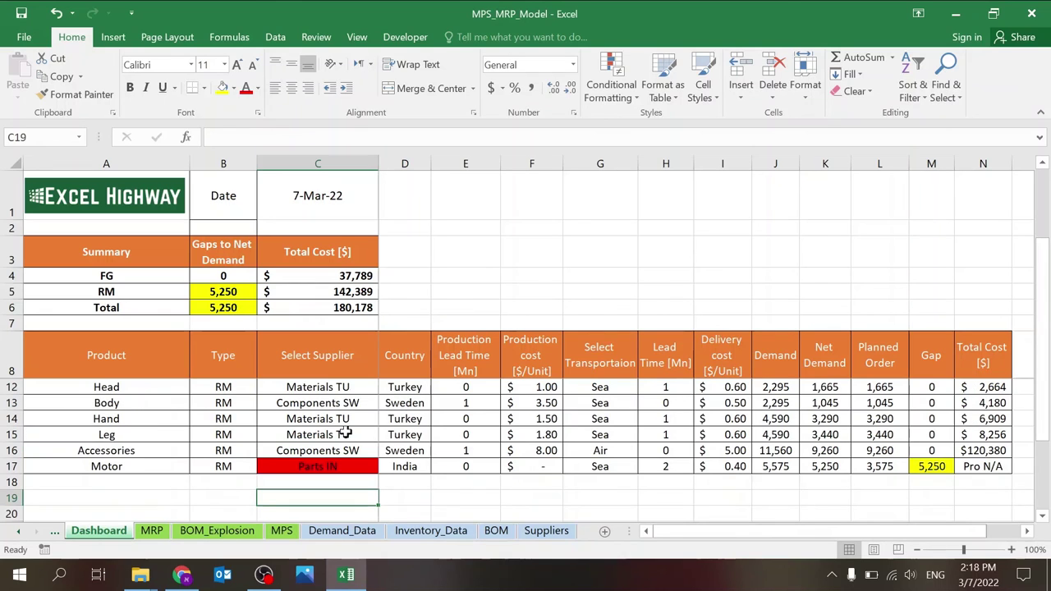
{"action": "left_click", "coordinate": [363, 467]}
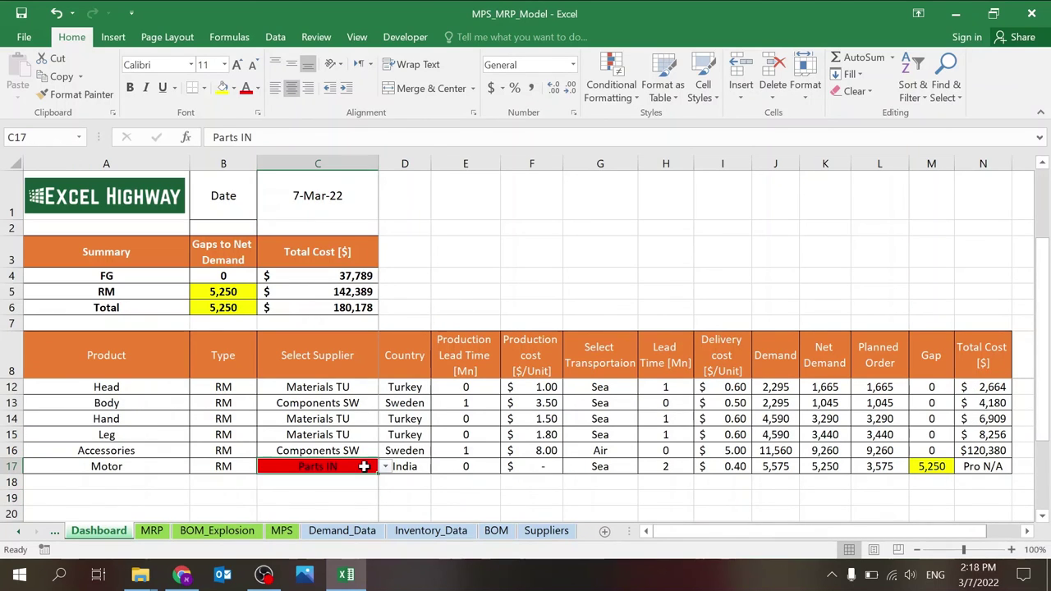
{"action": "left_click", "coordinate": [385, 467]}
{"action": "left_click", "coordinate": [326, 494]}
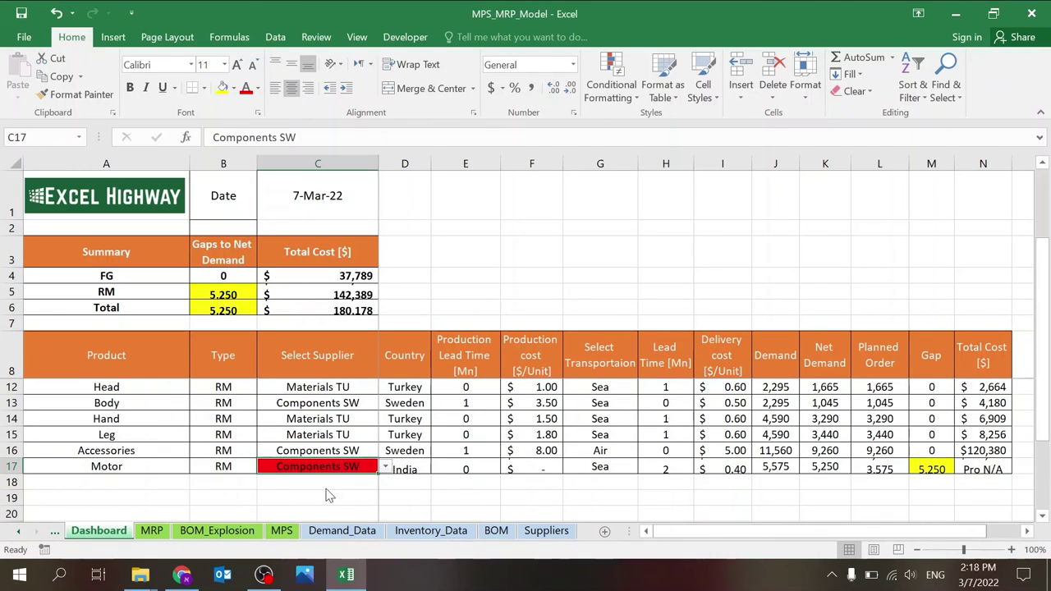
{"action": "key", "text": "Return"}
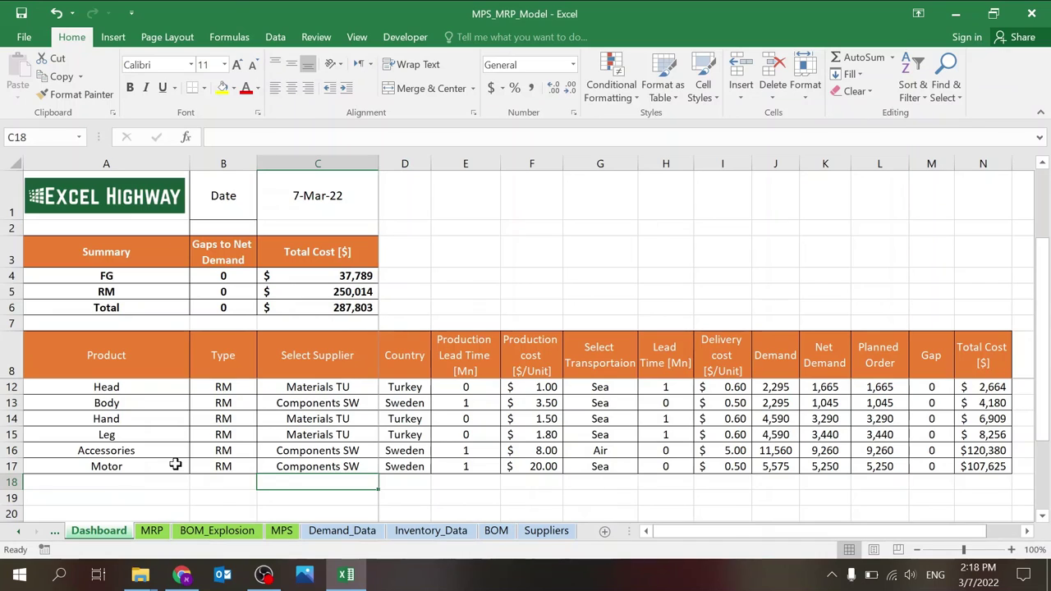
Copy the Motor row into row 18 below the table and name the new product Eyes
{"action": "left_click", "coordinate": [148, 468]}
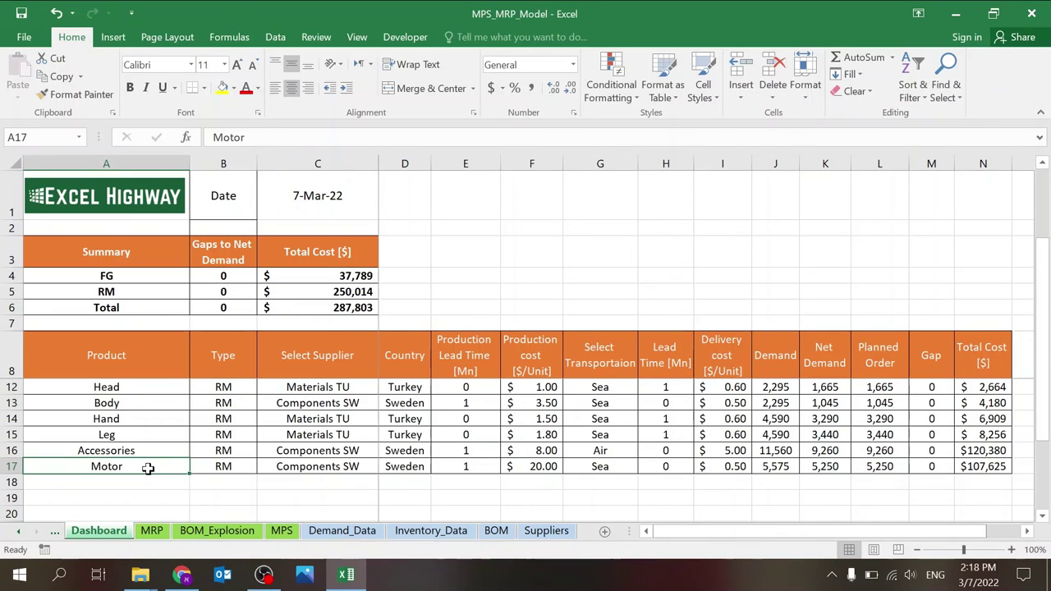
{"action": "key", "text": "ctrl+shift+Right"}
{"action": "key", "text": "ctrl+c"}
{"action": "key", "text": "Down"}
{"action": "key", "text": "ctrl+v"}
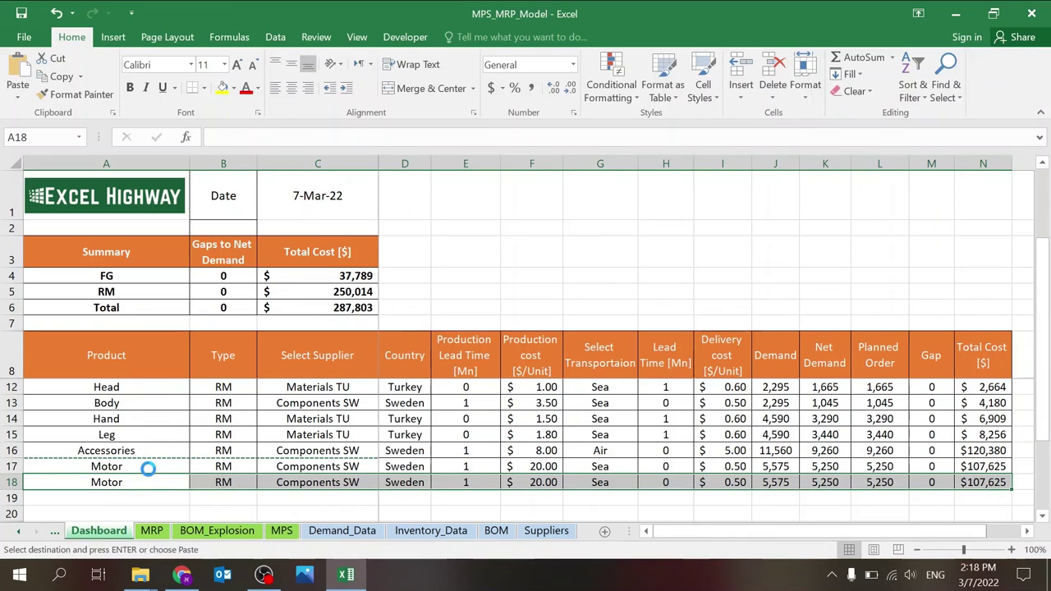
{"action": "type", "text": "Eyes"}
{"action": "key", "text": "Return"}
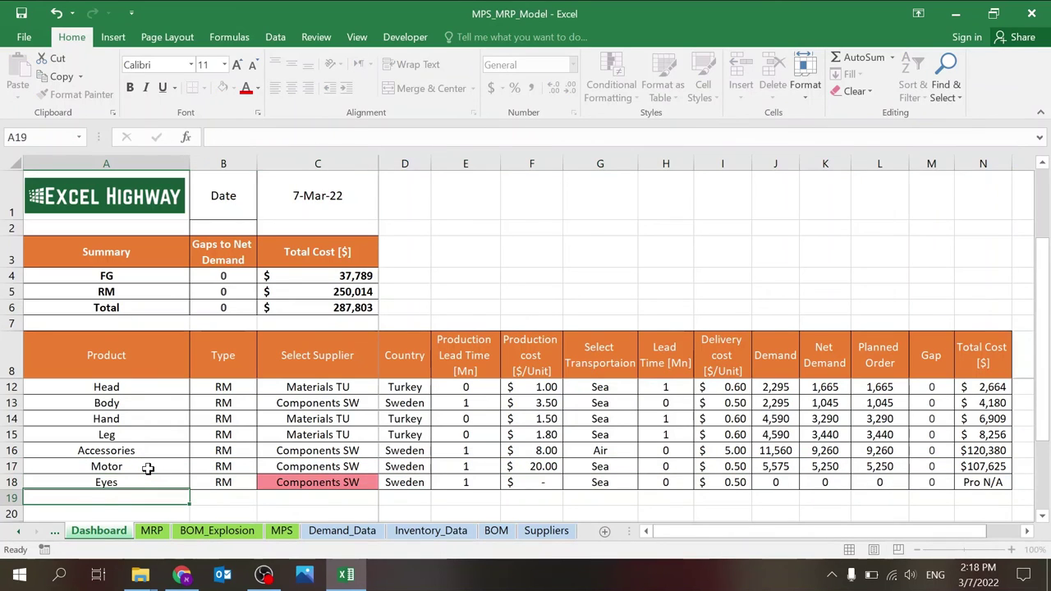
Check the Type formula in the Eyes row
{"action": "key", "text": "Up"}
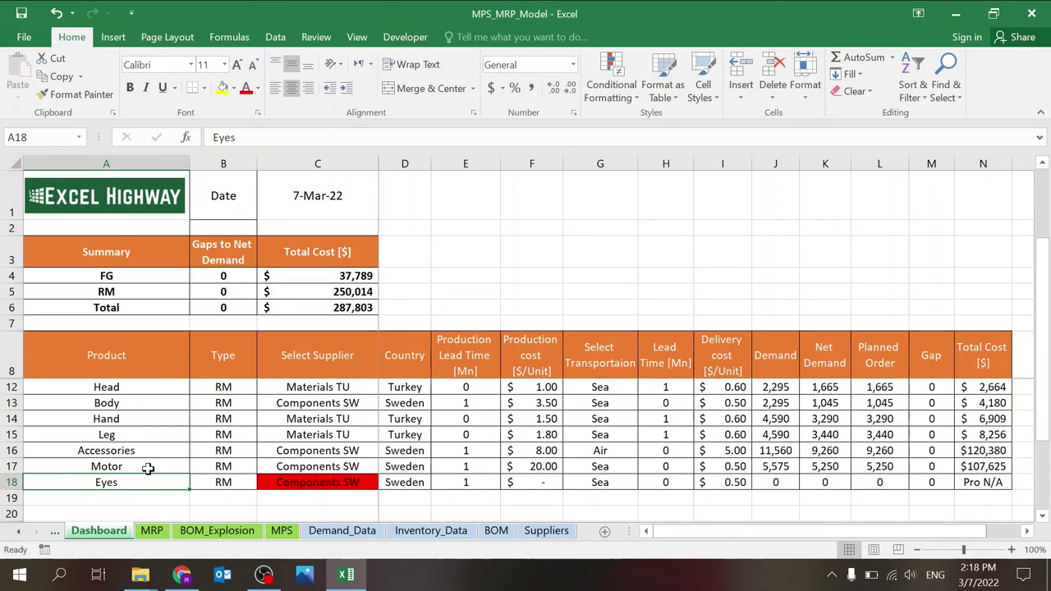
{"action": "key", "text": "Right"}
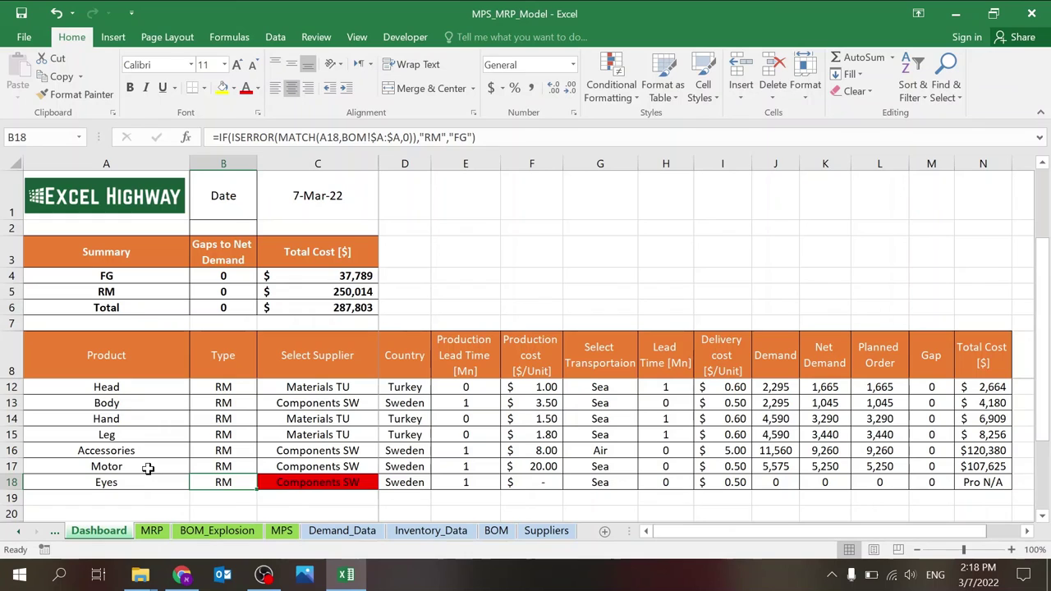
{"action": "key", "text": "Left"}
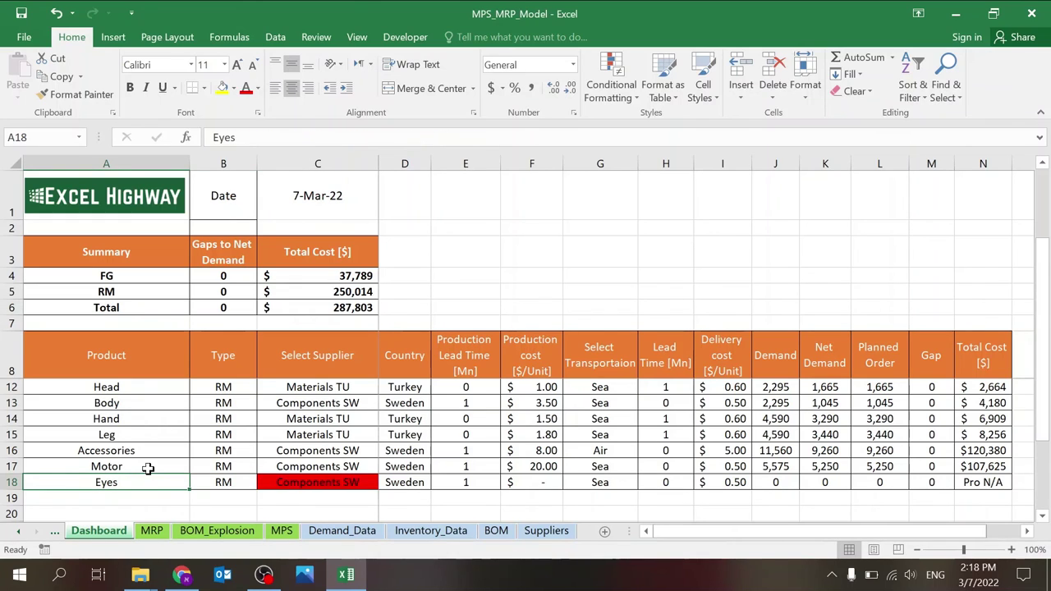
Copy the Motor row over the Eyes row
{"action": "key", "text": "Up"}
{"action": "key", "text": "shift+ctrl+Right"}
{"action": "key", "text": "ctrl+c"}
{"action": "key", "text": "Down"}
{"action": "key", "text": "ctrl+v"}
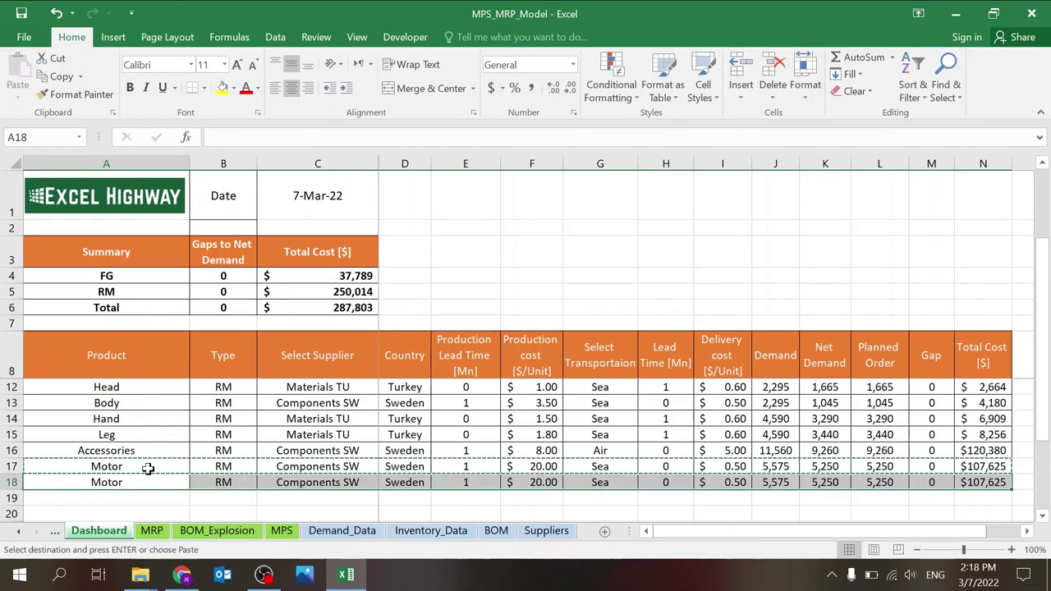
Undo the row added below Motor, and select the empty cell E3 above the table
{"action": "left_click", "coordinate": [147, 469]}
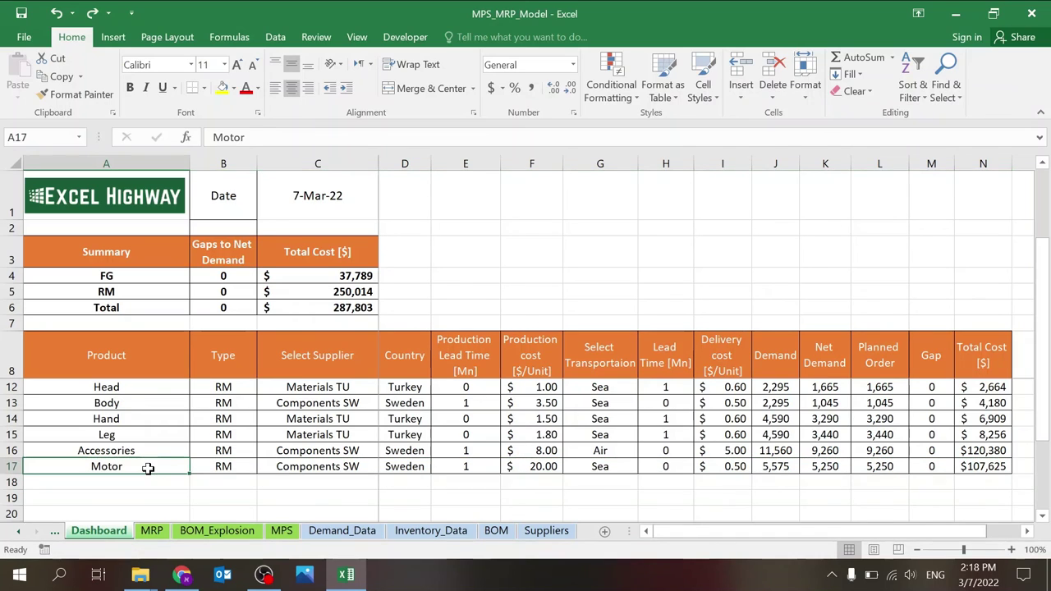
{"action": "scroll", "coordinate": [146, 472], "scroll_direction": "up", "scroll_amount": 1}
{"action": "left_click", "coordinate": [146, 472]}
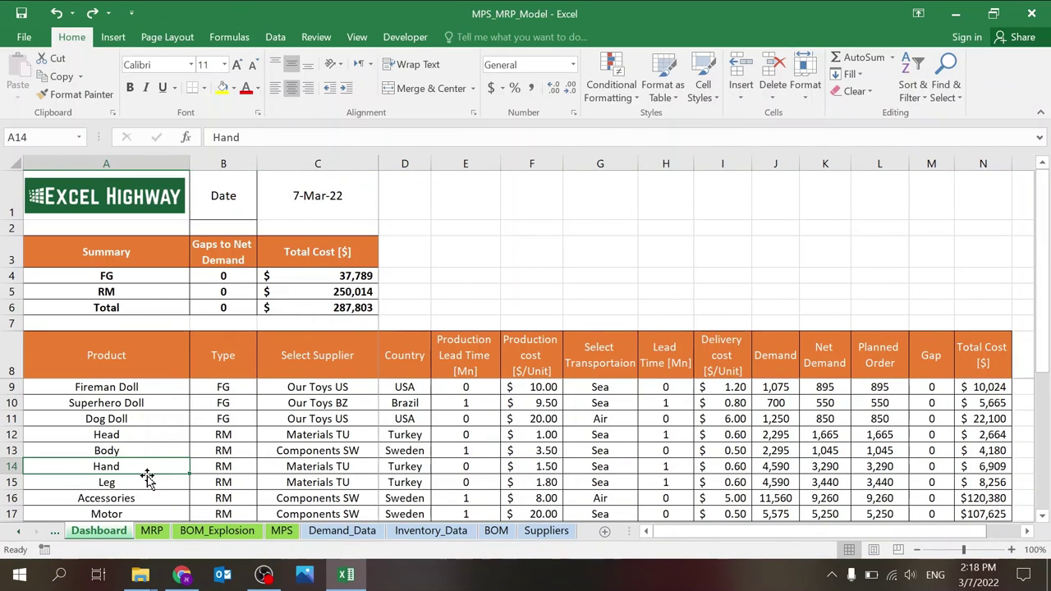
{"action": "left_click", "coordinate": [465, 251]}
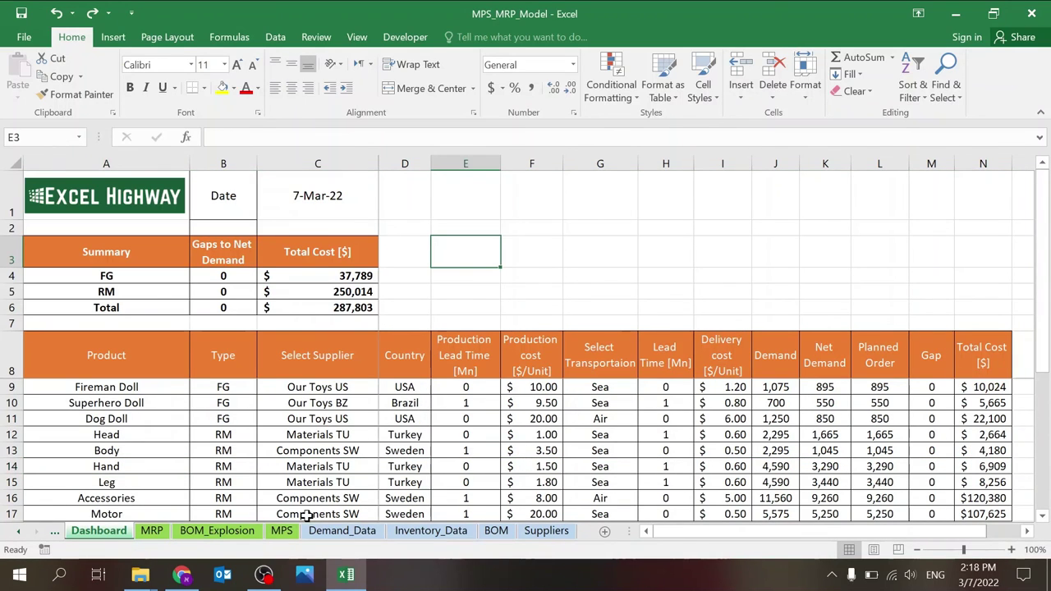